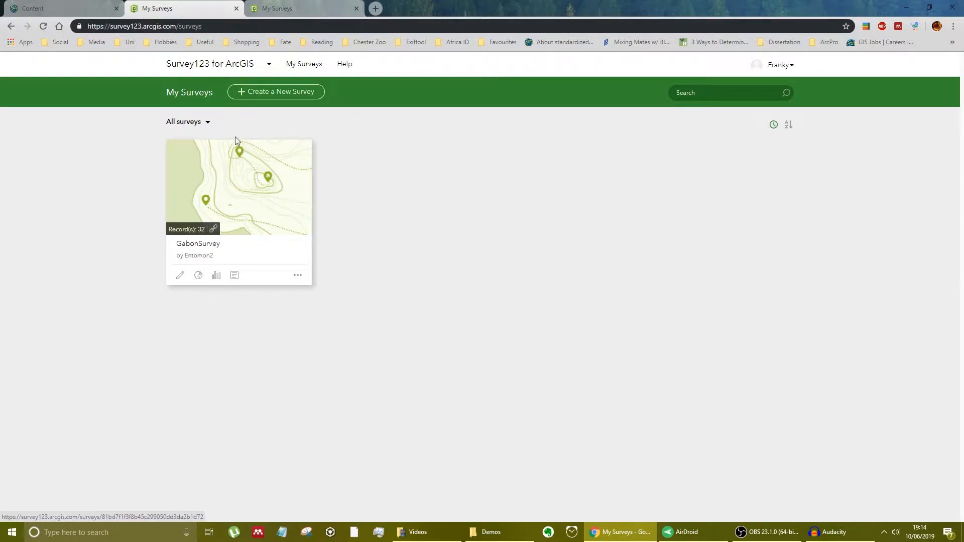
left_click(373, 10)
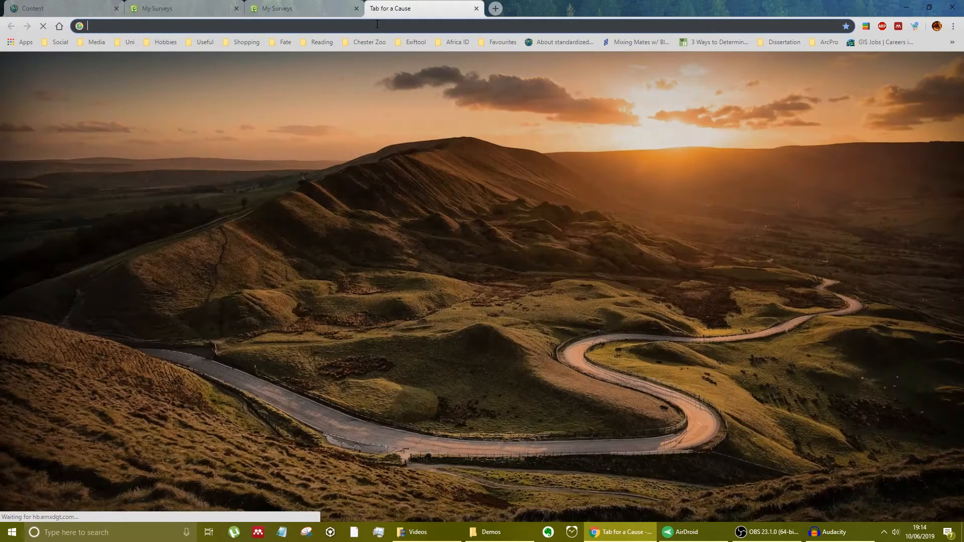
type("survey1")
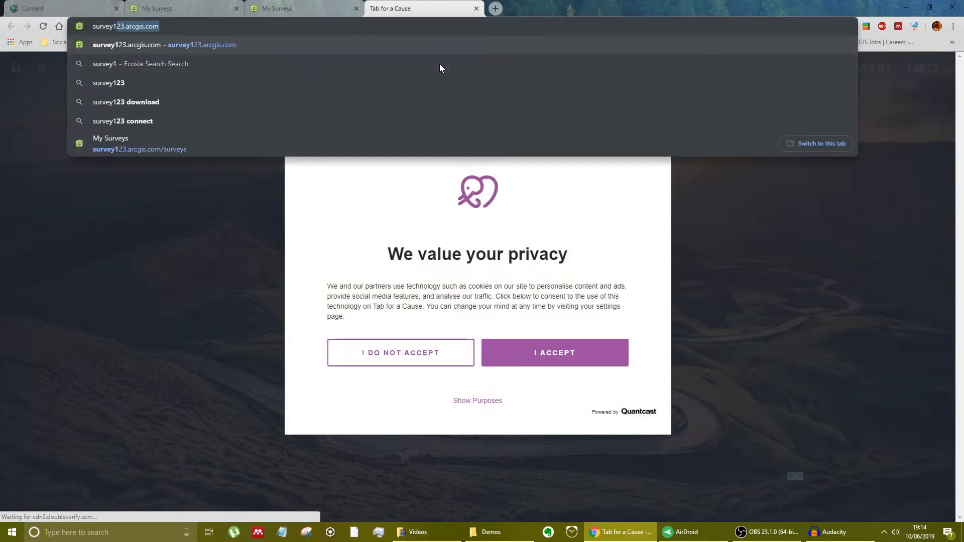
type("23")
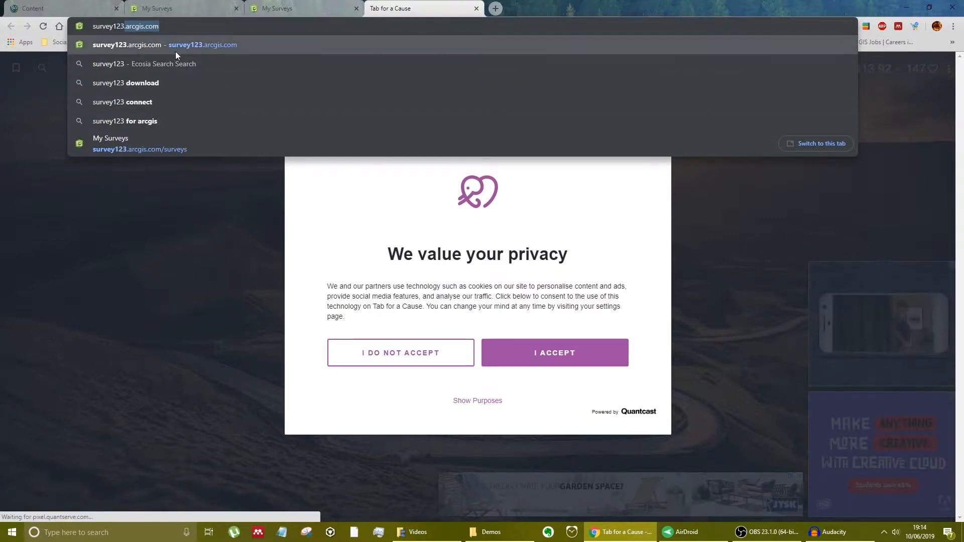
left_click(477, 10)
left_click(194, 8)
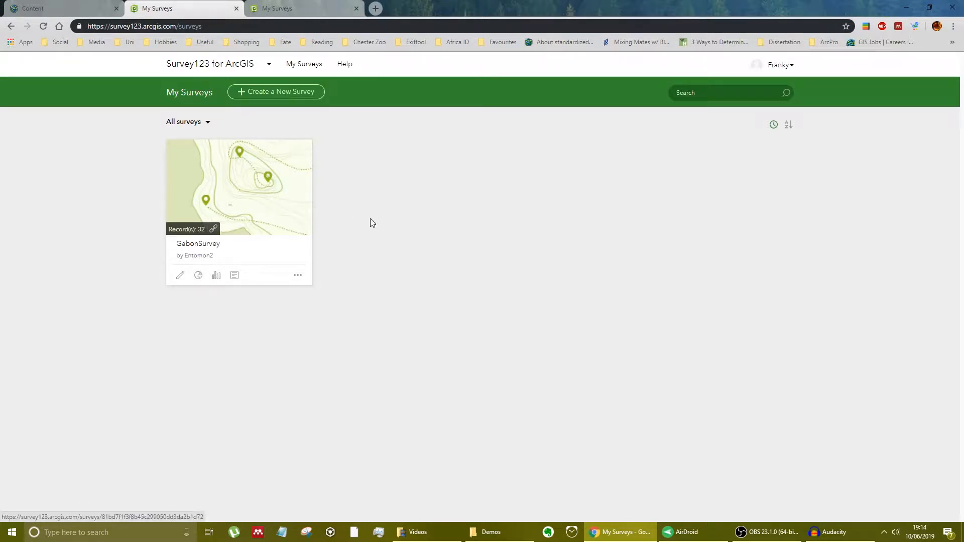
Step: Start a new survey using the web designer after comparing it with the Survey123 Connect option
left_click(262, 93)
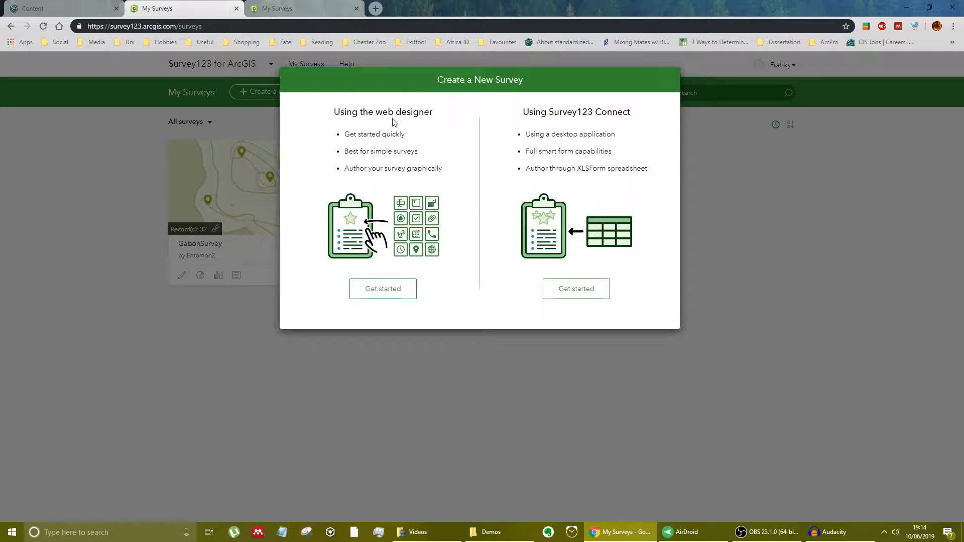
left_click_drag(435, 112, 382, 115)
left_click(375, 115)
left_click_drag(641, 115, 551, 115)
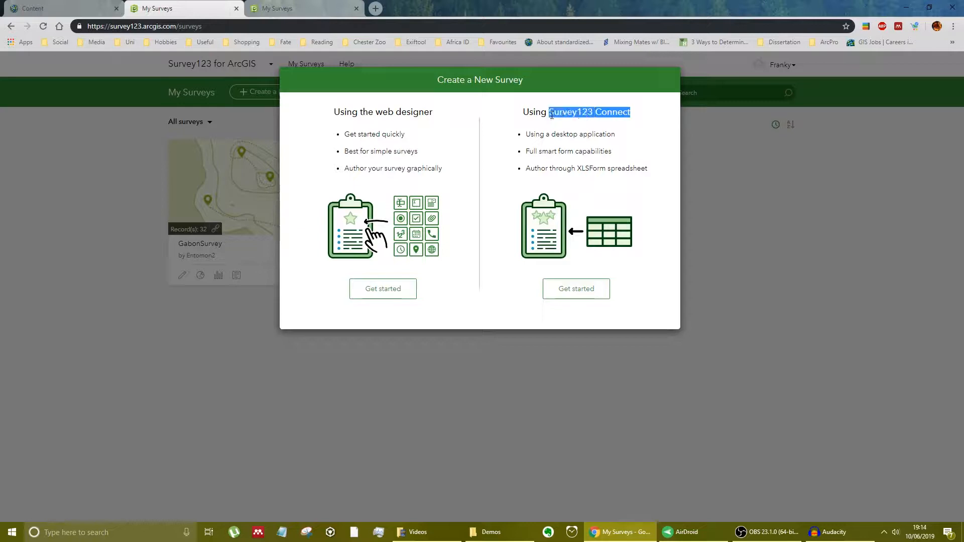
left_click(557, 115)
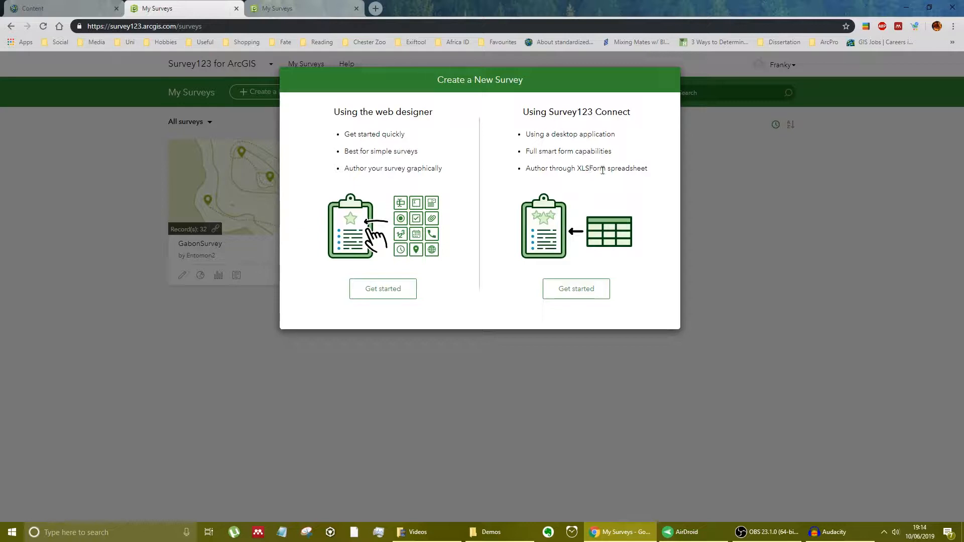
left_click_drag(630, 172, 575, 171)
left_click(577, 165)
left_click_drag(375, 110, 434, 115)
left_click(431, 122)
left_click(390, 290)
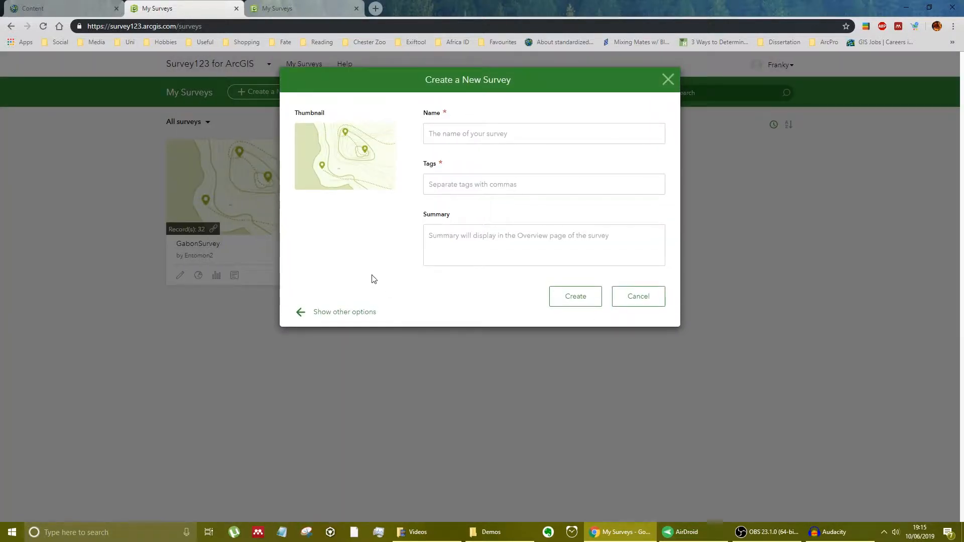
Step: Create the survey with the name Test and the tag Demo, leaving the summary empty
left_click(514, 140)
type("Test")
left_click(454, 193)
type("Demo")
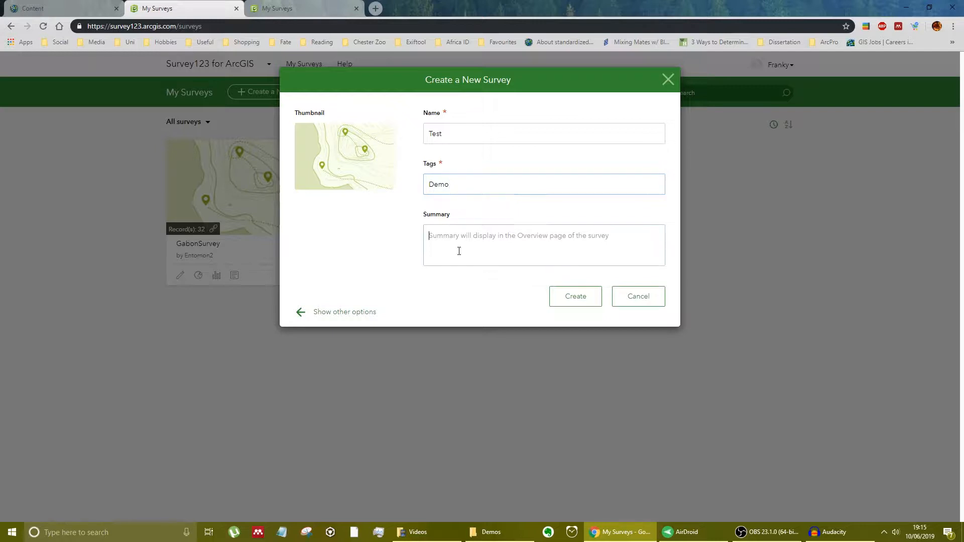
left_click(587, 302)
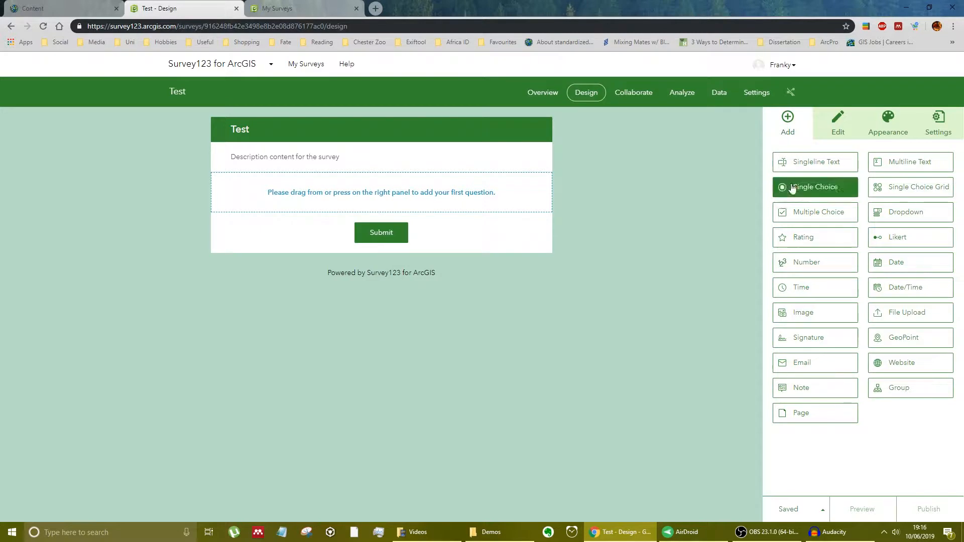
Step: Add a single-line text, a GeoPoint and a note question to the survey, plus a signature and a number question above the note
left_click_drag(807, 162, 427, 205)
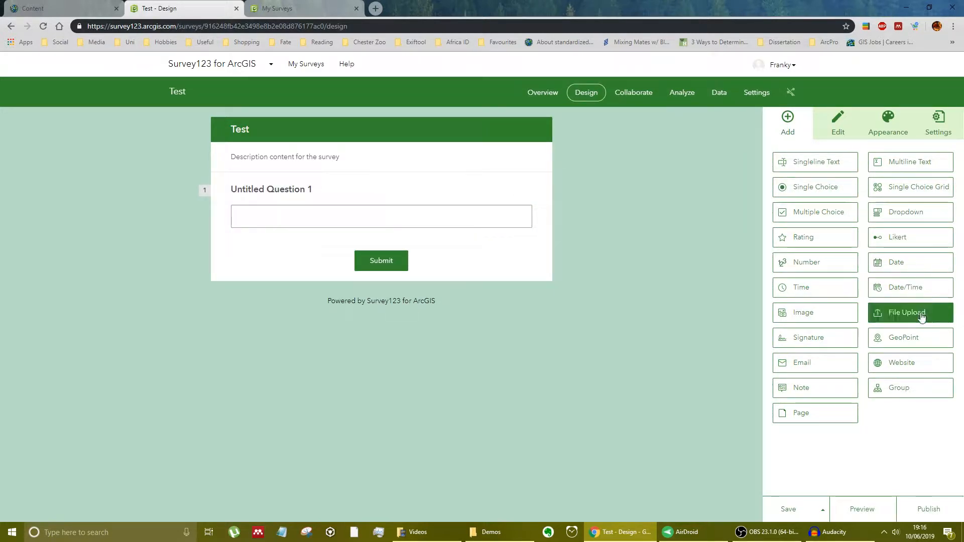
left_click_drag(914, 341, 444, 242)
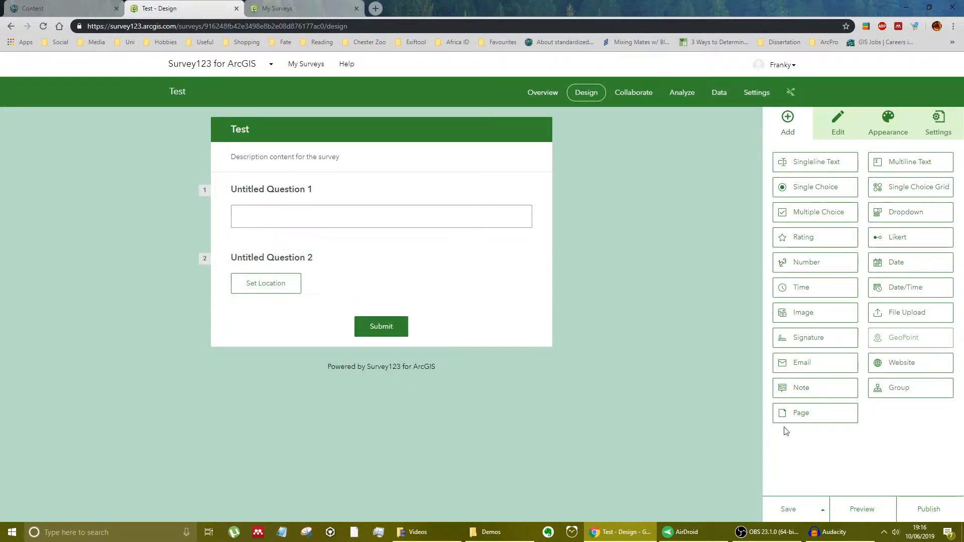
left_click_drag(848, 388, 520, 316)
left_click_drag(836, 338, 421, 328)
scroll(421, 327, "down", 3)
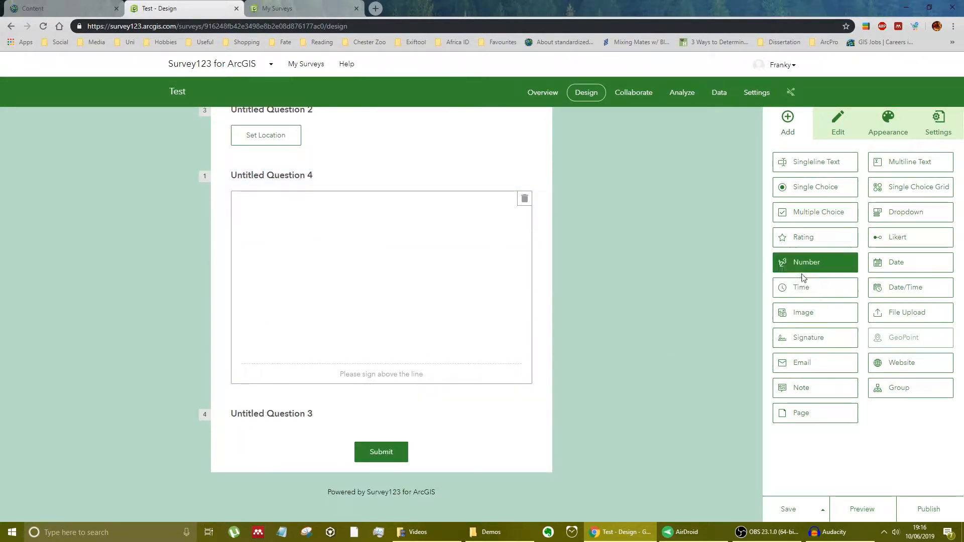
left_click_drag(812, 268, 305, 178)
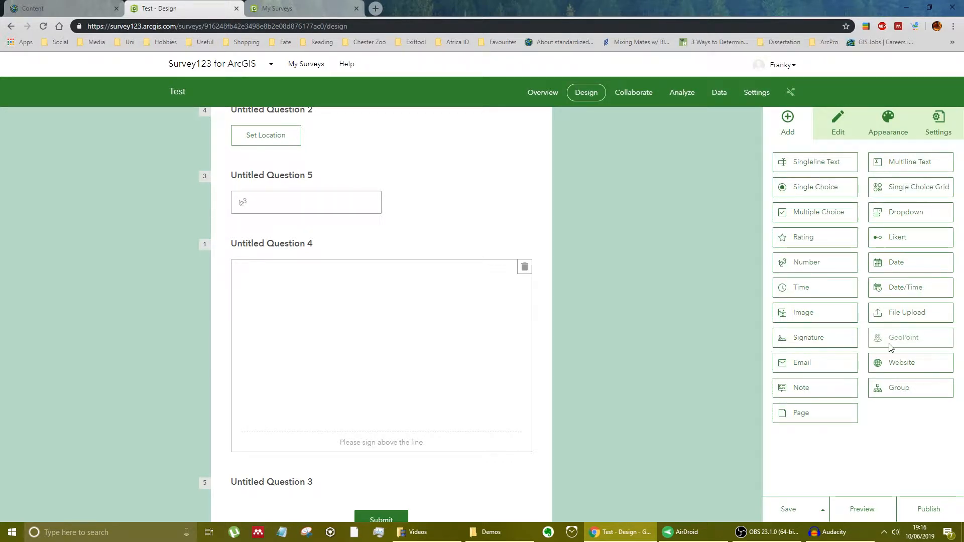
scroll(648, 249, "up", 3)
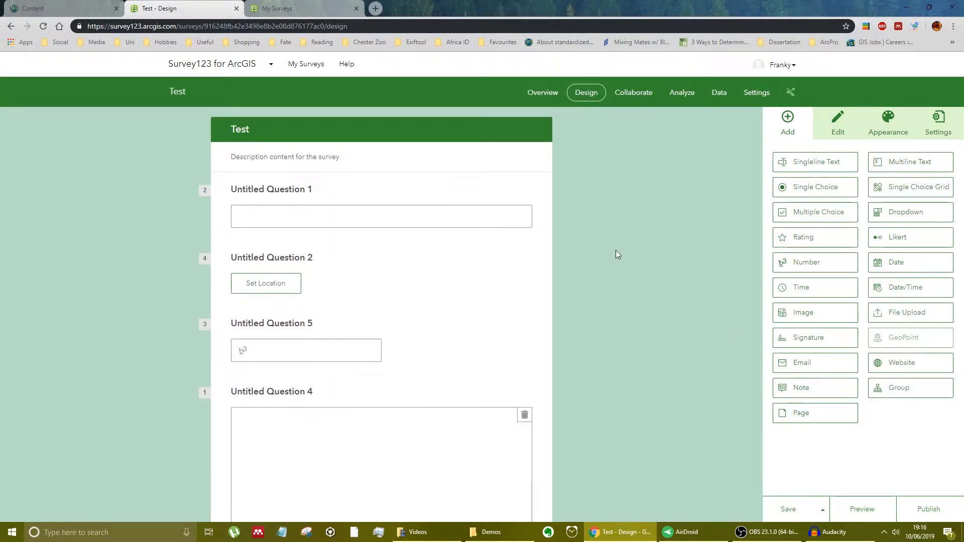
Step: Close the Test survey without saving its questions and open GabonSurvey in the designer
left_click(236, 9)
left_click(529, 84)
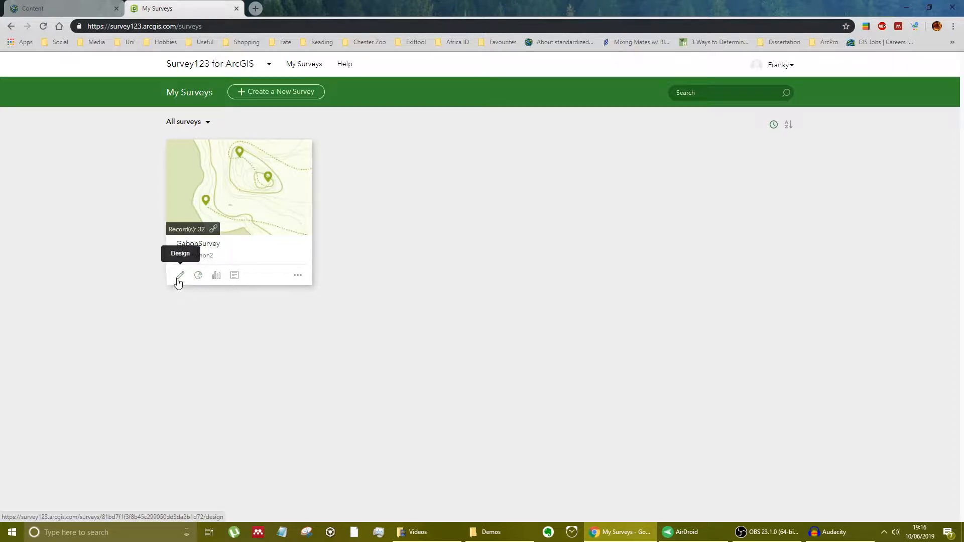
left_click(179, 277)
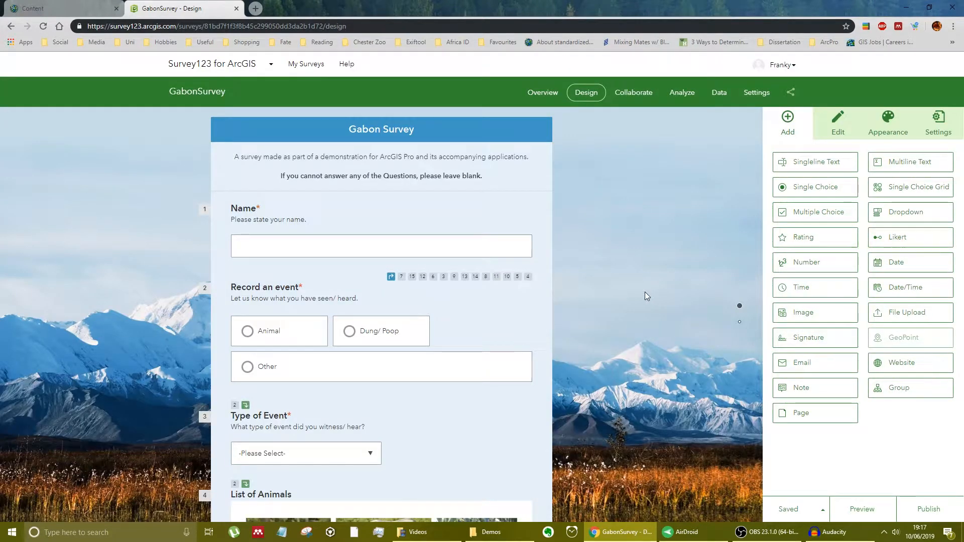
Step: Examine GabonSurvey's appearance themes and the question types used throughout the survey, including its event, animal and dung questions
left_click(882, 129)
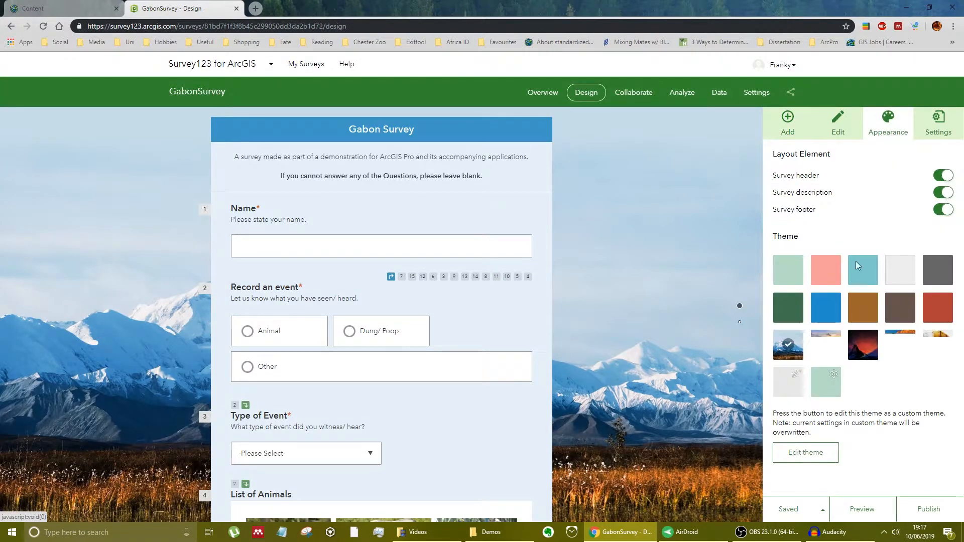
left_click(801, 135)
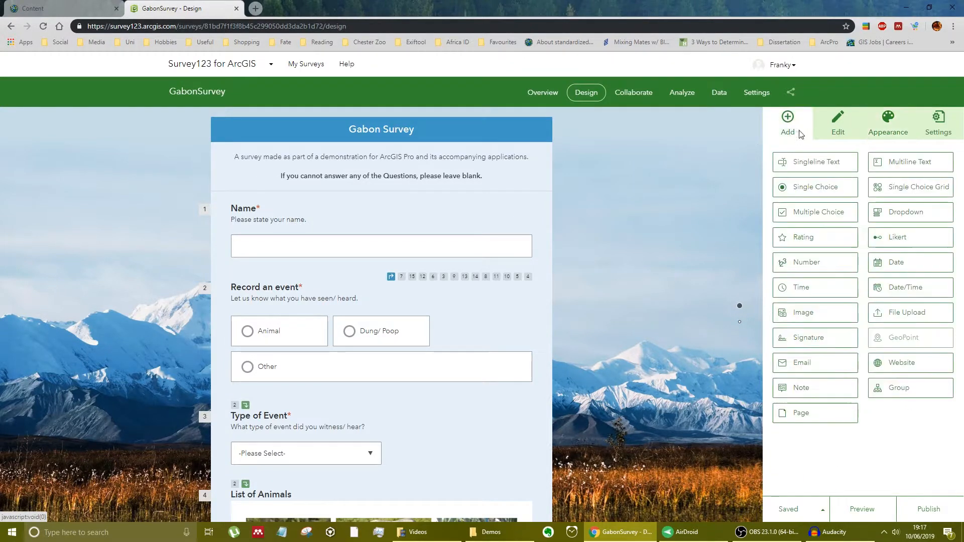
scroll(454, 275, "down", 8)
scroll(432, 306, "down", 15)
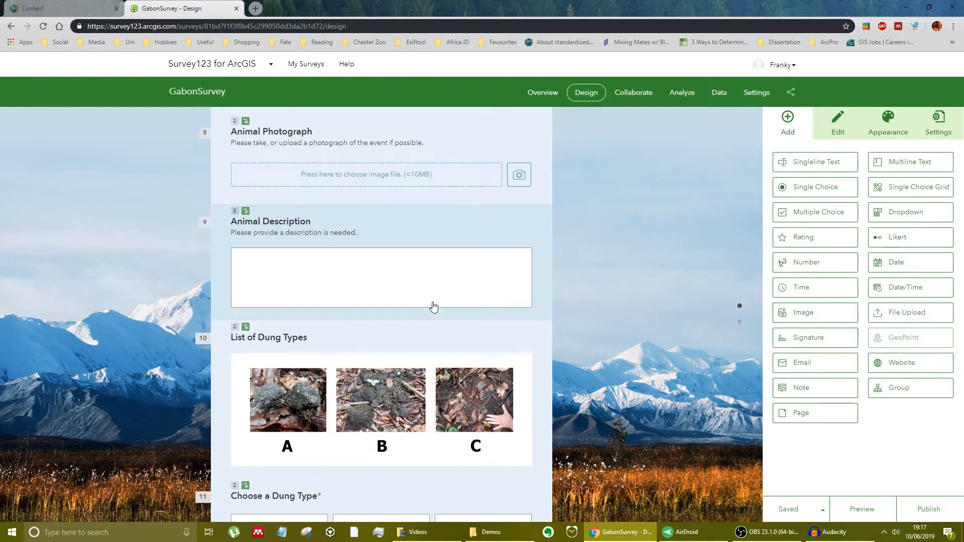
scroll(506, 308, "up", 18)
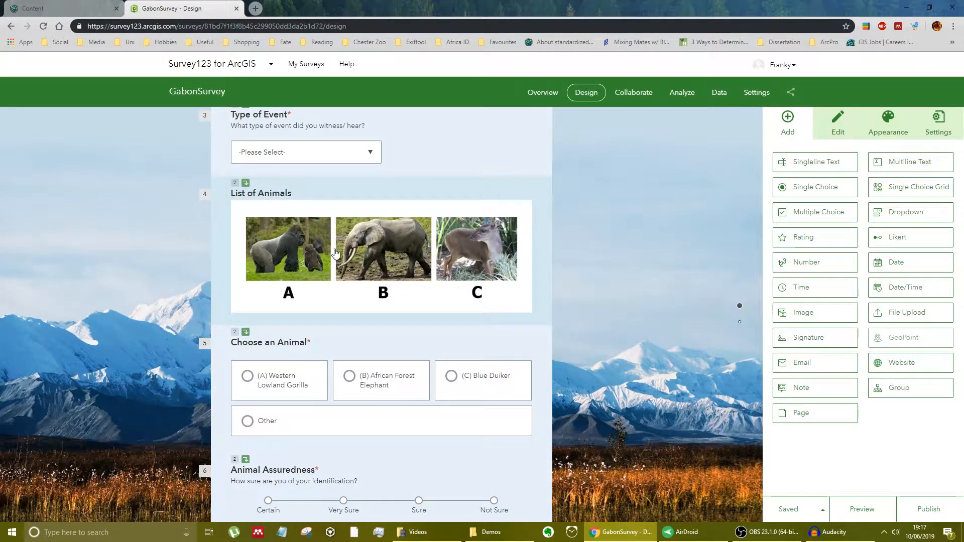
scroll(376, 182, "up", 2)
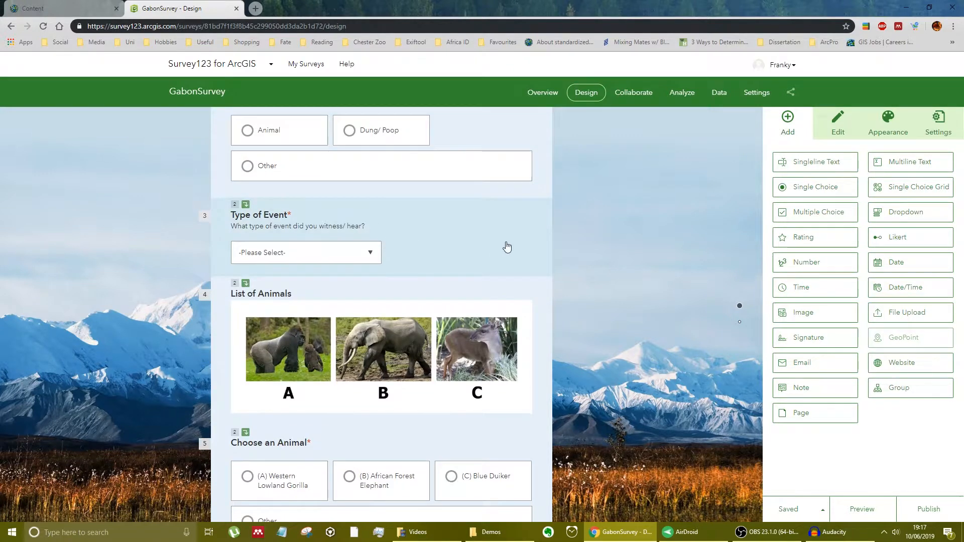
scroll(332, 260, "up", 3)
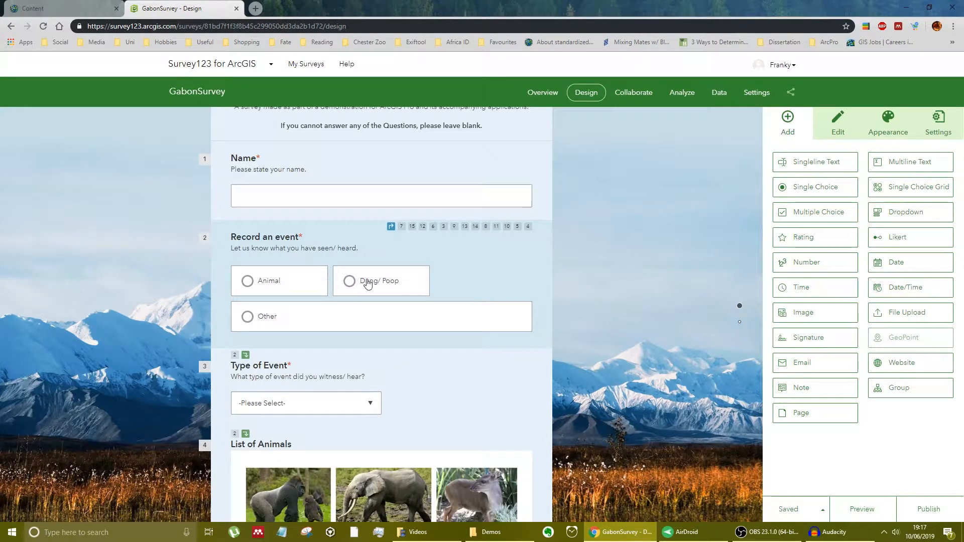
scroll(524, 286, "down", 5)
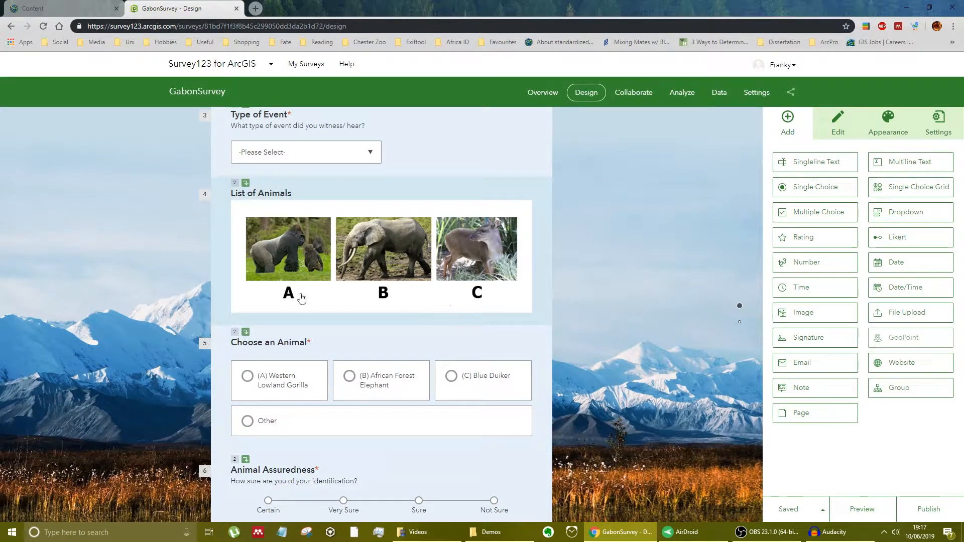
Step: Examine the List of Animals note's edit settings and the option for inserting an image by URL
left_click(350, 195)
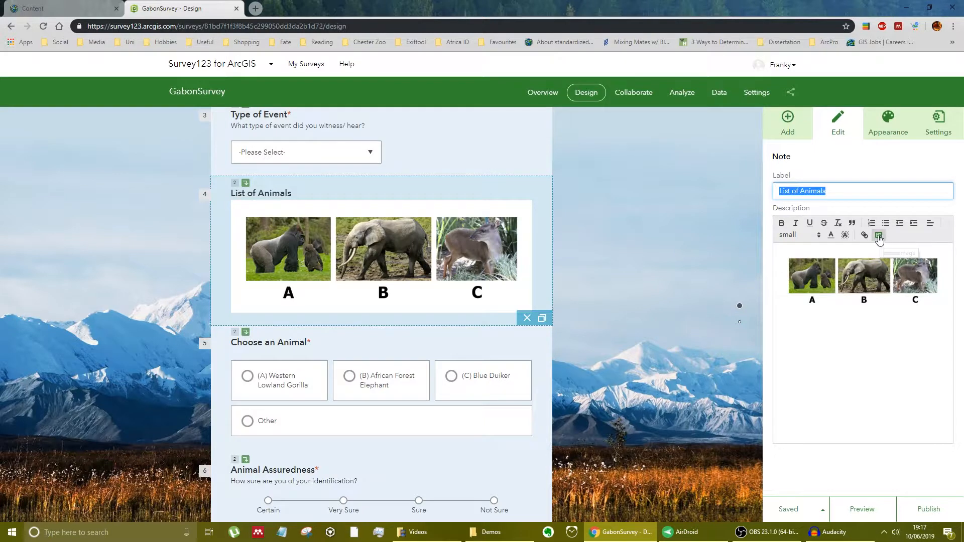
left_click(805, 162)
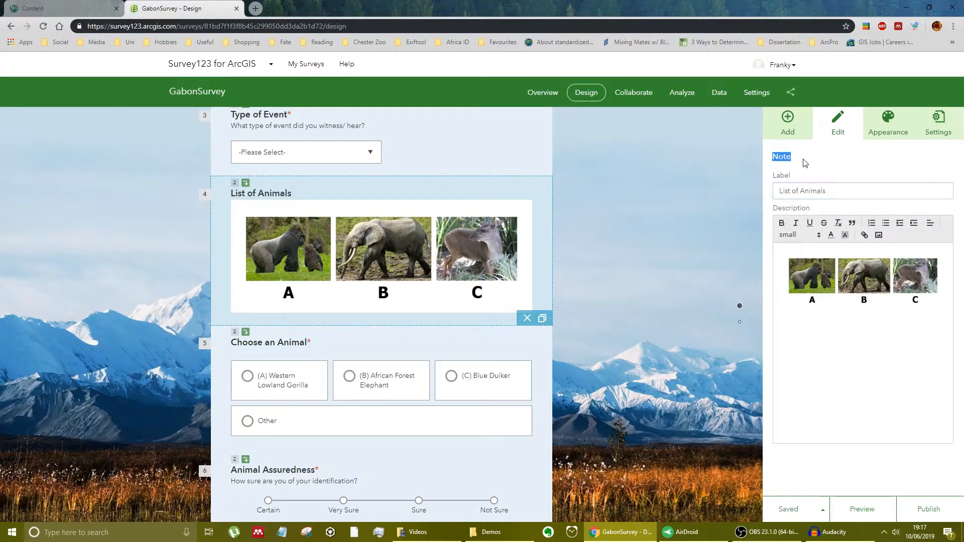
left_click(783, 132)
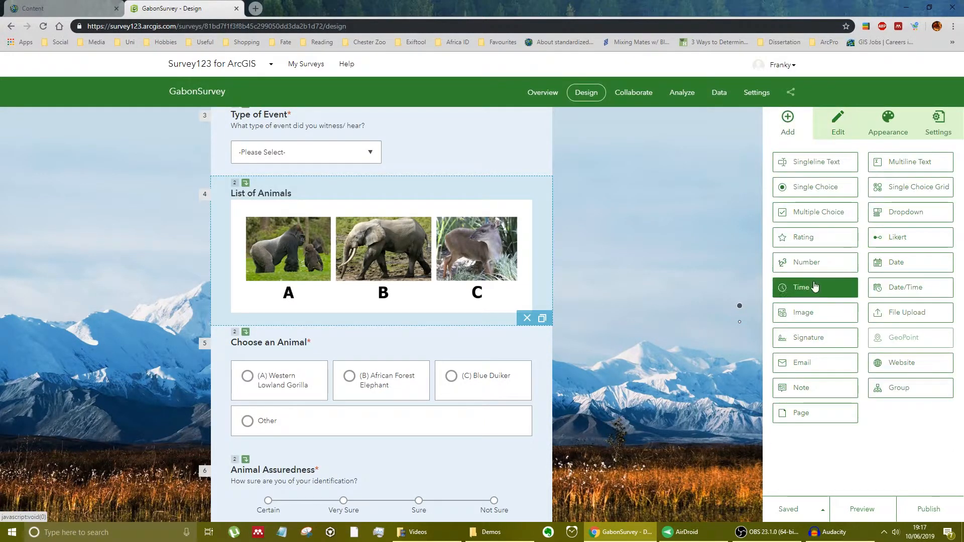
left_click_drag(770, 383, 809, 394)
left_click(837, 121)
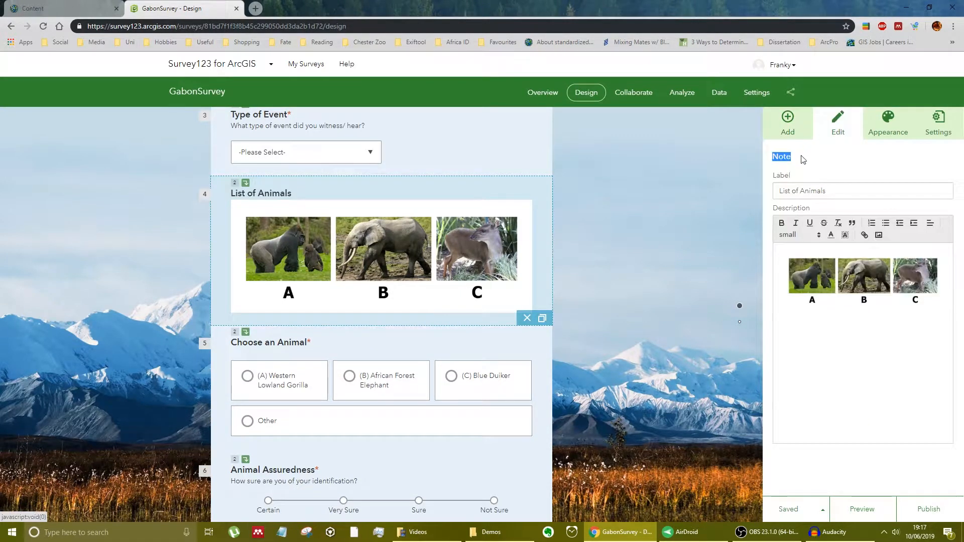
left_click(879, 235)
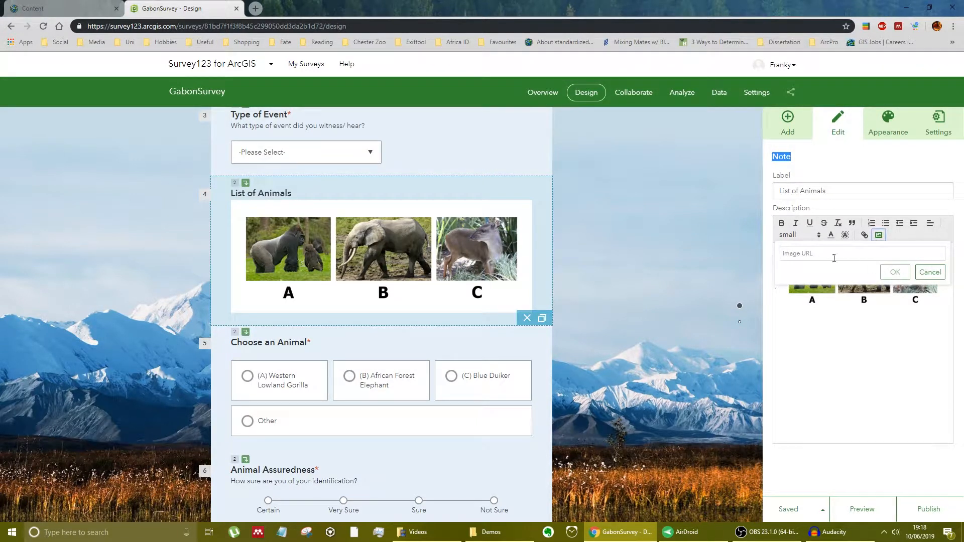
left_click(924, 273)
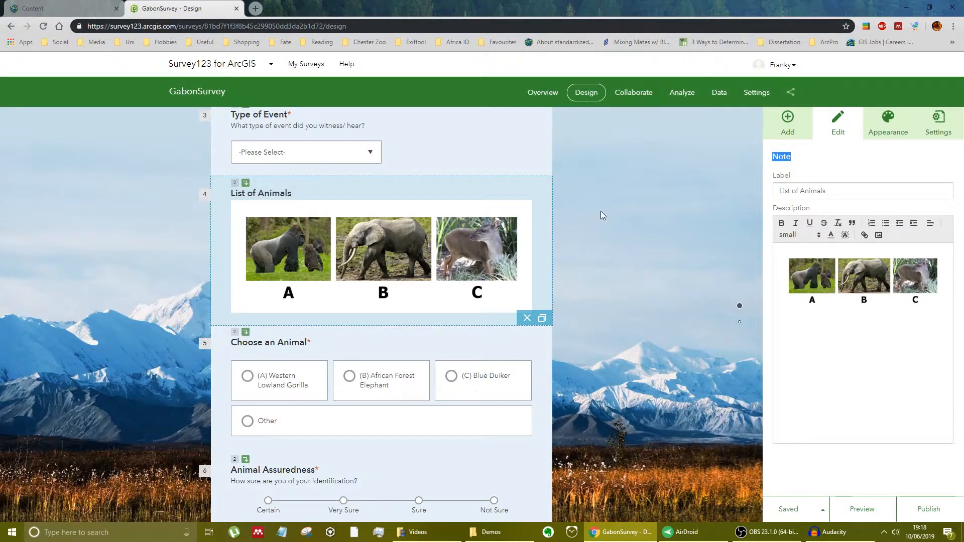
scroll(525, 219, "up", 1)
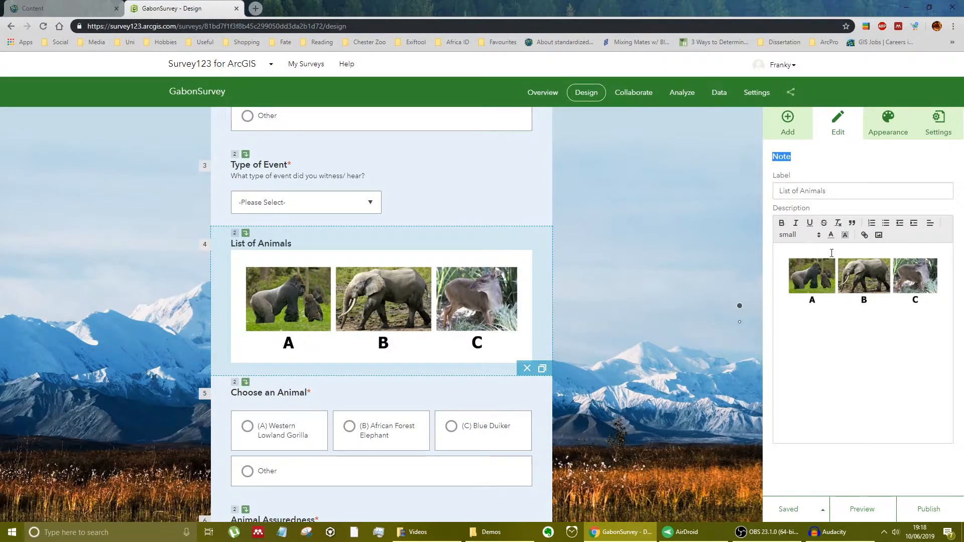
Step: Examine the options for adding an item from the computer to the Africa folder in ArcGIS Online, closing the dialog without uploading
left_click(65, 10)
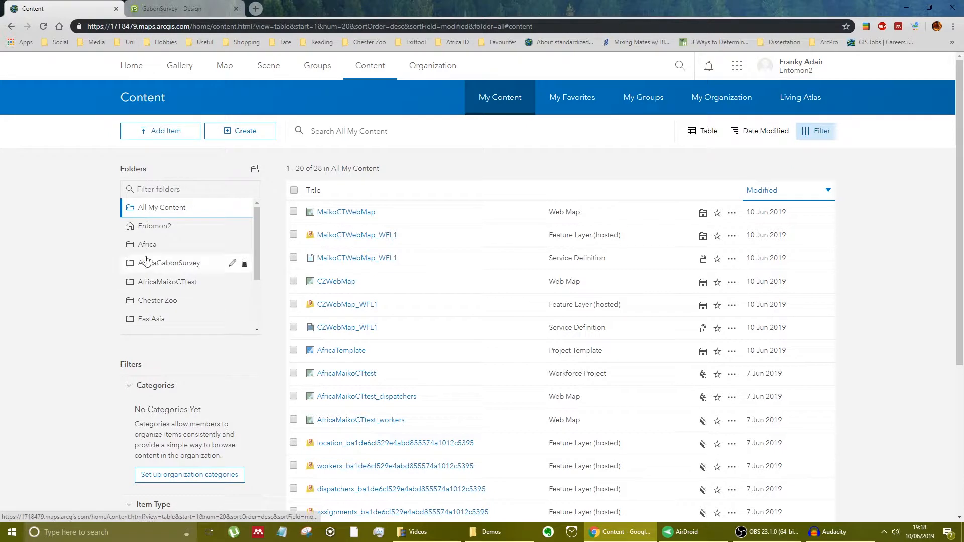
left_click(150, 251)
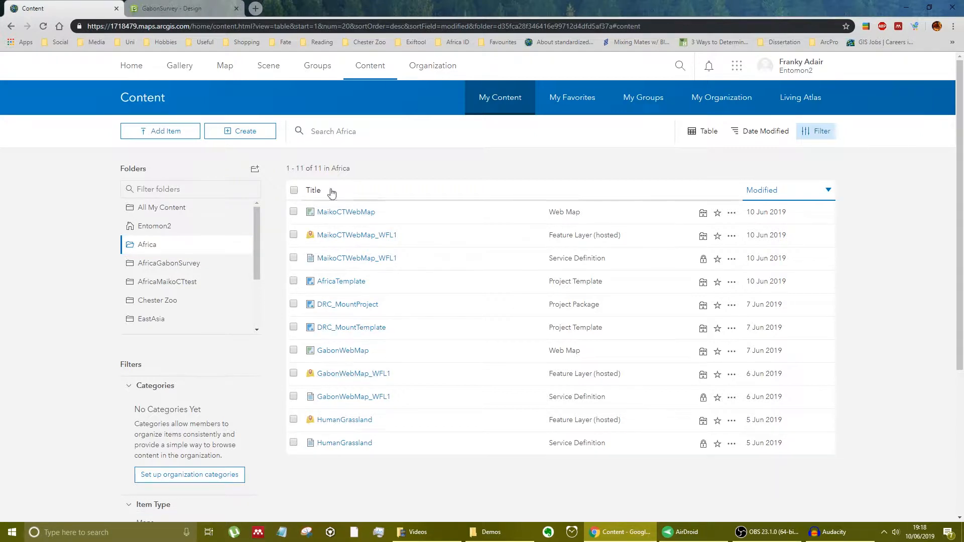
left_click(246, 135)
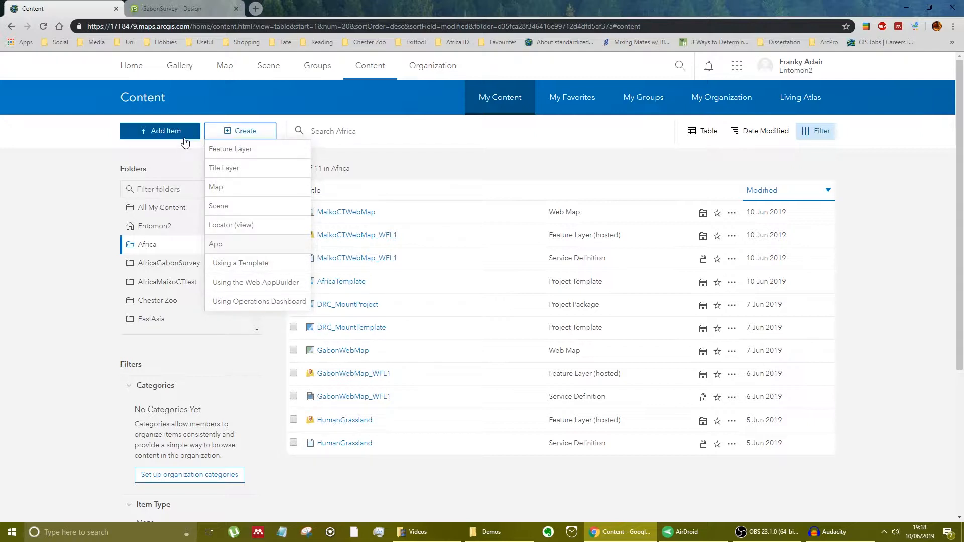
left_click(167, 133)
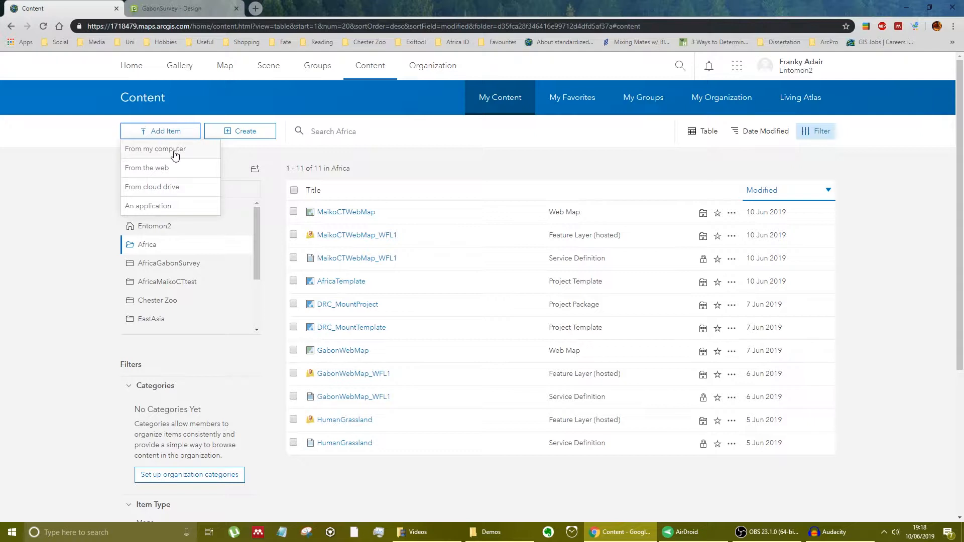
left_click(171, 150)
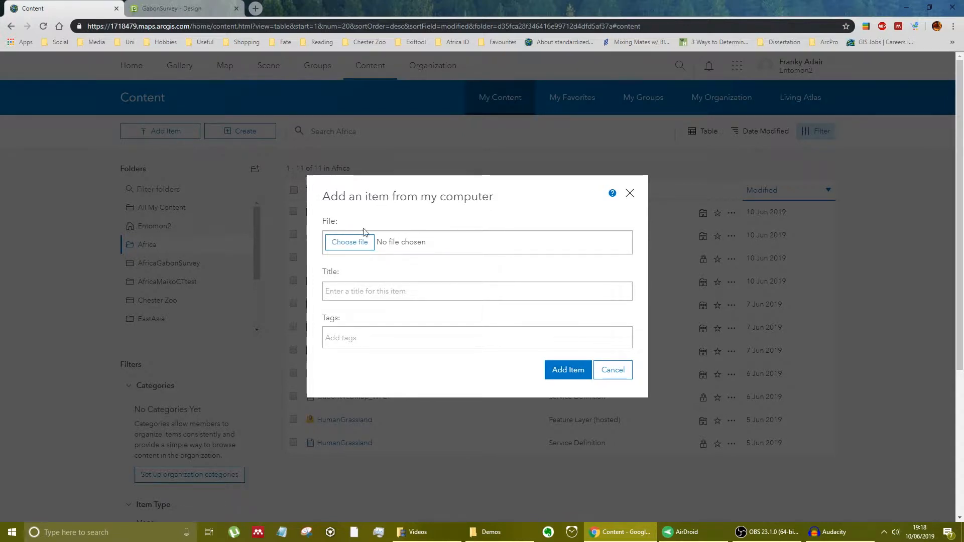
left_click(631, 196)
left_click(205, 11)
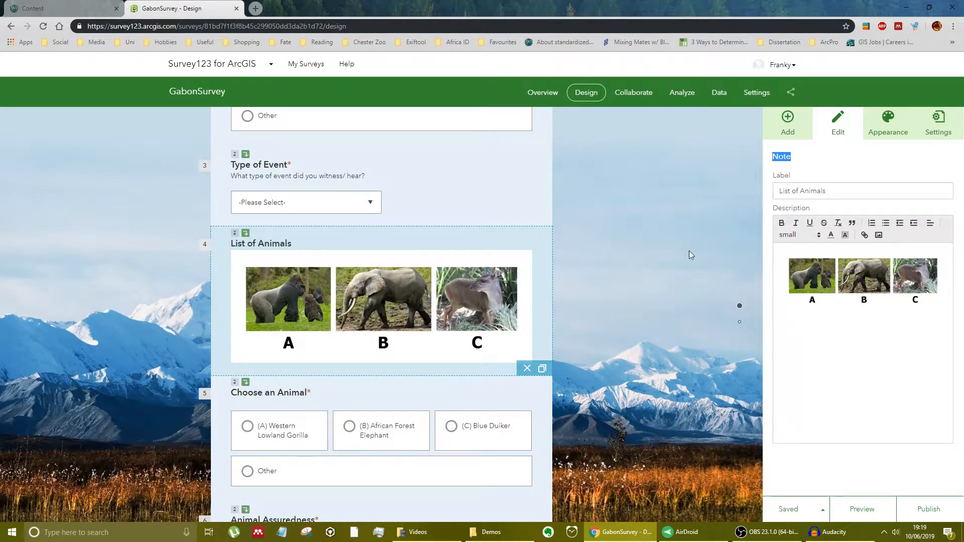
Step: Open the PoopABC image item in the AfricaGabonSurvey folder of the ArcGIS Online content
left_click(96, 5)
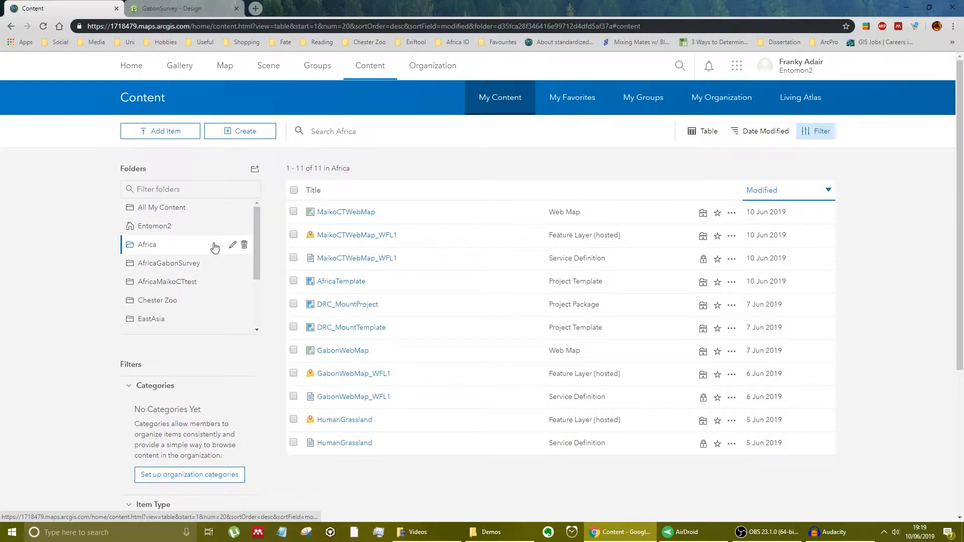
scroll(211, 251, "down", 2)
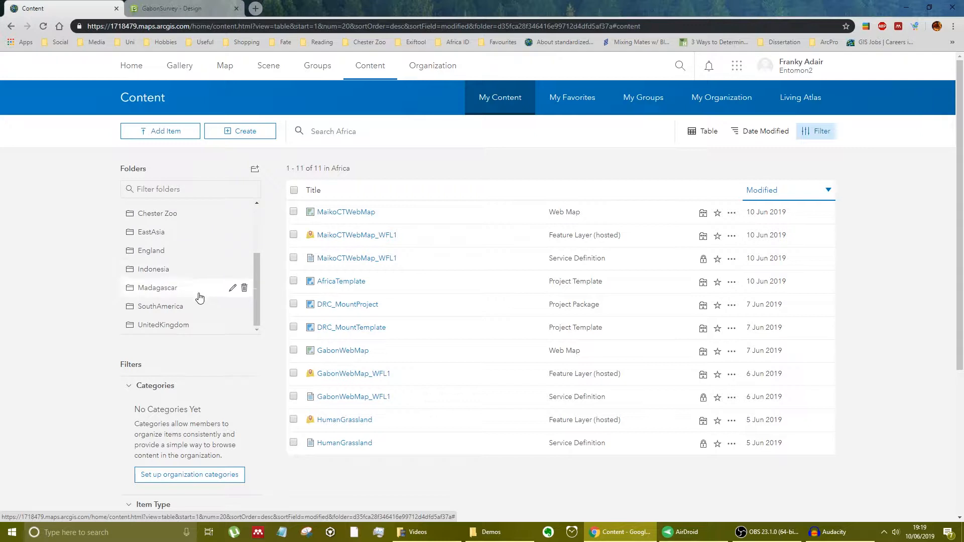
scroll(187, 315, "up", 2)
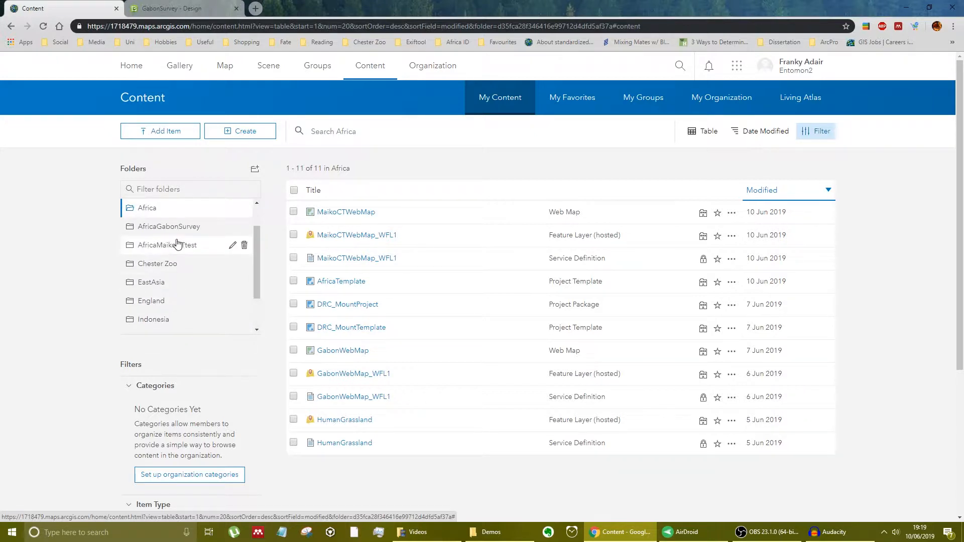
scroll(177, 244, "up", 1)
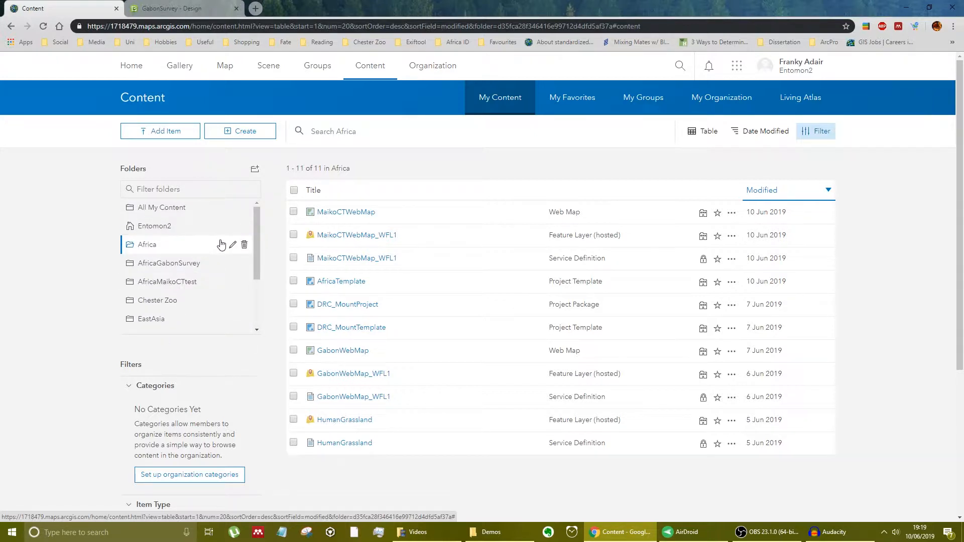
left_click(179, 273)
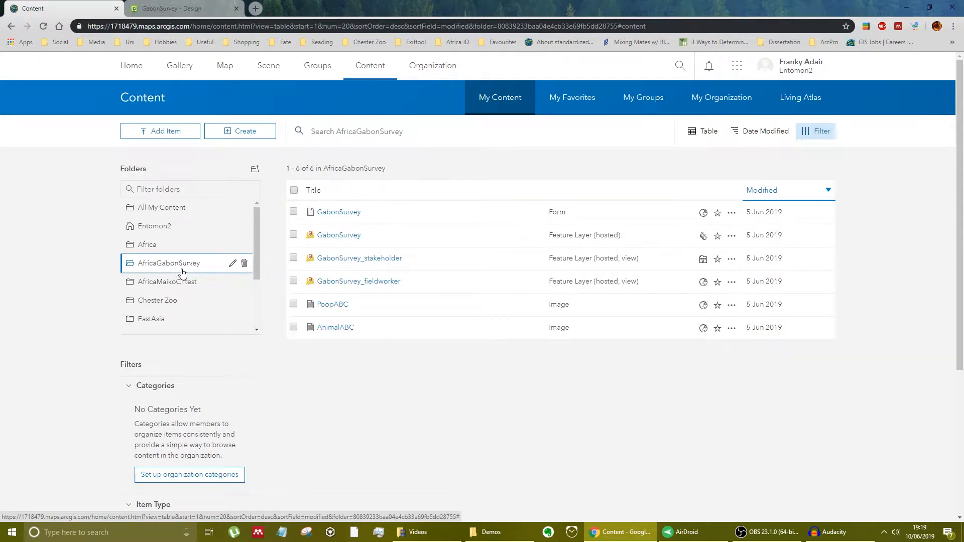
left_click(333, 306)
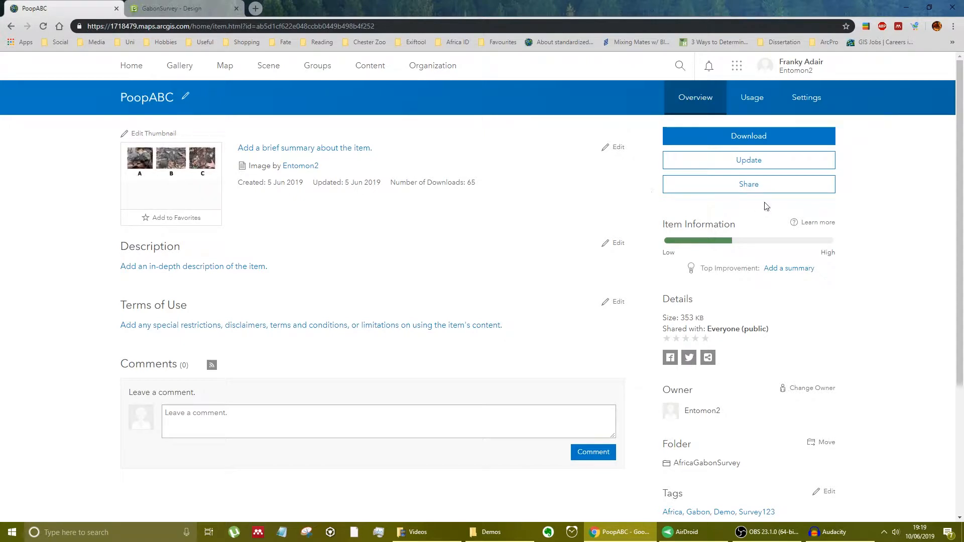
Step: Review the PoopABC image's sharing settings for Everyone (public) access
left_click(764, 187)
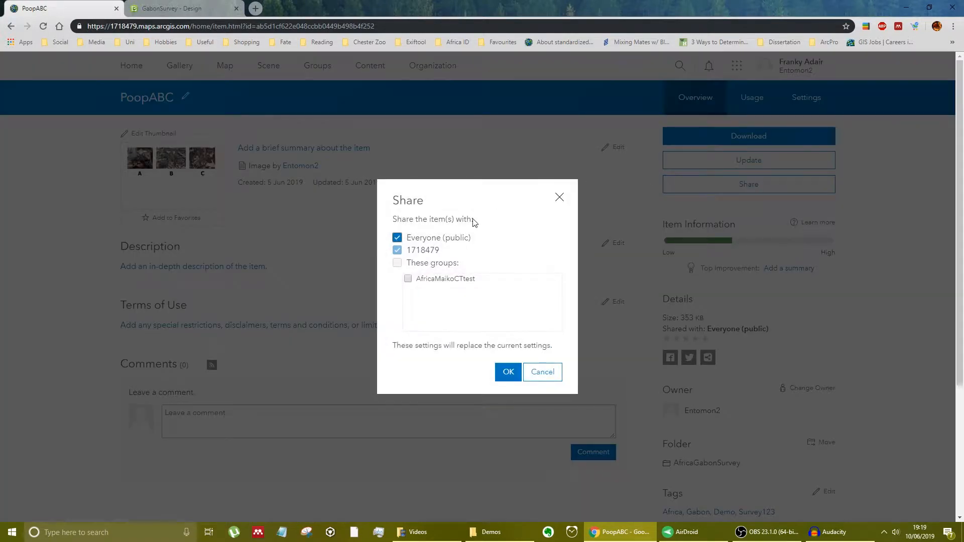
left_click(508, 372)
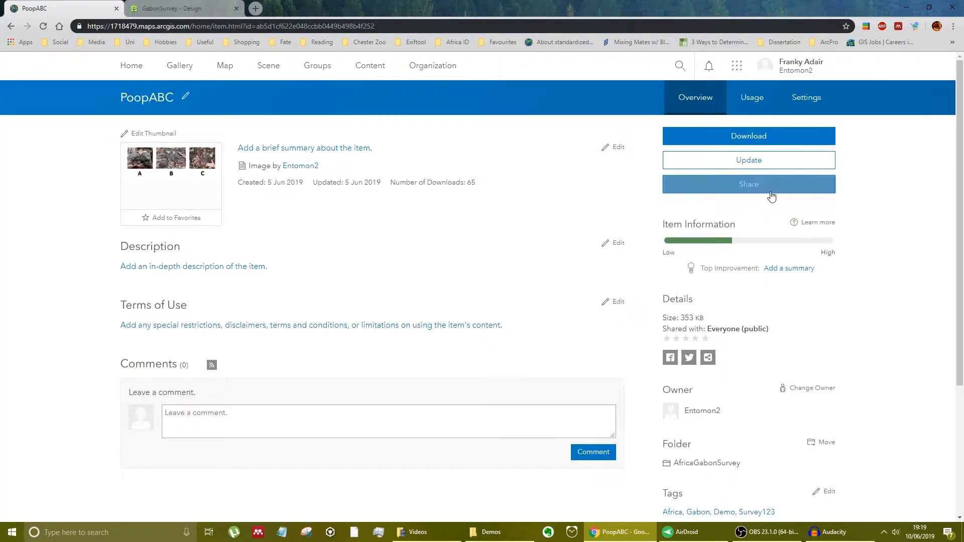
left_click(745, 194)
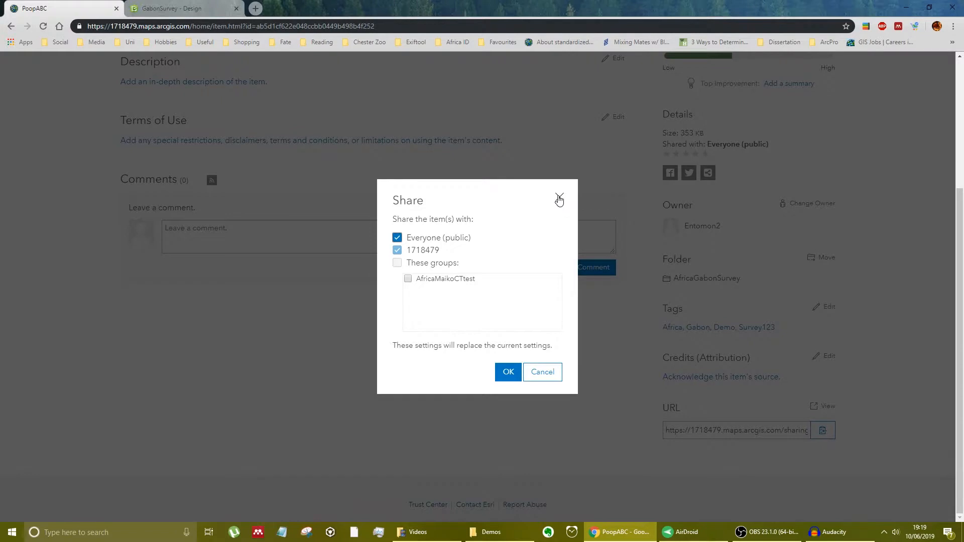
left_click(559, 200)
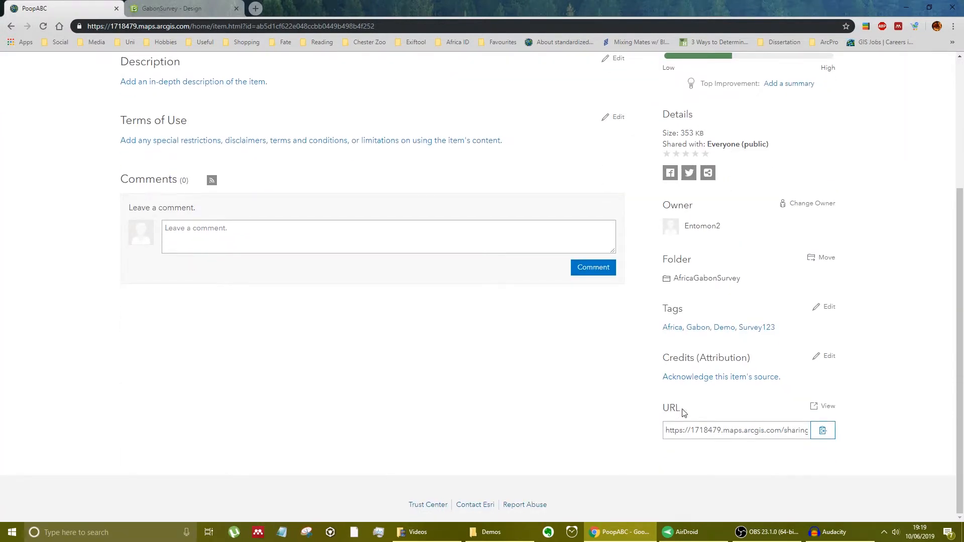
Step: Locate the PoopABC item's URL and examine where an image URL is entered in GabonSurvey's List of Animals note
triple_click(671, 431)
left_click(593, 430)
left_click(171, 8)
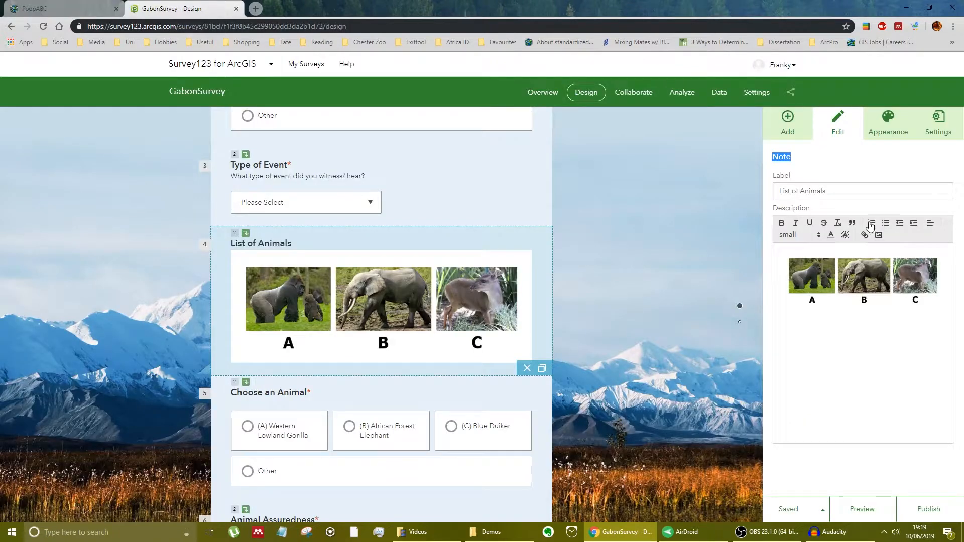
left_click(878, 234)
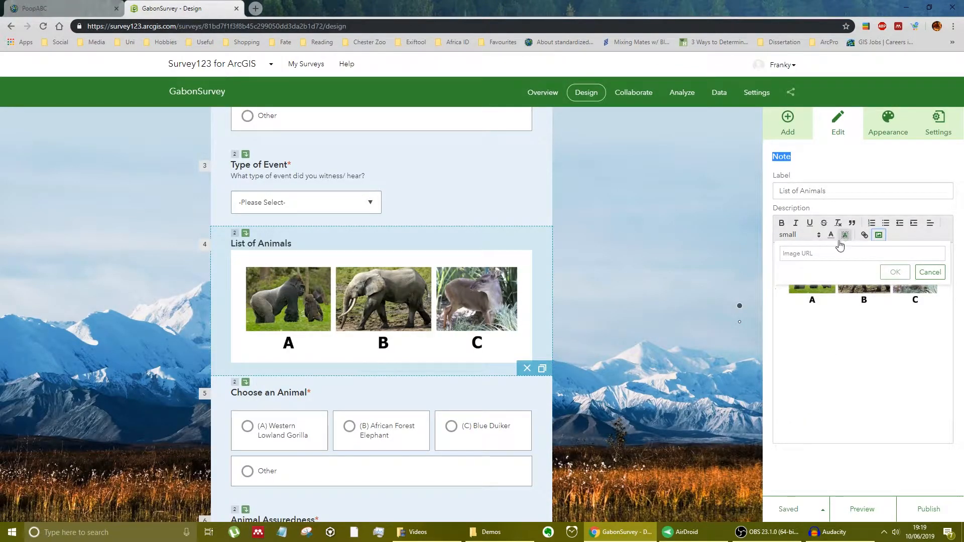
left_click(929, 271)
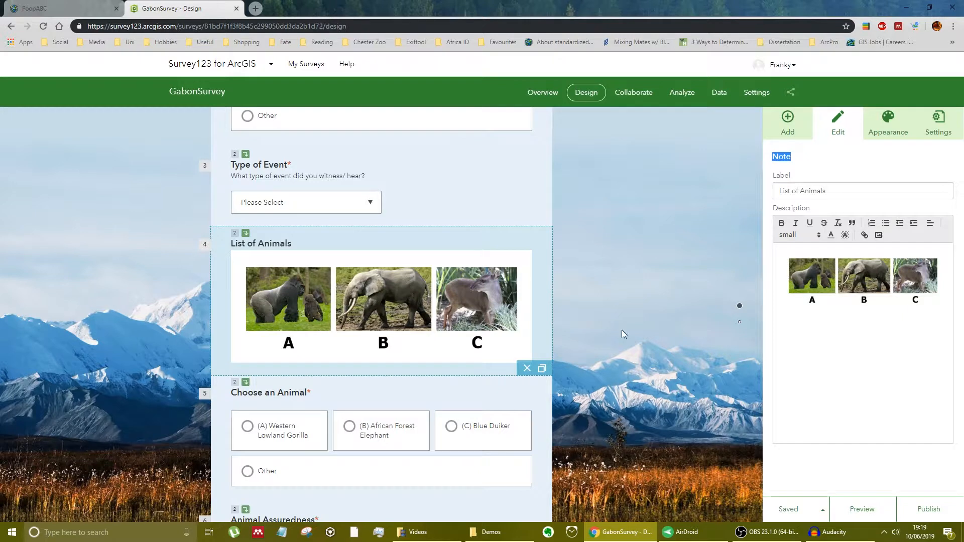
Step: Examine the Record an event question's settings and the animal and dung questions that follow it
scroll(467, 274, "up", 5)
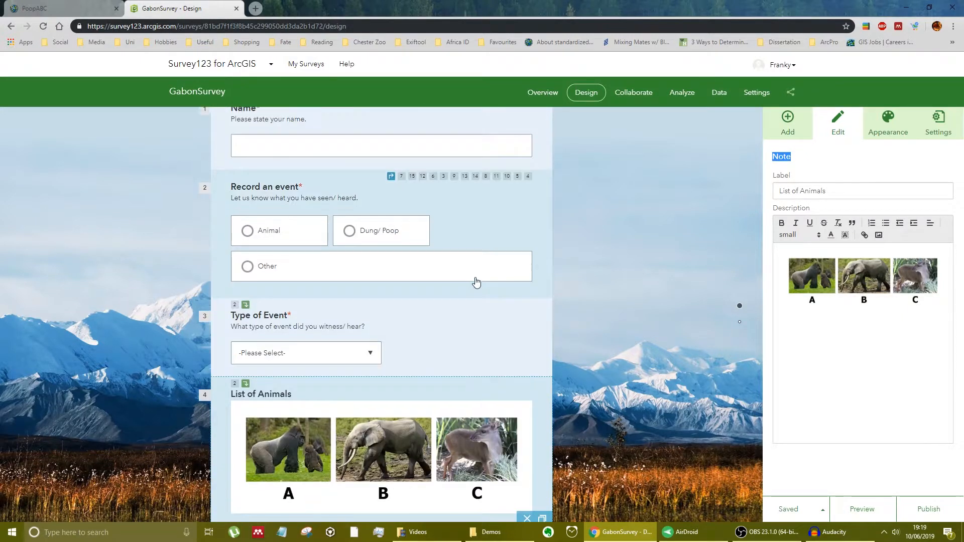
scroll(467, 287, "up", 1)
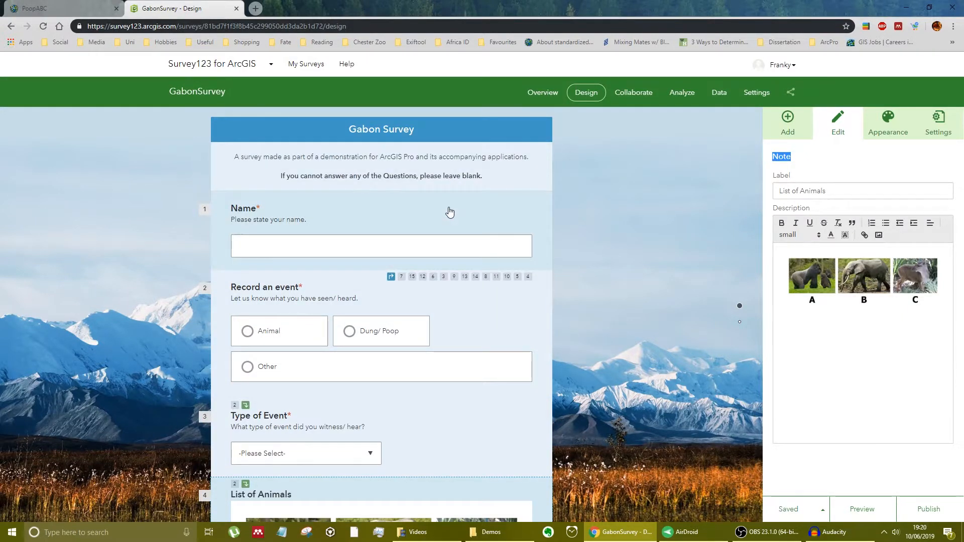
left_click(448, 210)
left_click(483, 318)
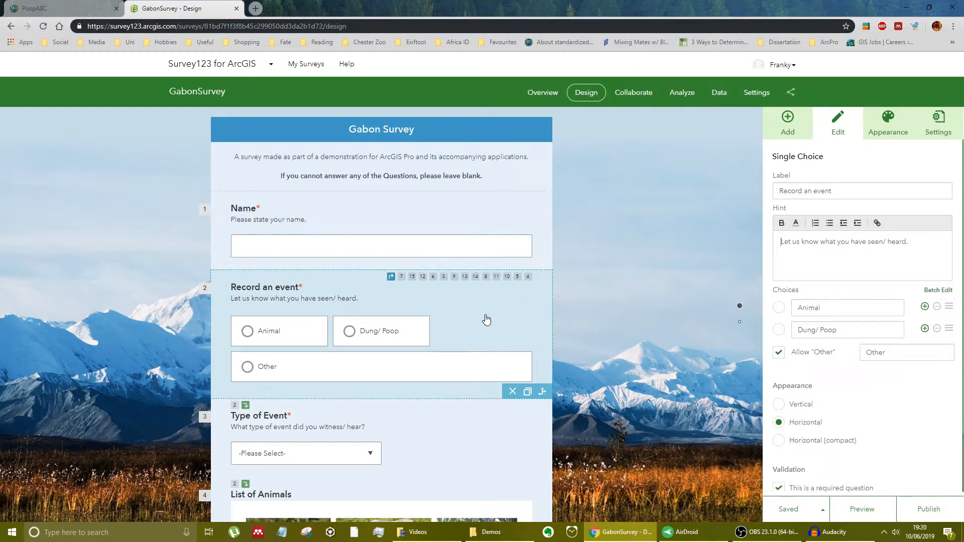
scroll(453, 335, "down", 2)
scroll(486, 296, "up", 2)
scroll(344, 286, "down", 2)
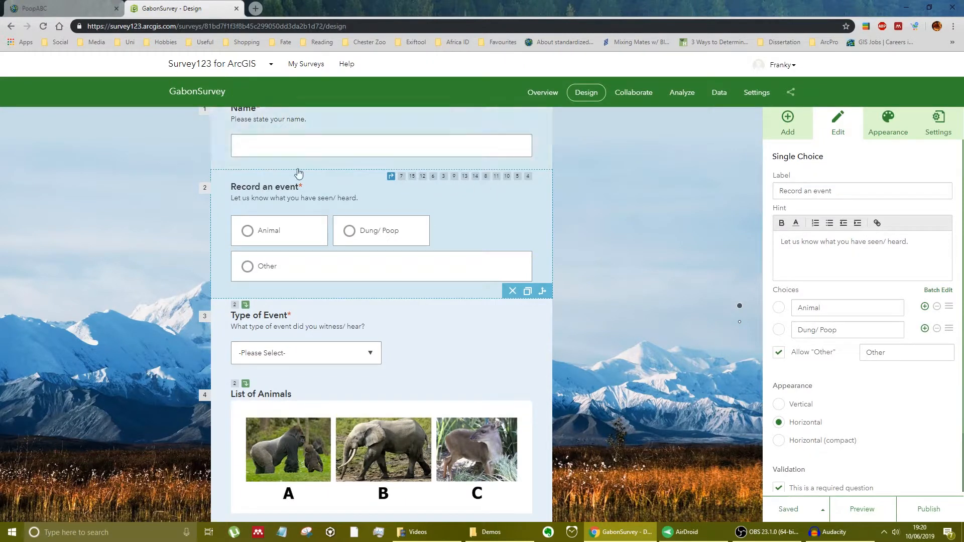
scroll(375, 390, "down", 11)
scroll(383, 328, "up", 15)
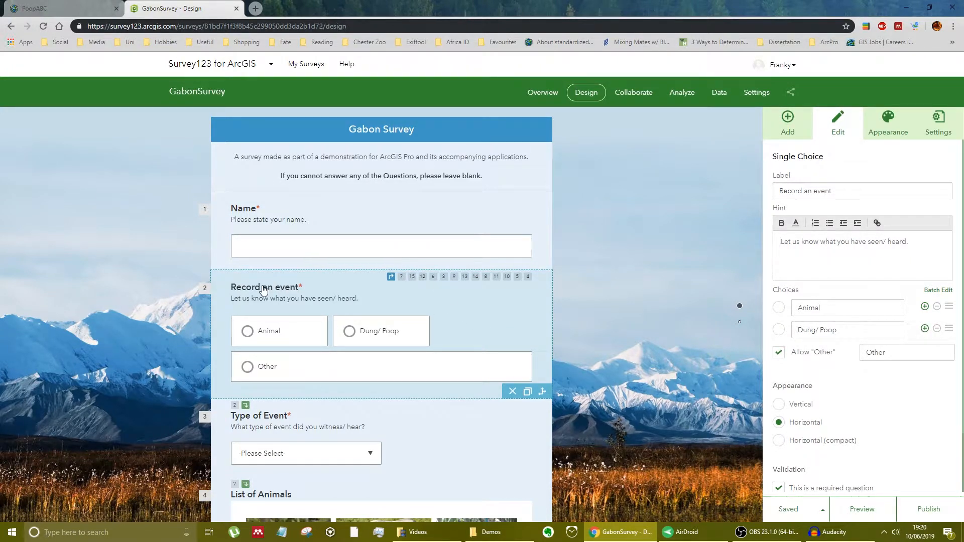
Step: Open the Record an event question's rules and examine which questions its Animal and Dung/ Poop answers show
left_click(542, 392)
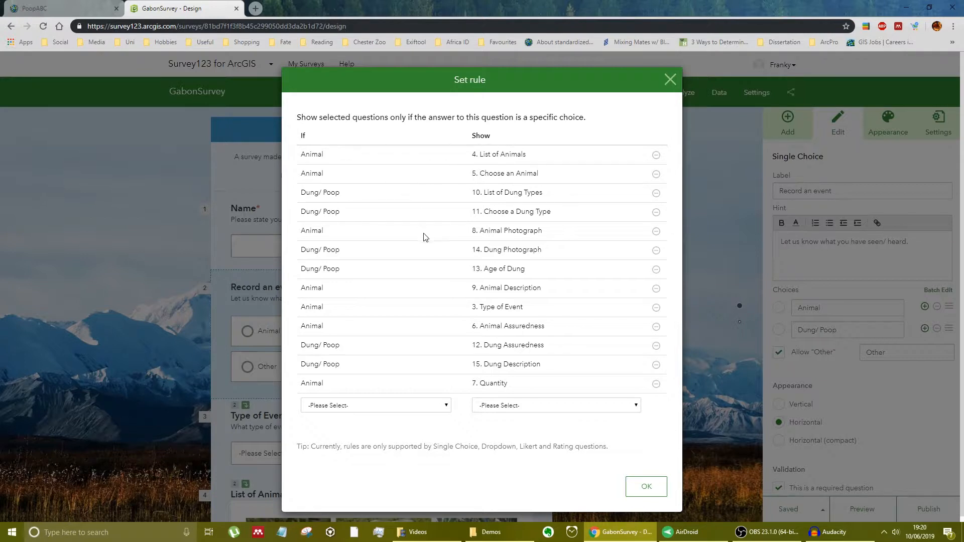
left_click_drag(443, 315, 520, 307)
left_click_drag(459, 327, 521, 326)
left_click_drag(476, 192, 539, 194)
left_click_drag(474, 211, 546, 211)
left_click(420, 248)
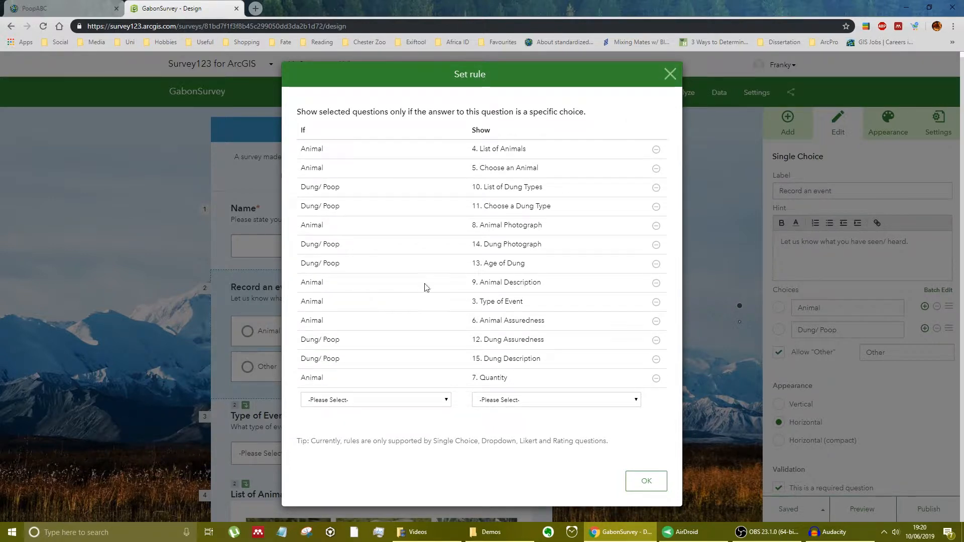
Step: Add rules that show 16. 'Other' Photograph and 17. 'Other' Description when the Record an event answer is Other
left_click(444, 397)
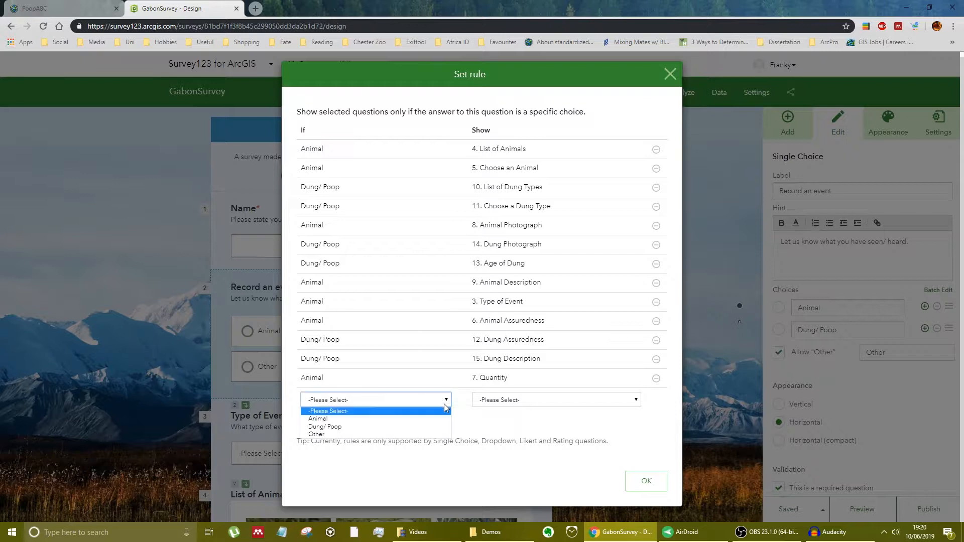
left_click(416, 438)
left_click(535, 402)
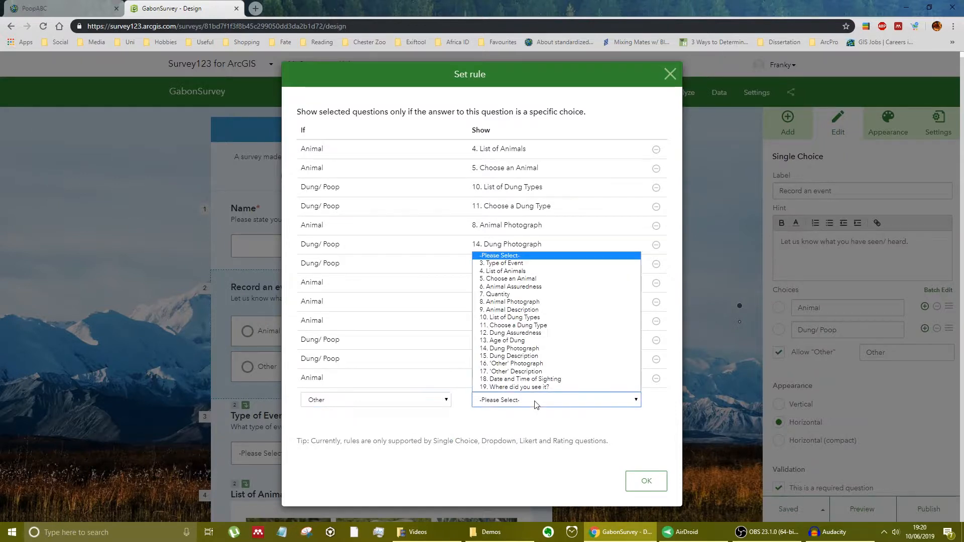
left_click(552, 364)
left_click(422, 418)
left_click(406, 454)
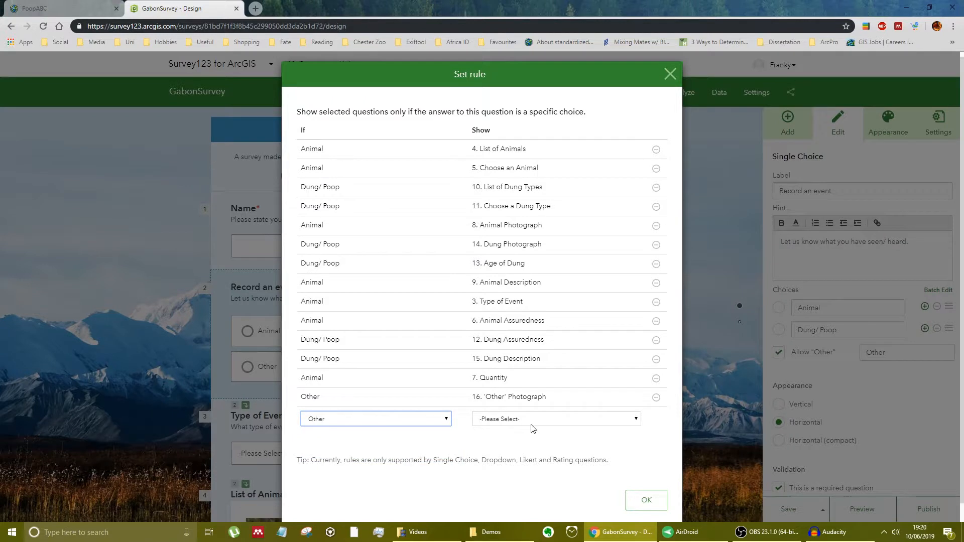
left_click(540, 419)
left_click(549, 391)
left_click(441, 437)
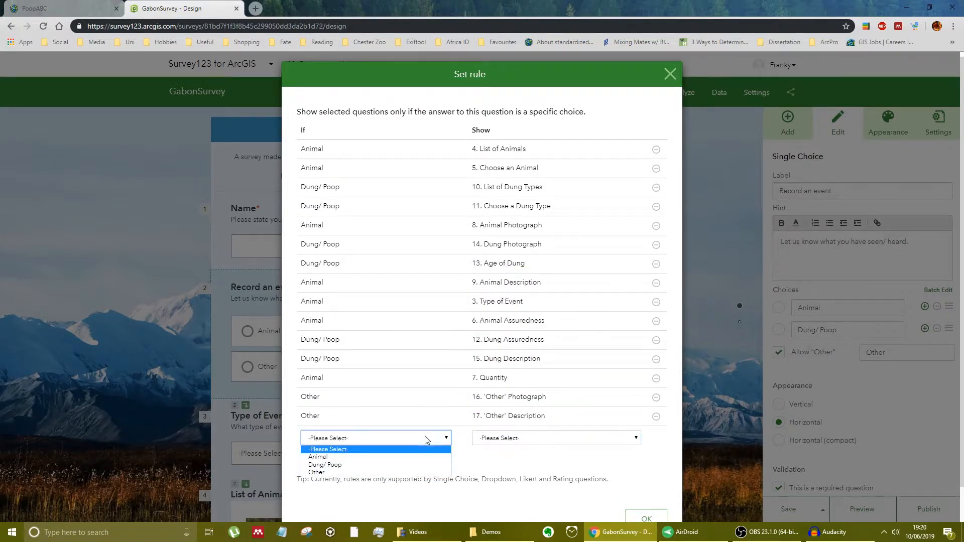
left_click(369, 473)
left_click(521, 438)
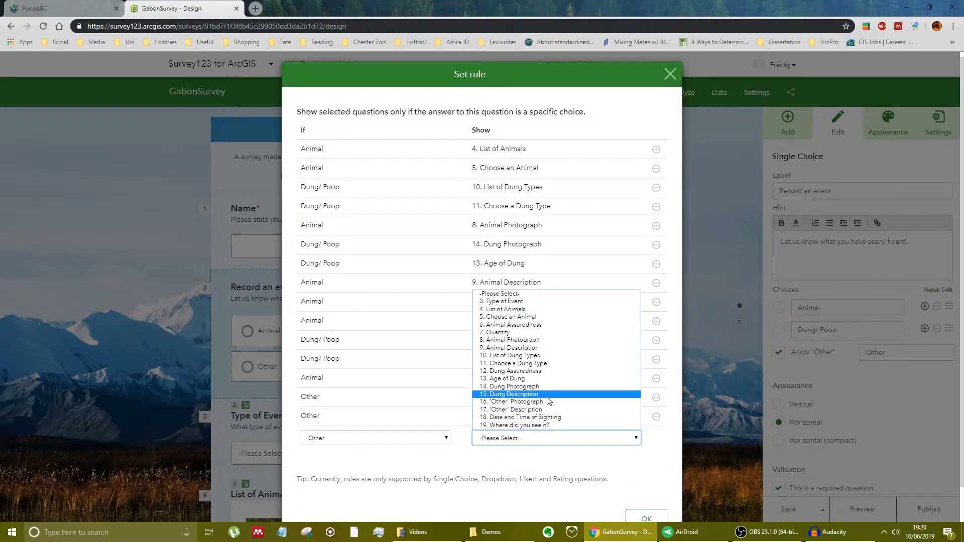
left_click(522, 461)
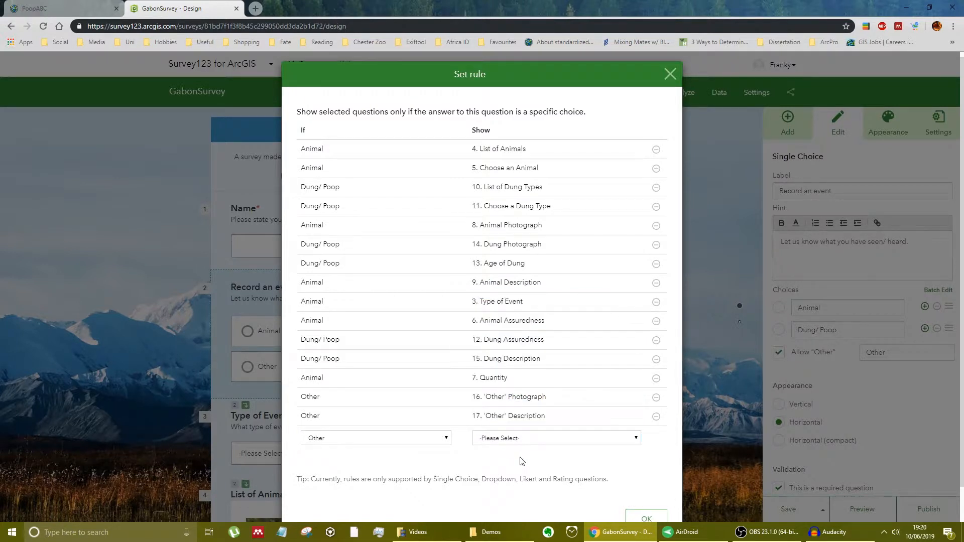
Step: Apply the Record an event rules and save the survey
scroll(521, 461, "down", 1)
left_click(646, 481)
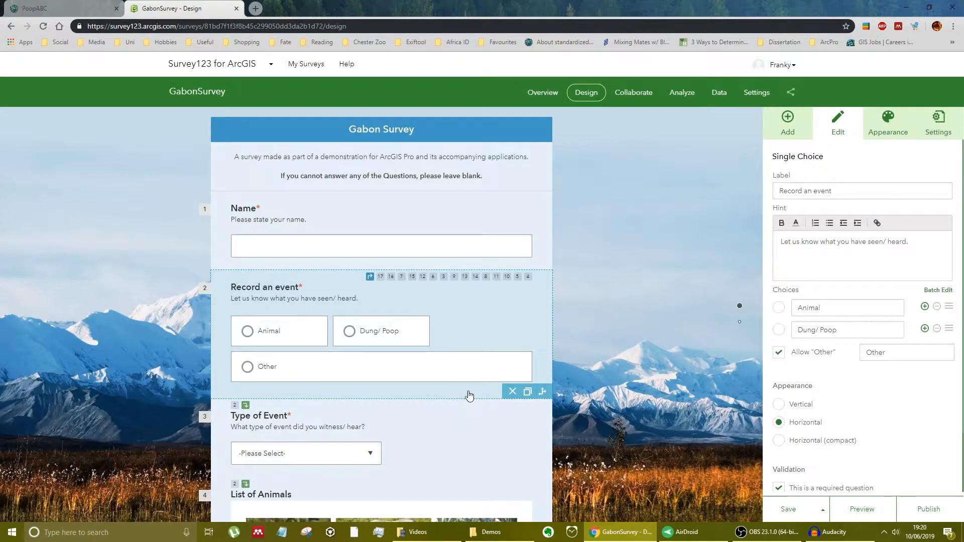
left_click(788, 509)
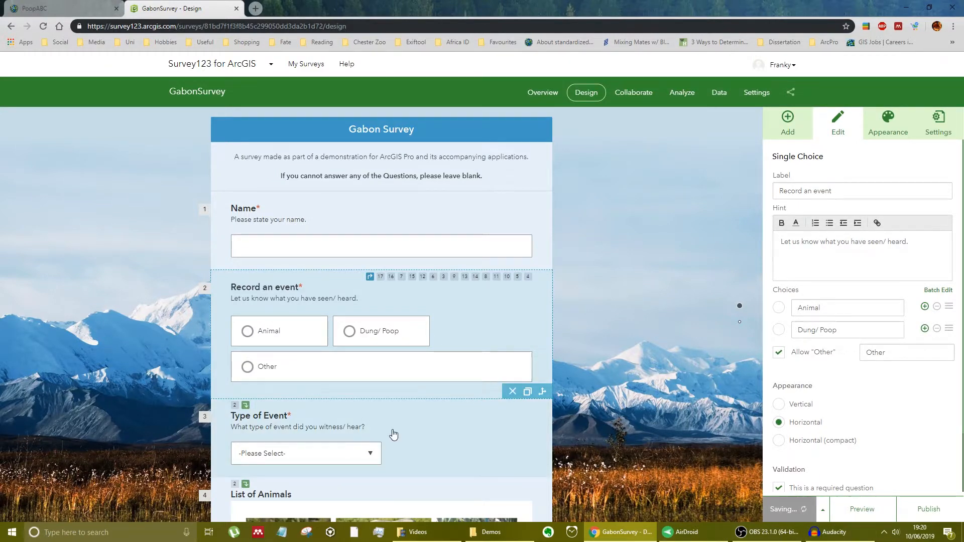
Step: Review the whole survey design, from the Record an event question down to the Where did you see it? map
scroll(396, 436, "down", 1)
scroll(443, 454, "down", 20)
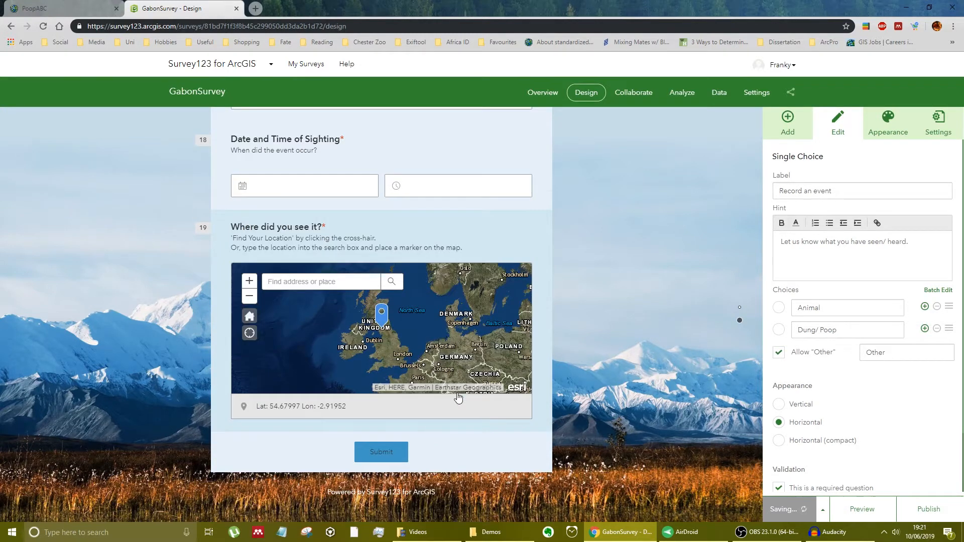
scroll(458, 394, "up", 20)
scroll(554, 352, "down", 20)
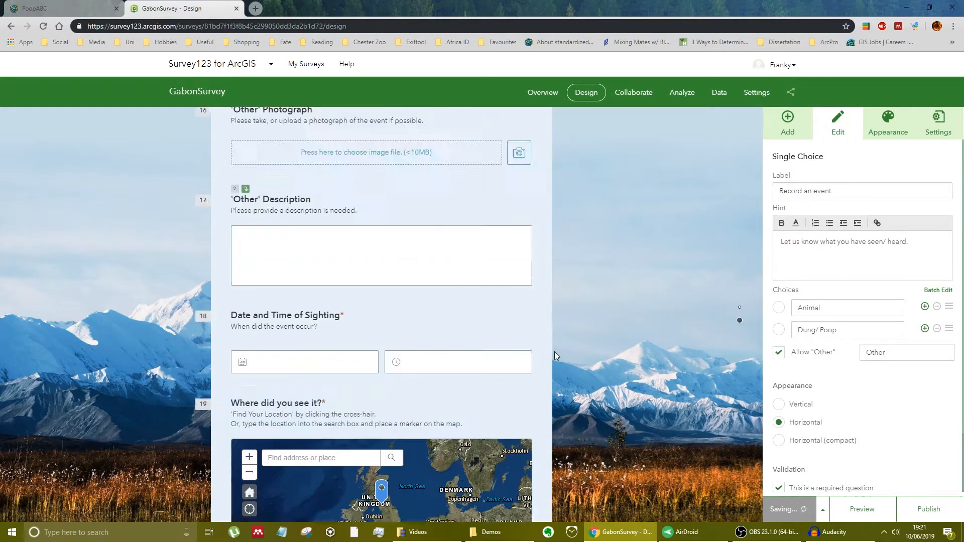
scroll(538, 366, "up", 20)
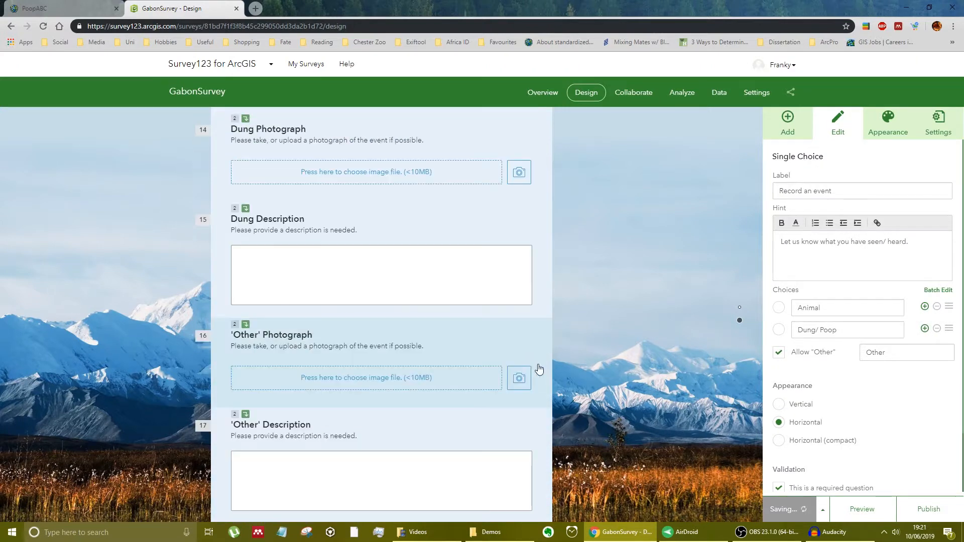
scroll(616, 371, "up", 4)
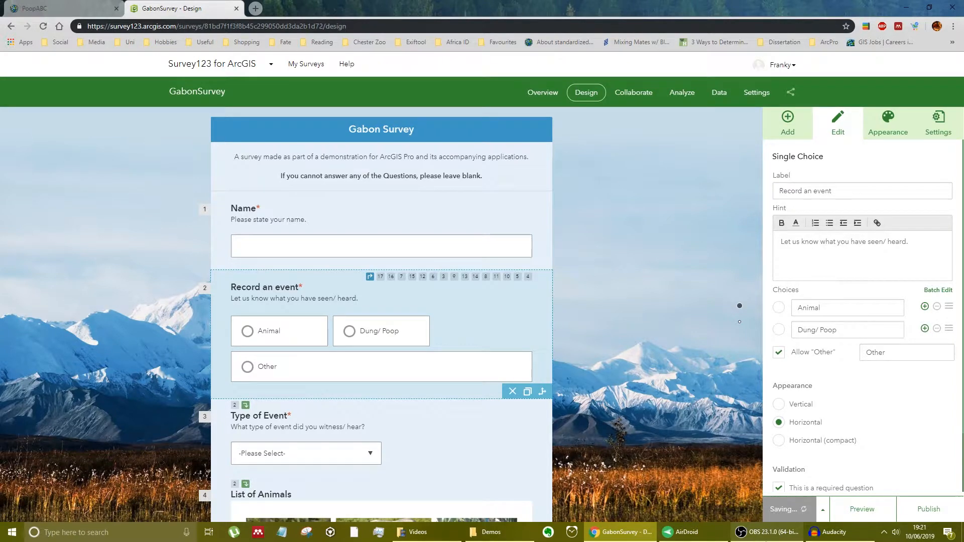
mouse_move(765, 532)
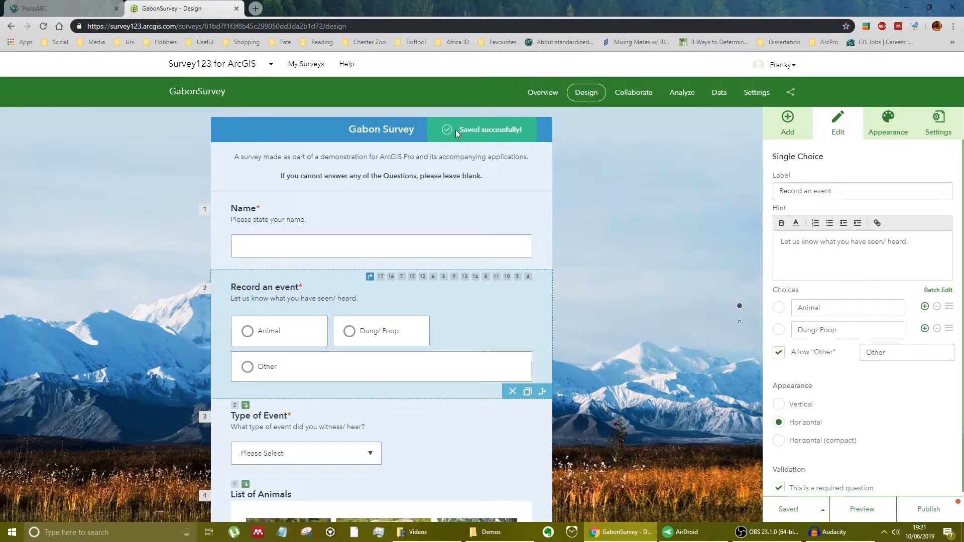
Step: Open the survey preview and examine the form with no Record an event answer chosen
left_click(831, 520)
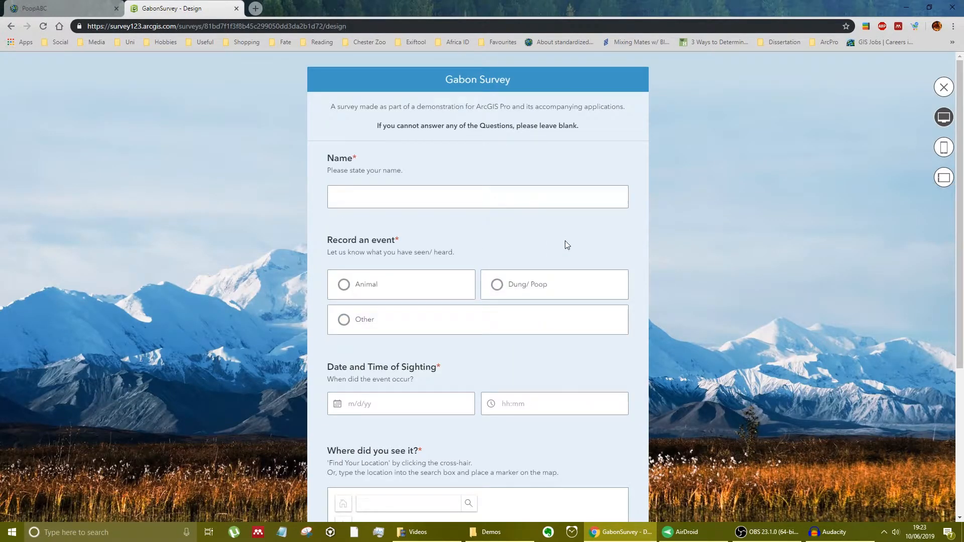
scroll(566, 243, "down", 5)
scroll(674, 251, "up", 5)
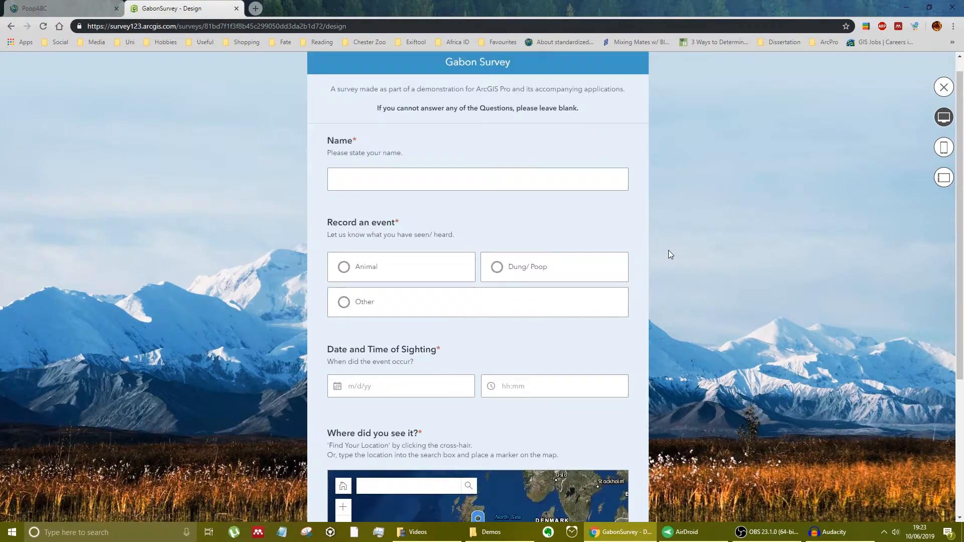
scroll(659, 254, "down", 5)
scroll(655, 252, "up", 5)
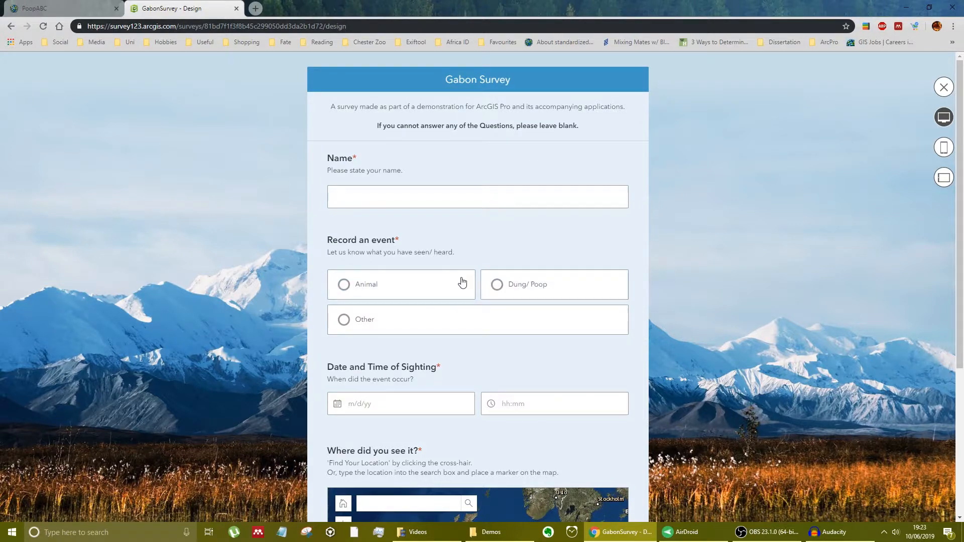
Step: Choose Other for Record an event in the preview and examine the follow-up questions
left_click(345, 319)
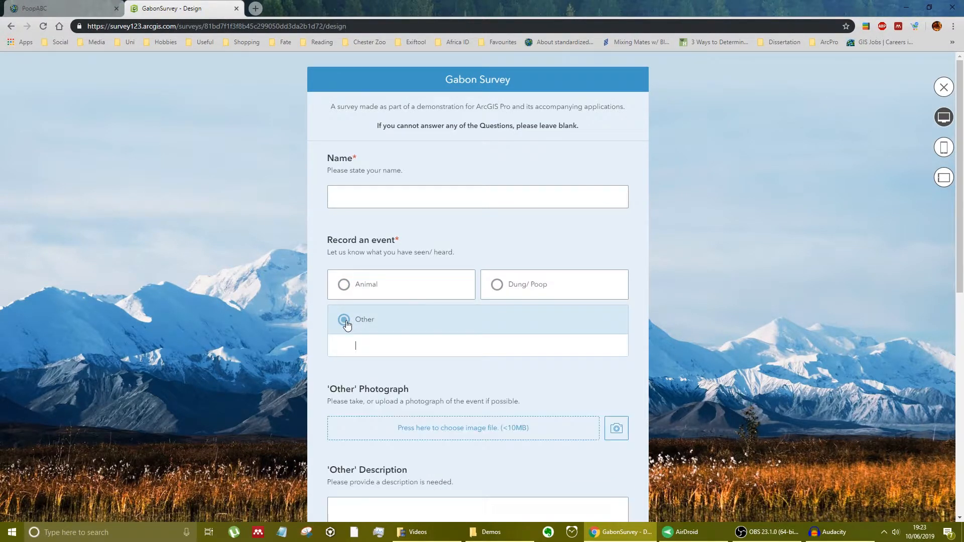
scroll(393, 352, "down", 4)
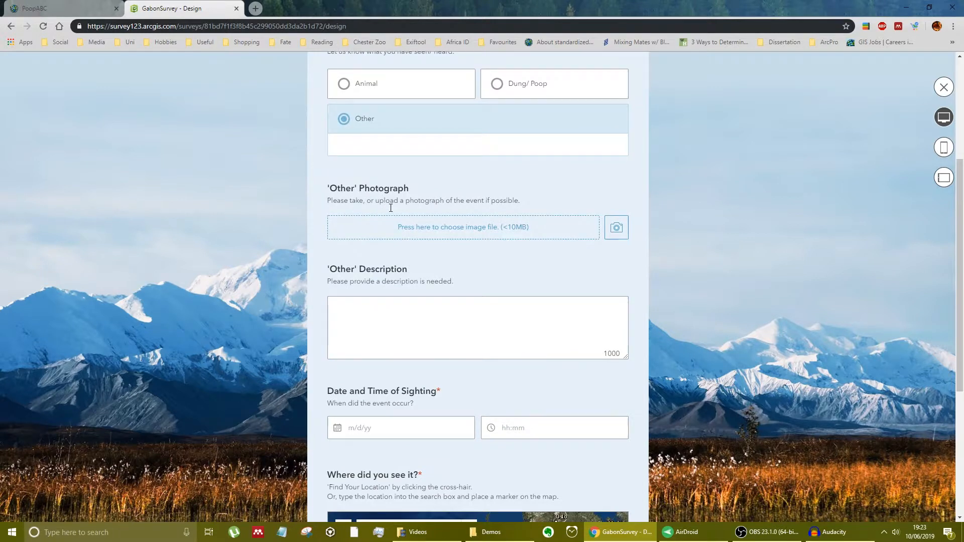
scroll(438, 182, "down", 3)
scroll(414, 184, "up", 4)
Step: Choose Animal for Record an event and examine its follow-up questions through to the location map
left_click(356, 145)
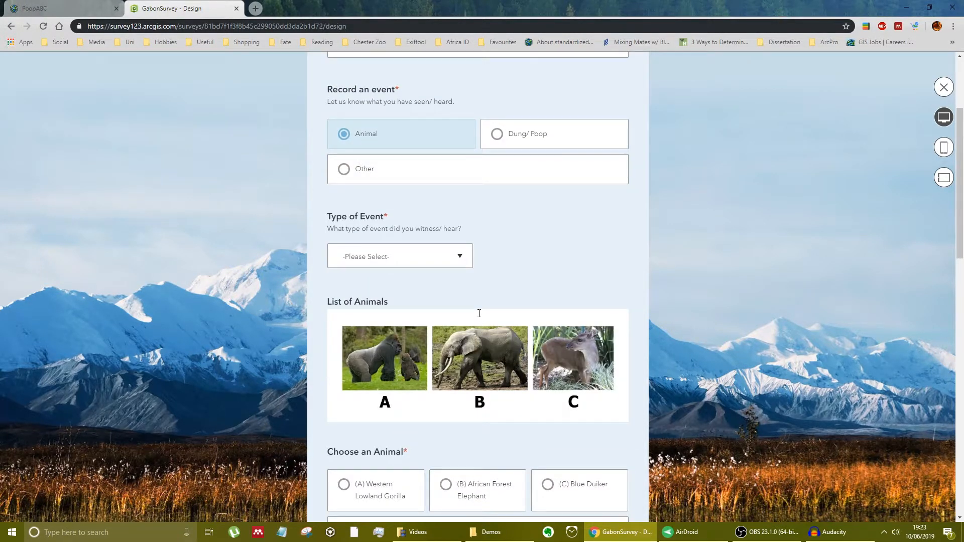
scroll(474, 321, "down", 10)
scroll(469, 330, "up", 6)
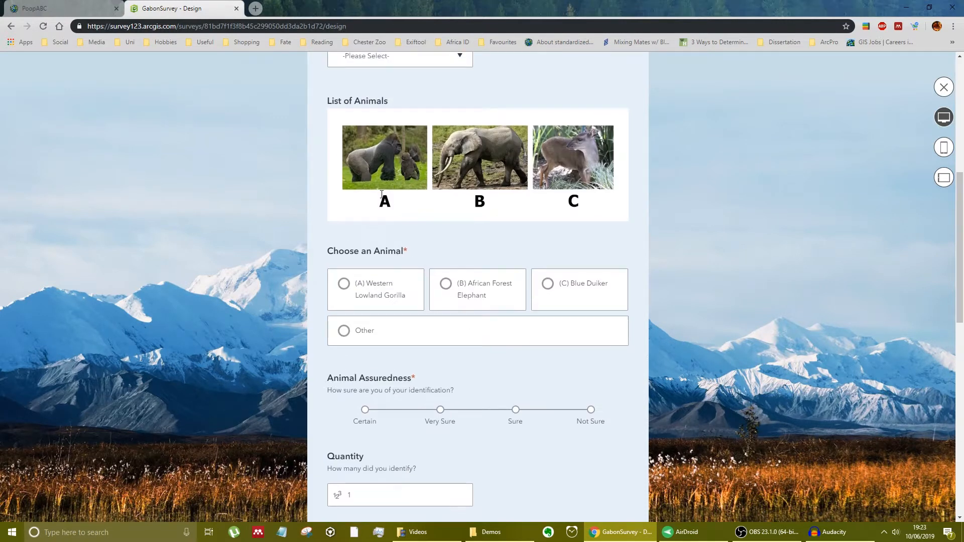
scroll(400, 361, "up", 2)
scroll(435, 265, "down", 6)
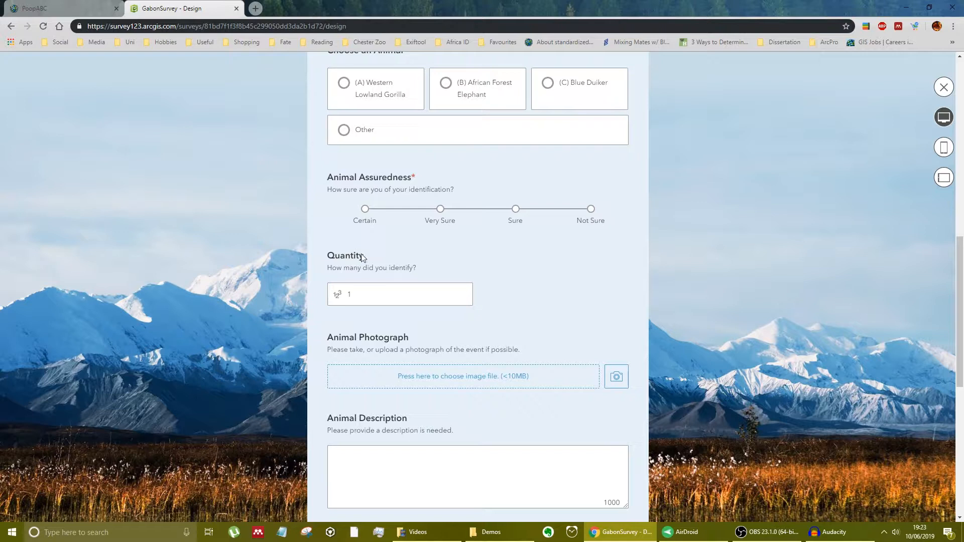
scroll(381, 298, "down", 2)
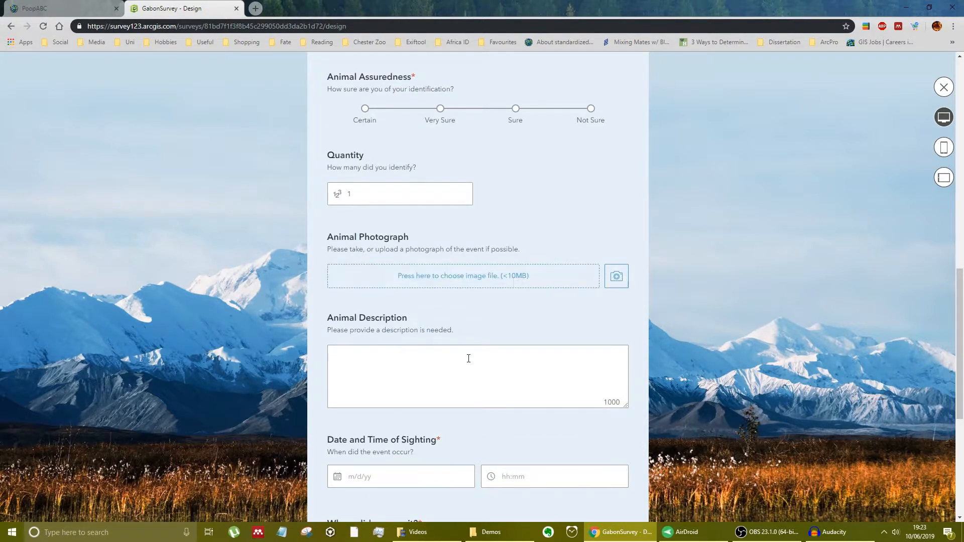
scroll(462, 341, "down", 2)
scroll(439, 341, "down", 4)
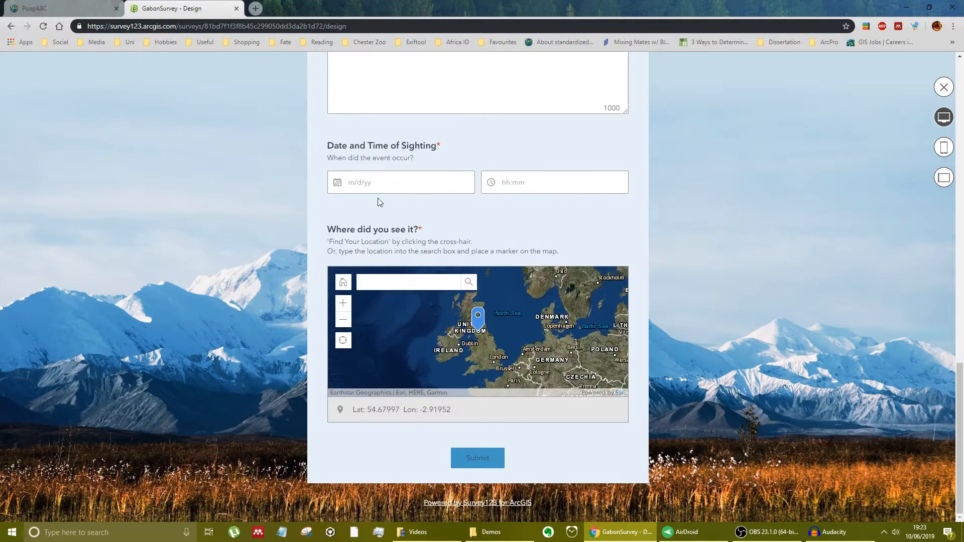
Step: Test the Where did you see it? map by moving the marker and searching for Gabon
mouse_move(479, 332)
left_mouse_down()
mouse_move(457, 316)
mouse_move(511, 345)
mouse_move(482, 343)
left_mouse_up()
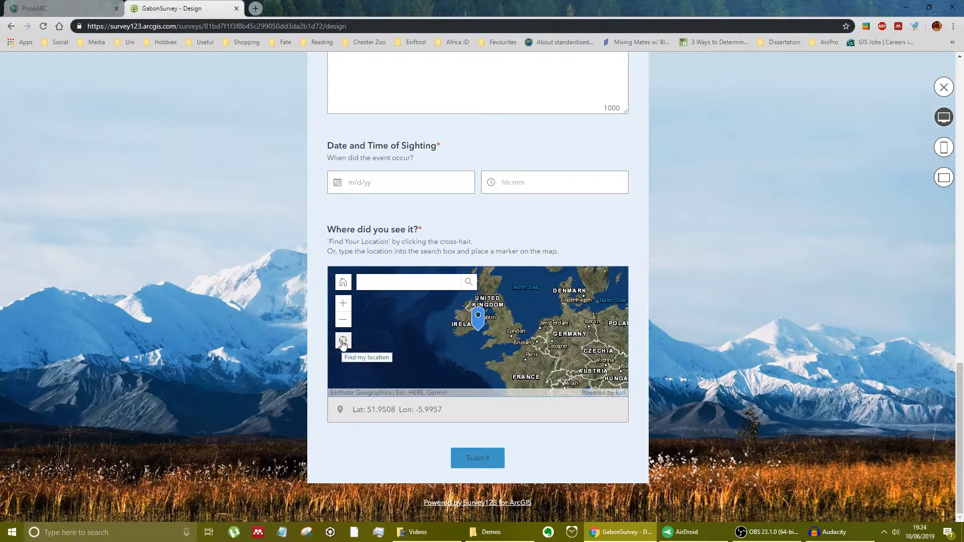
left_click(404, 281)
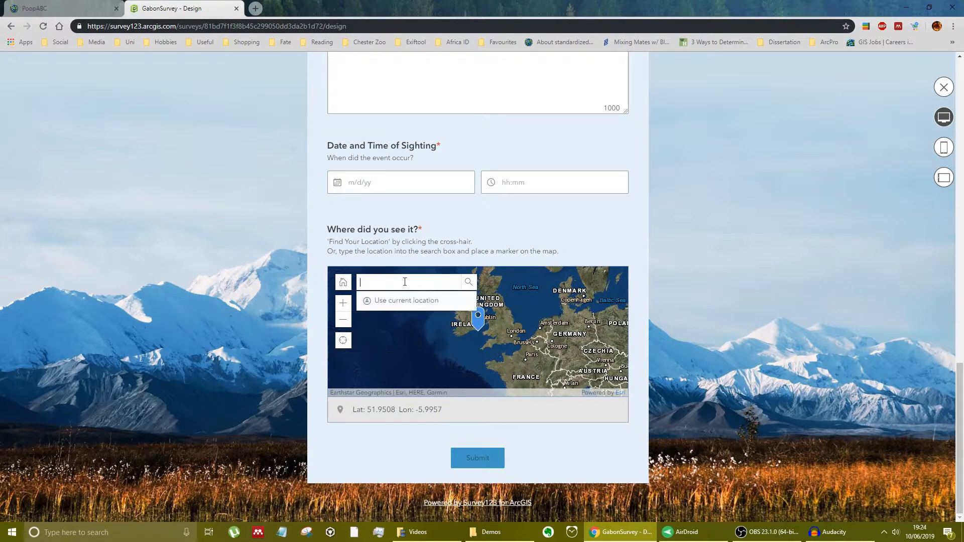
type("Gabon")
key("Return")
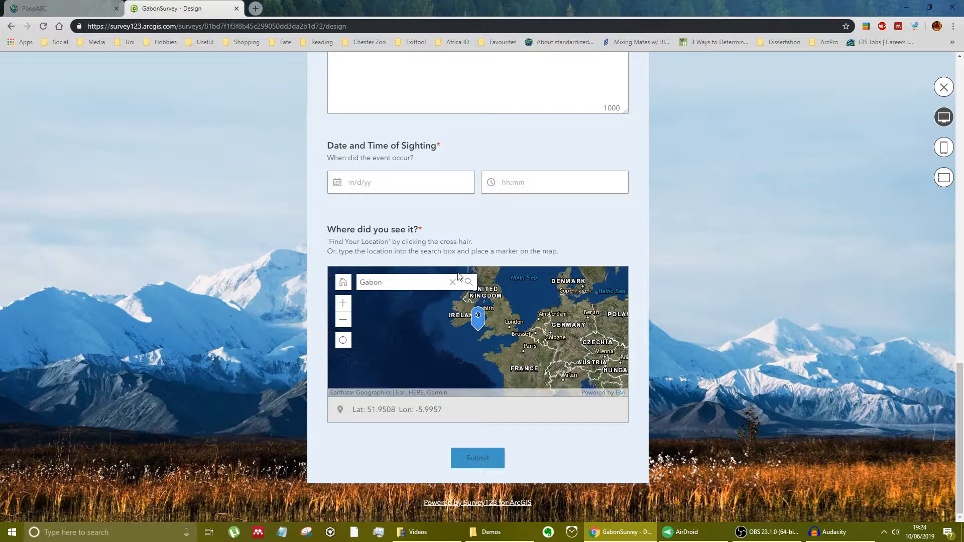
scroll(466, 342, "up", 2)
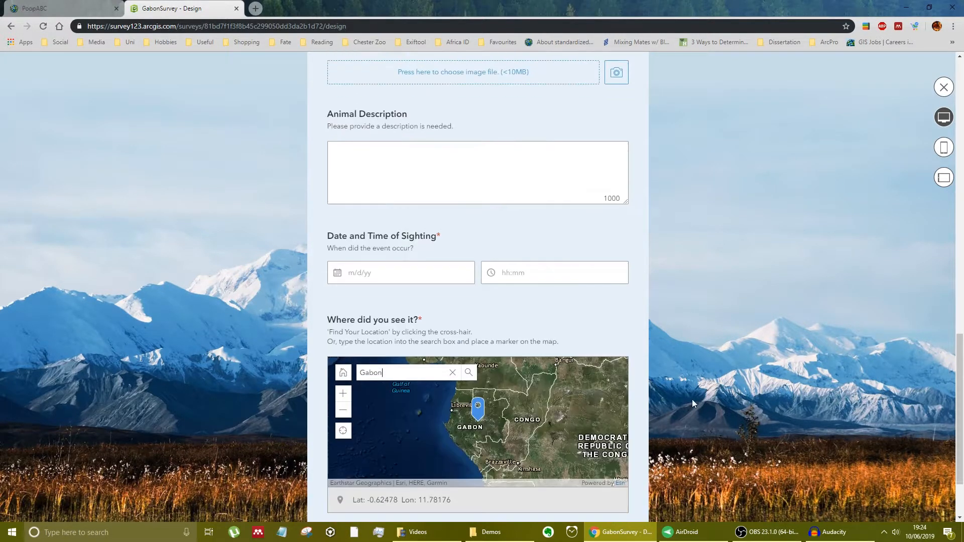
Step: Zoom the location map in on Gabon and reposition its marker to about latitude -1.44, longitude 10.71
scroll(495, 389, "down", 2)
left_click_drag(493, 335, 536, 340)
left_click_drag(443, 411, 360, 412)
left_click_drag(499, 353, 465, 350)
scroll(347, 309, "up", 1)
left_click(343, 304)
left_click(343, 305)
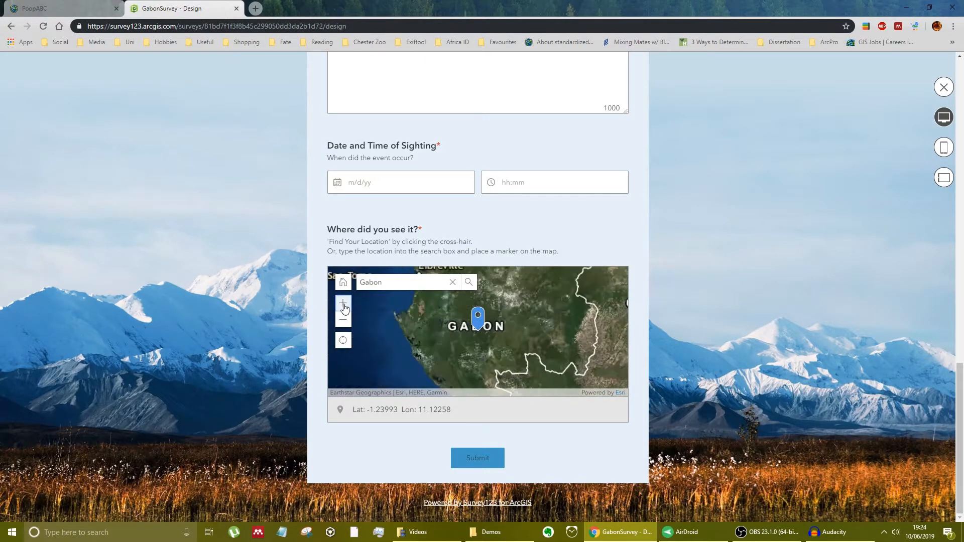
left_click_drag(402, 333, 421, 324)
Step: Choose Dung/ Poop for Record an event and examine its follow-up questions through to the location map
scroll(652, 311, "up", 10)
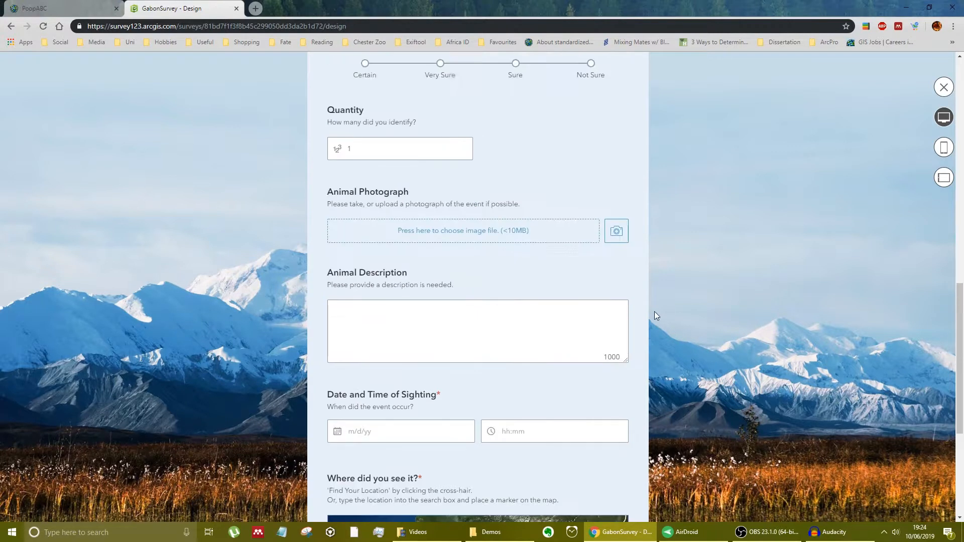
scroll(462, 203, "up", 3)
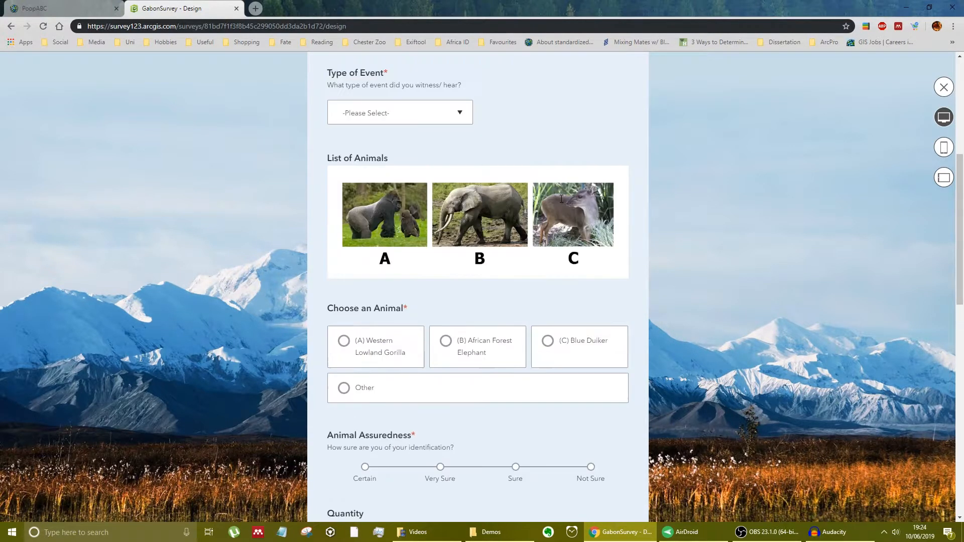
scroll(452, 219, "up", 5)
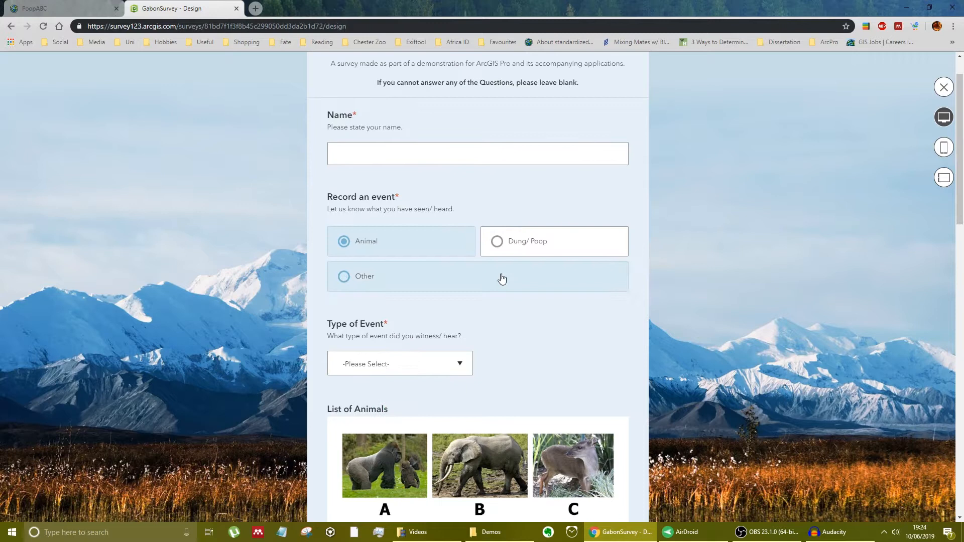
left_click(518, 243)
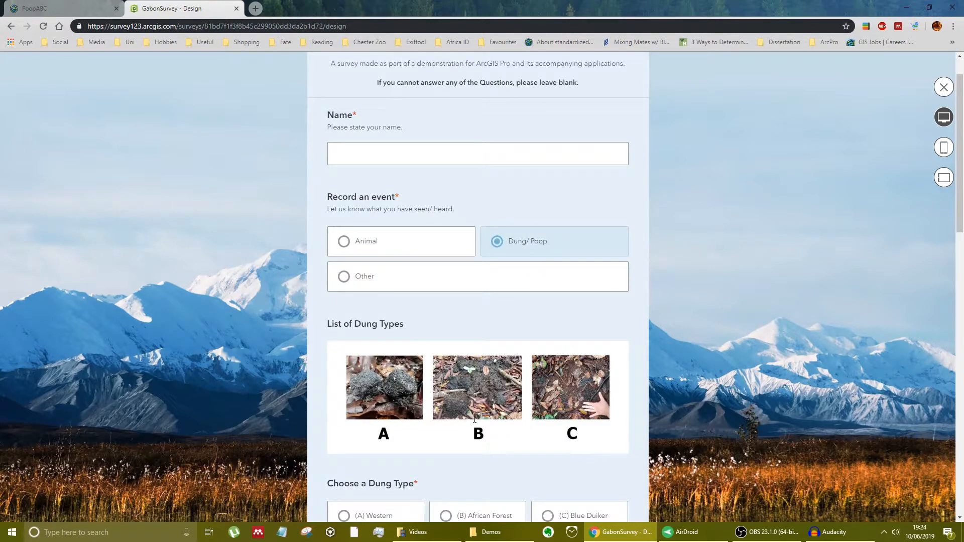
scroll(468, 409, "down", 4)
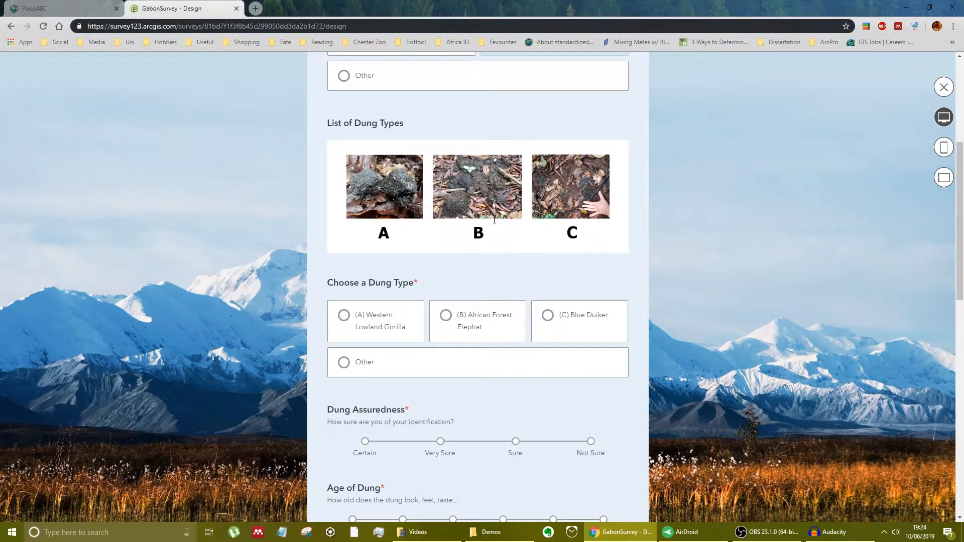
scroll(412, 227, "down", 7)
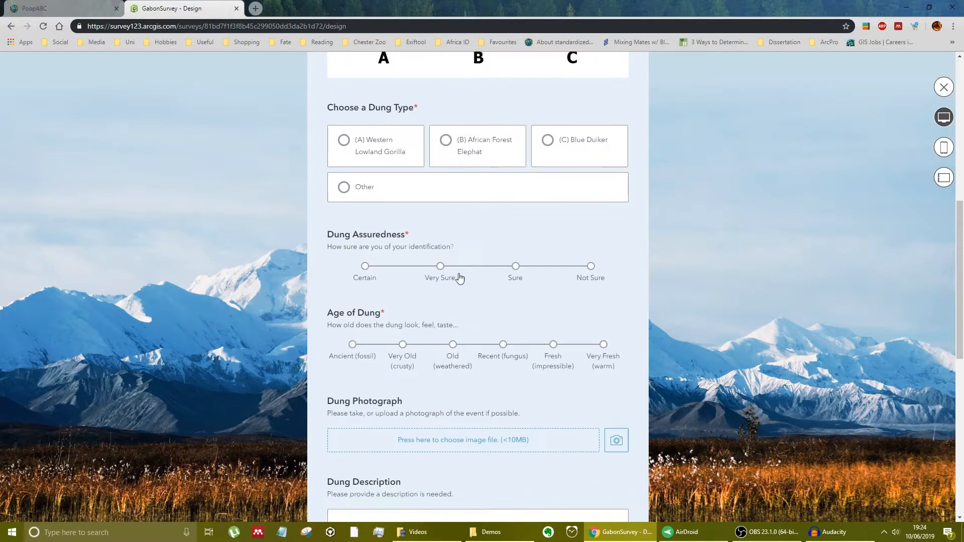
scroll(517, 274, "down", 5)
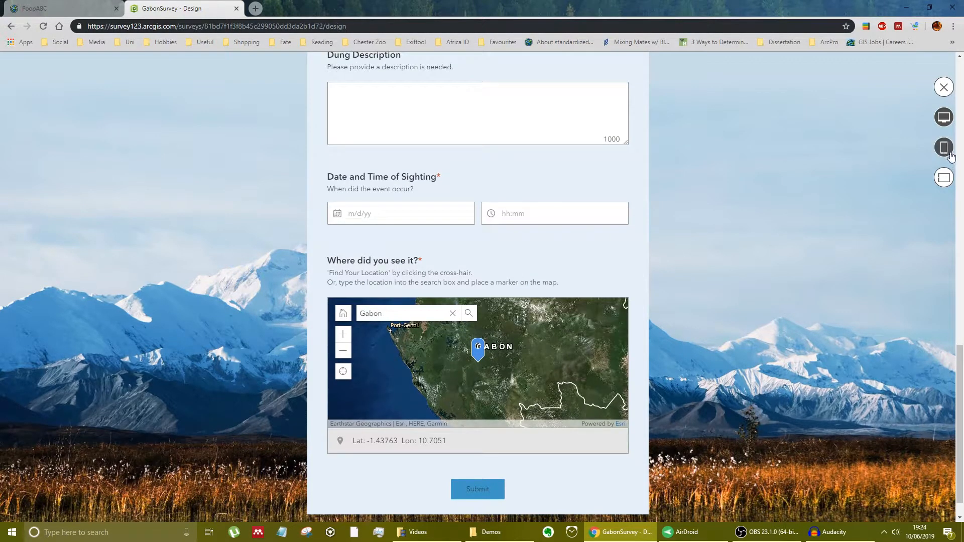
Step: Preview the survey in the phone layout and examine the dung questions there
scroll(796, 181, "up", 13)
scroll(802, 244, "up", 3)
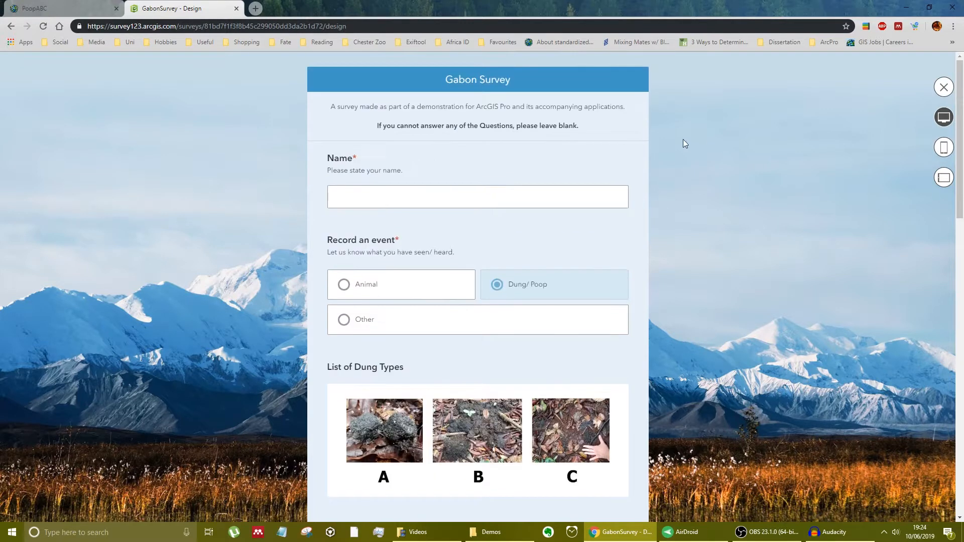
left_click(942, 149)
scroll(484, 215, "down", 15)
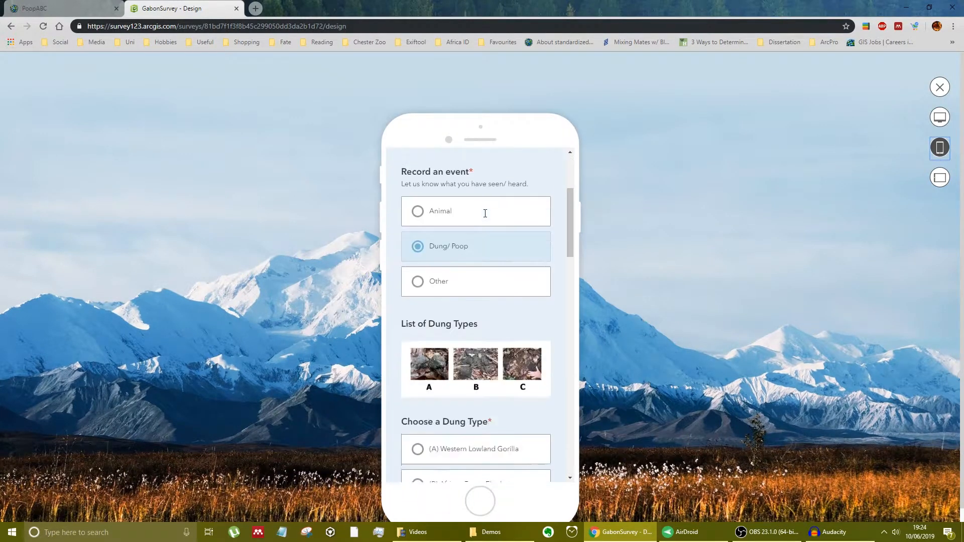
scroll(529, 278, "down", 10)
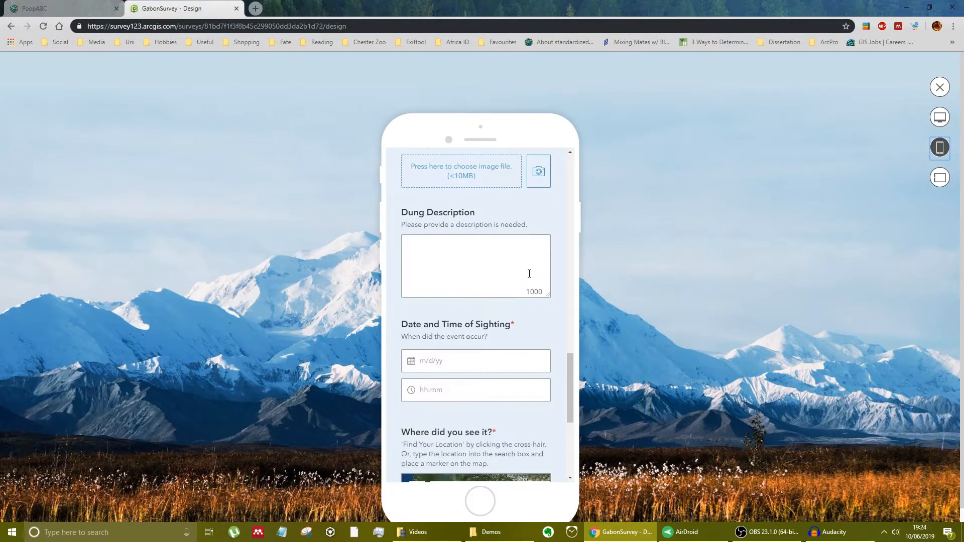
scroll(529, 286, "up", 9)
scroll(531, 296, "up", 12)
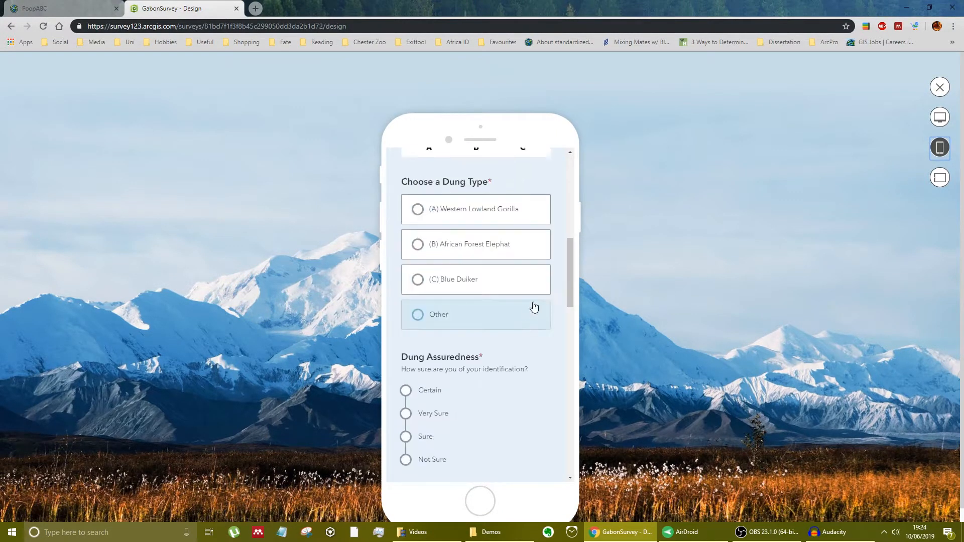
Step: Preview the survey in the tablet layout and look through it to the location map
left_click(939, 177)
scroll(570, 293, "down", 15)
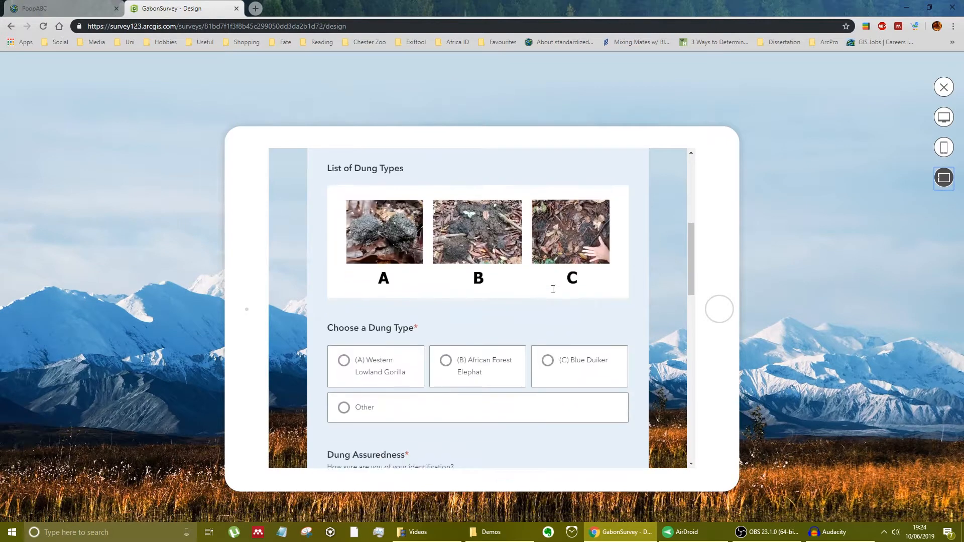
scroll(555, 281, "down", 3)
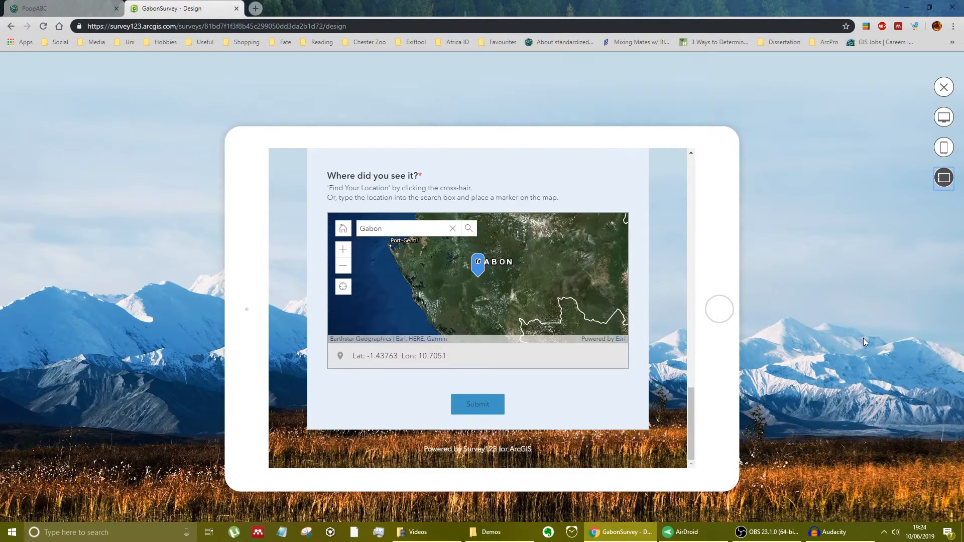
Step: Close the tablet preview and start publishing the survey, dismissing the tip about unique identifiers
left_click(943, 89)
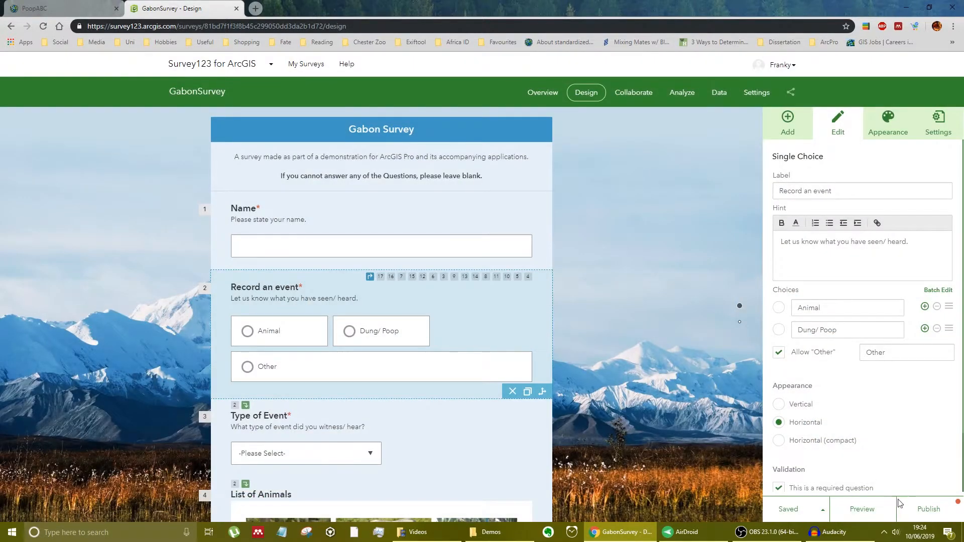
left_click(906, 510)
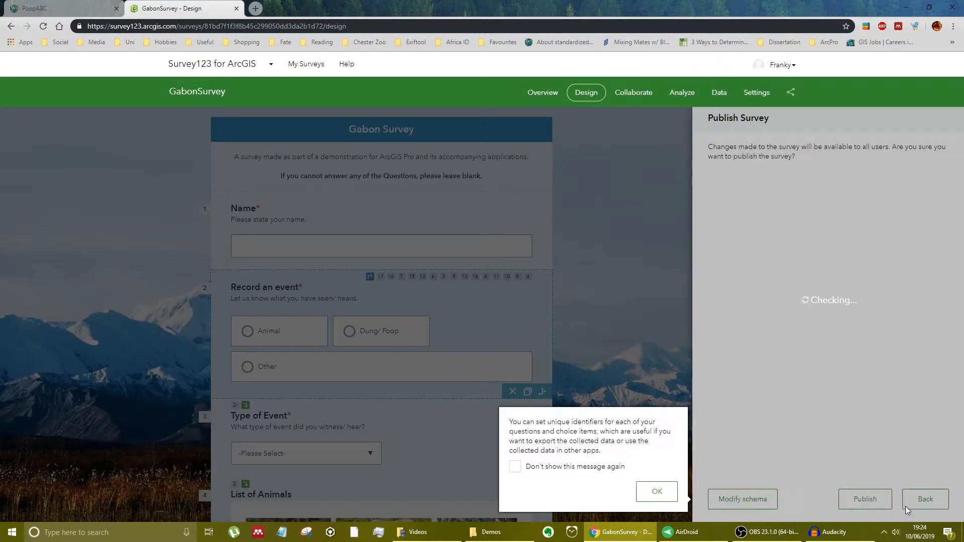
left_click(656, 492)
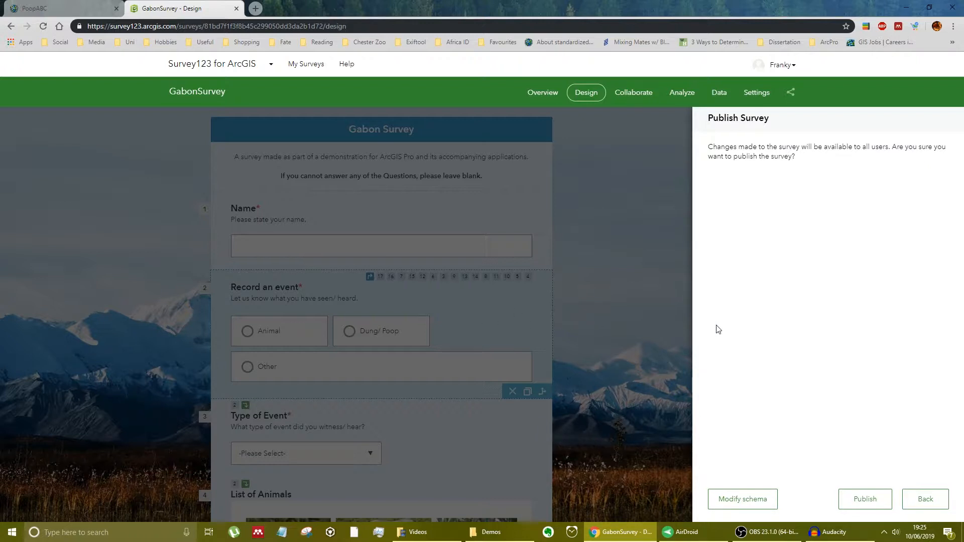
Step: Open the survey's schema and examine the field names, types and lengths of its questions and choices
left_click(732, 499)
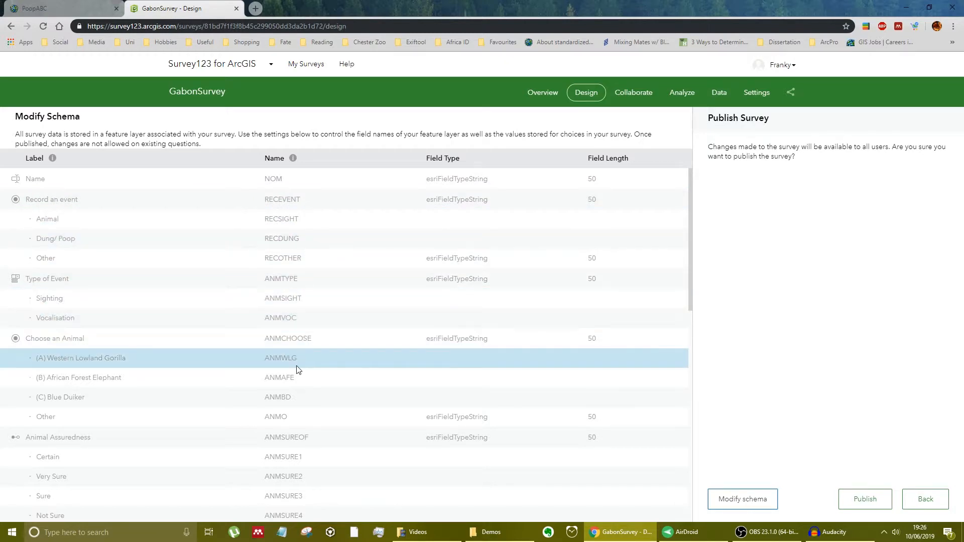
scroll(296, 470, "down", 6)
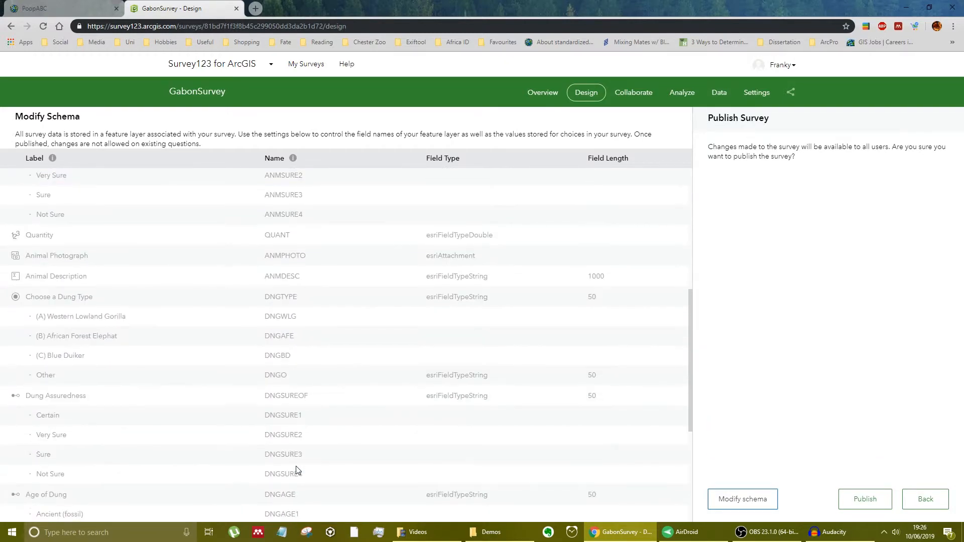
scroll(296, 470, "up", 6)
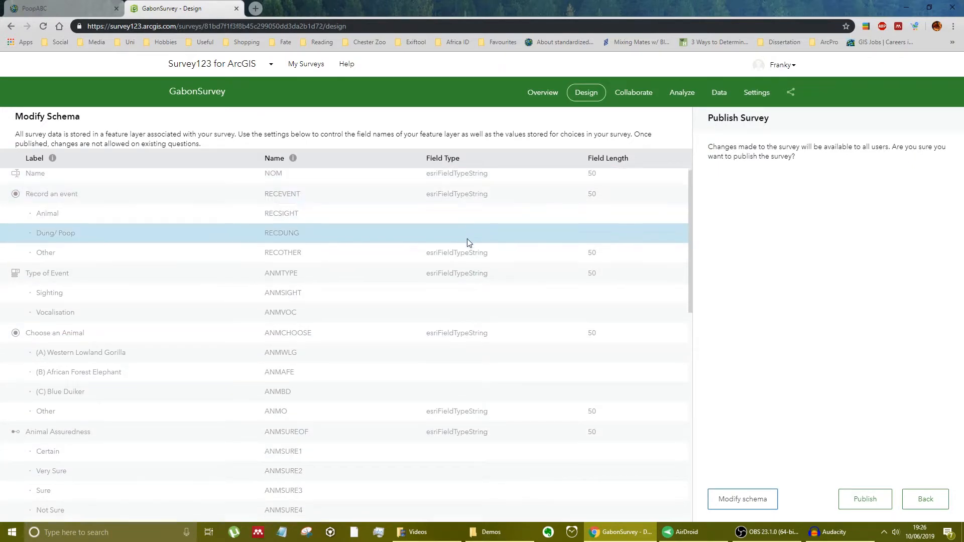
scroll(502, 236, "down", 2)
scroll(572, 241, "down", 2)
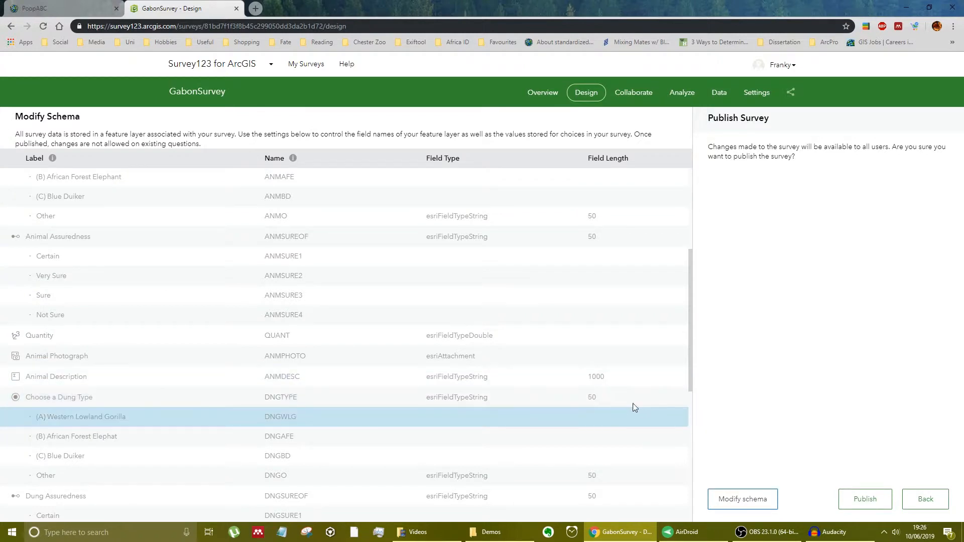
Step: Close the schema view and publish the survey
left_click(743, 502)
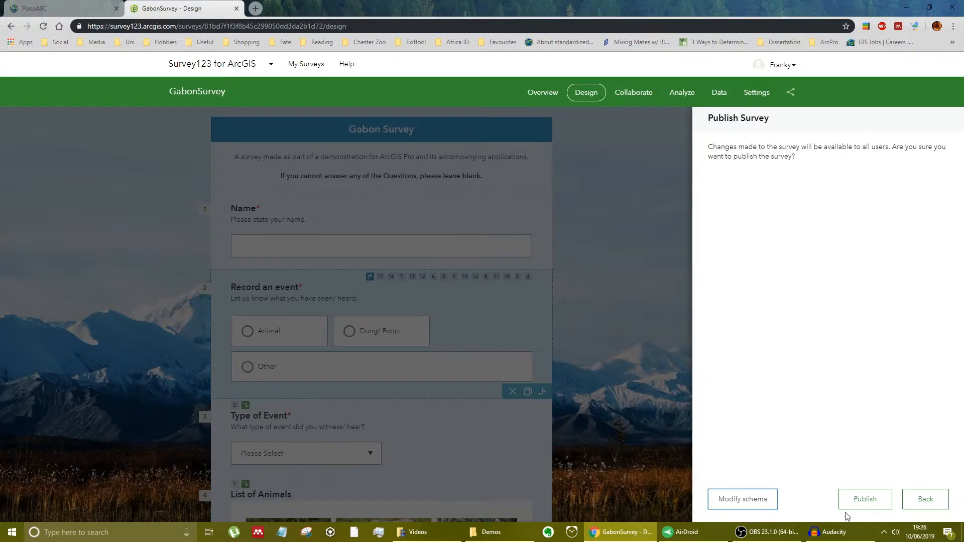
left_click(860, 499)
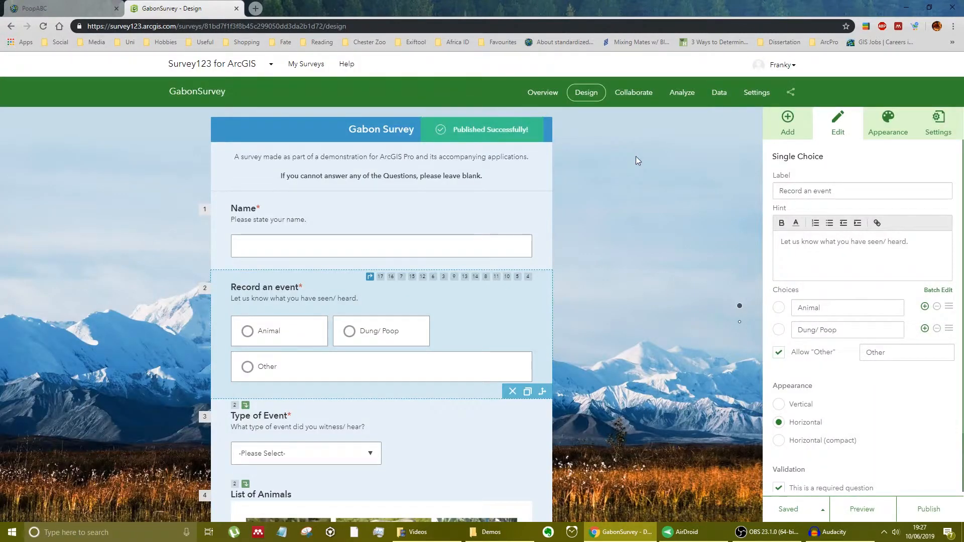
Step: Open the survey's collaboration settings and examine who can submit data, leaving Everyone (Public) enabled
left_click(649, 101)
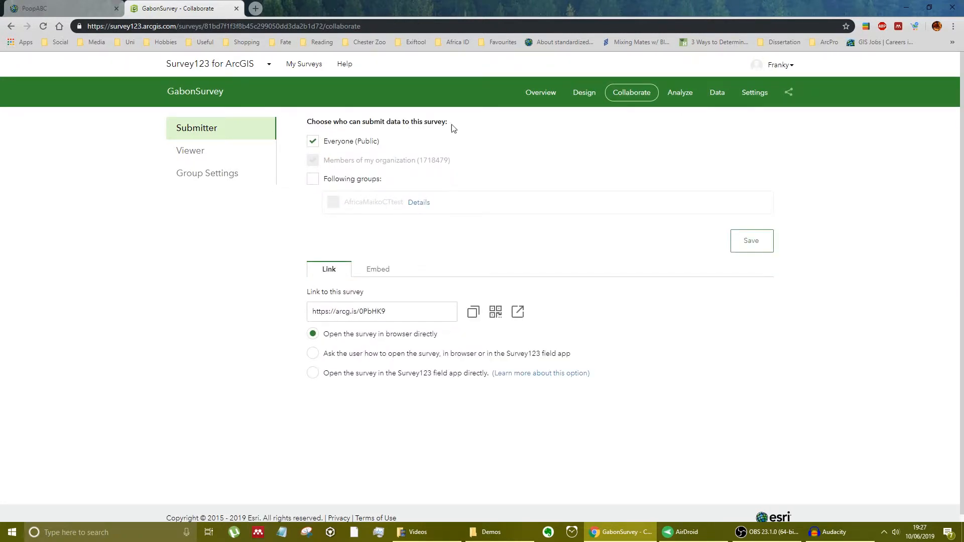
left_click(313, 143)
left_click(311, 145)
Step: Examine the survey's sharing link, its QR code and the HTML embed options, returning to the link options
left_click(407, 317)
left_click(291, 307)
left_click(495, 311)
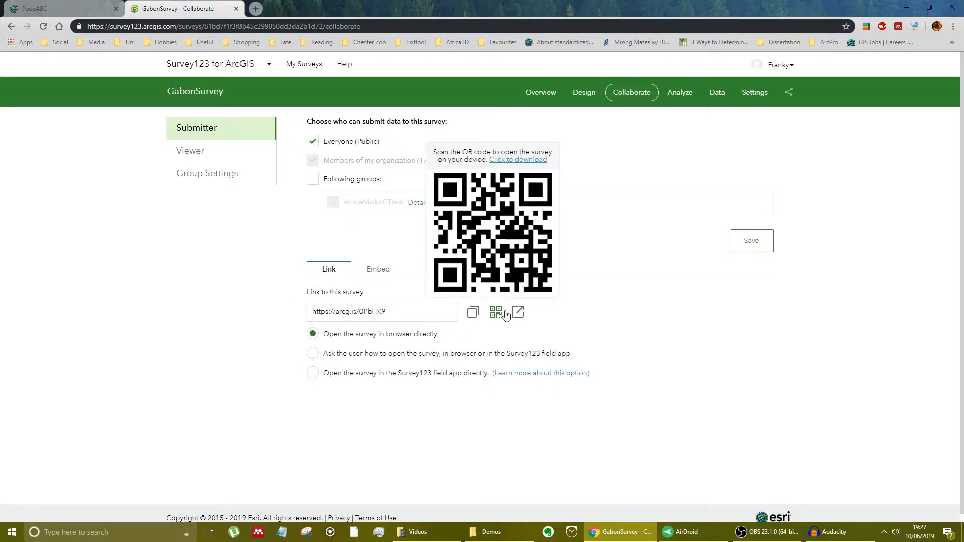
left_click(583, 314)
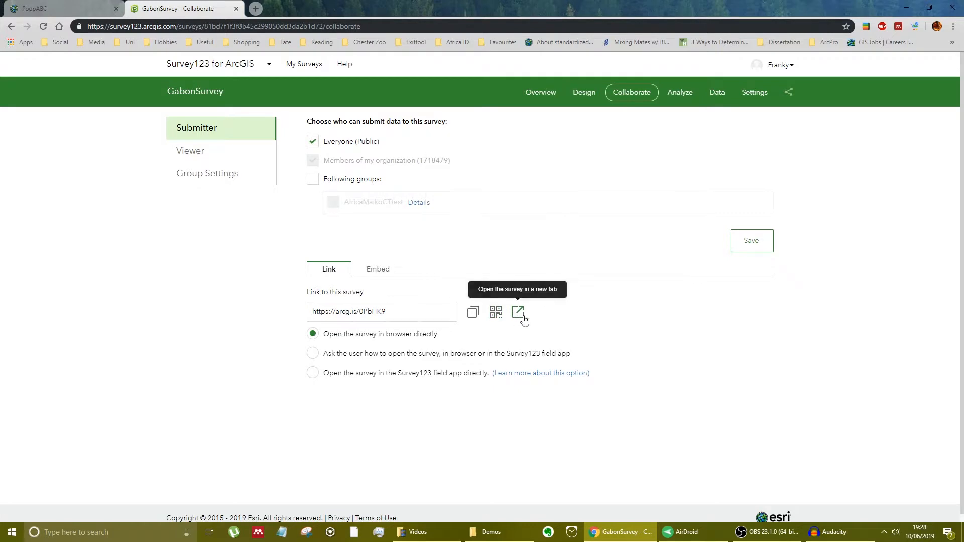
left_click(381, 277)
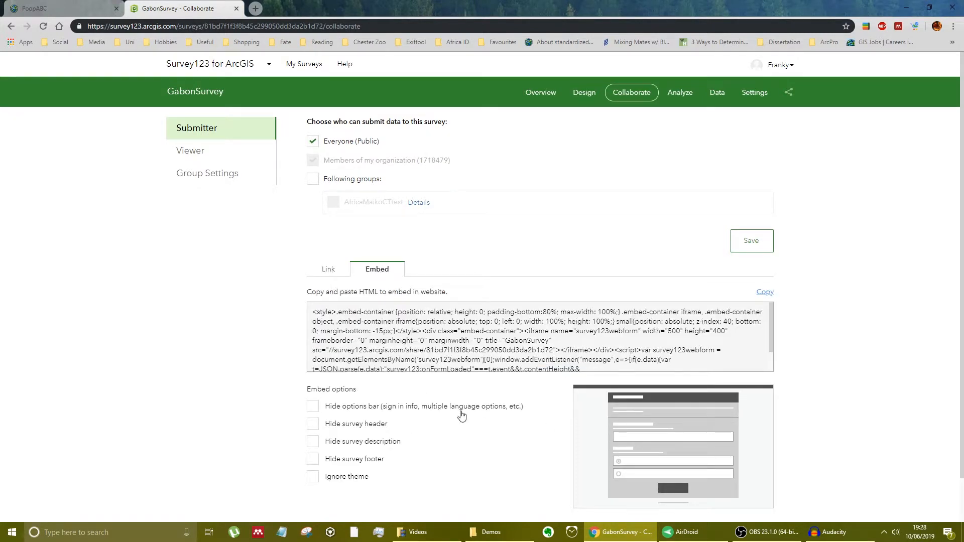
left_click(327, 270)
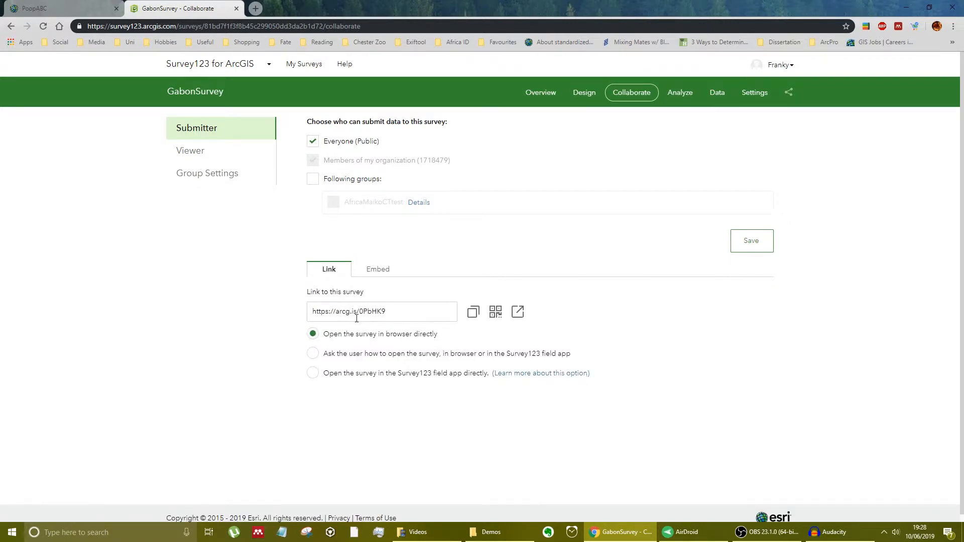
Step: Look through the viewer permissions and group settings, and return to the submitter settings
left_click(189, 155)
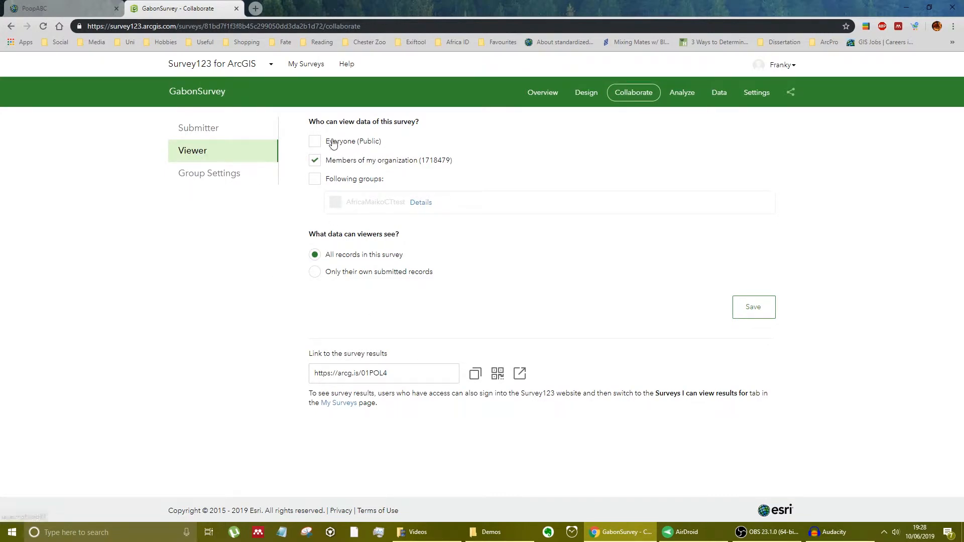
left_click(210, 175)
left_click(208, 153)
left_click(218, 129)
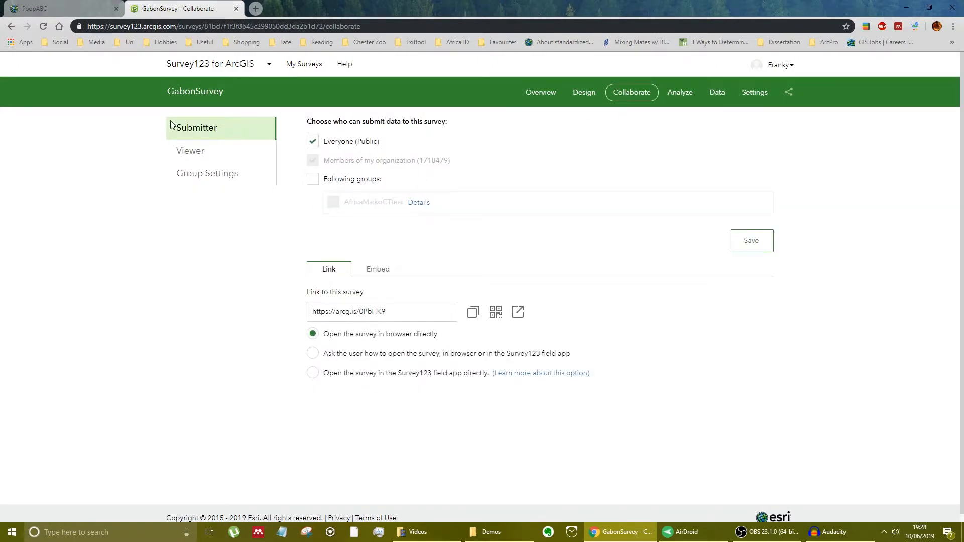
left_click_drag(172, 128, 219, 134)
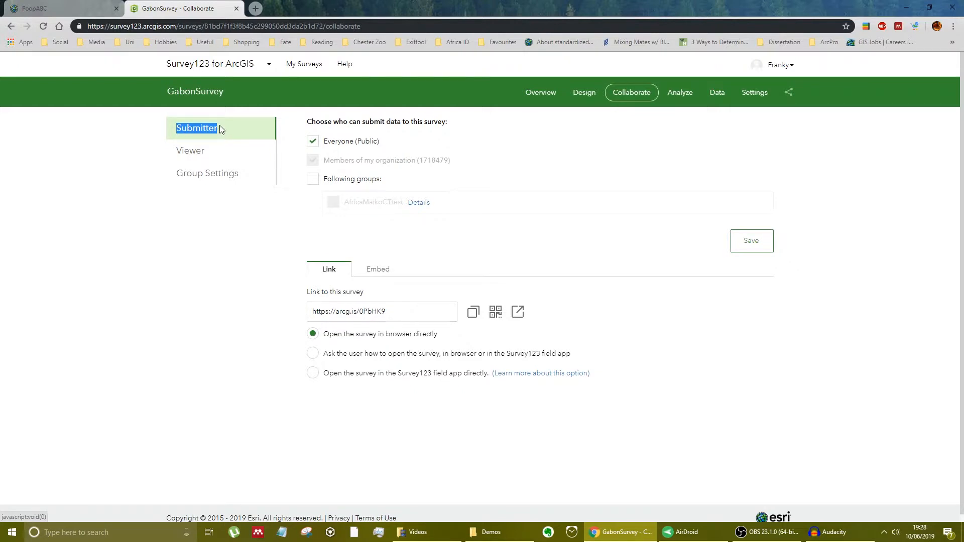
left_click(150, 142)
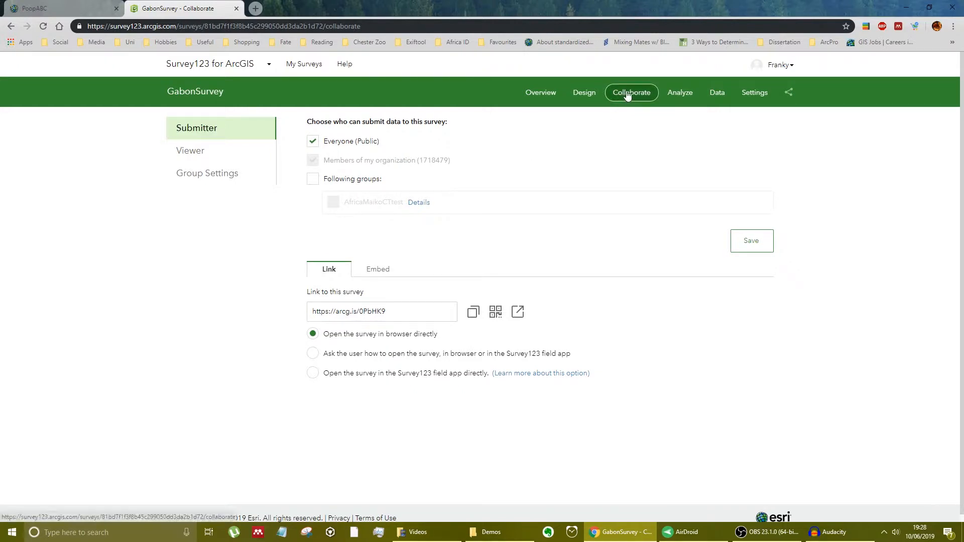
Step: Open the survey's analysis page and examine the Name word cloud and response table, dismissing the mail notification
left_click(683, 94)
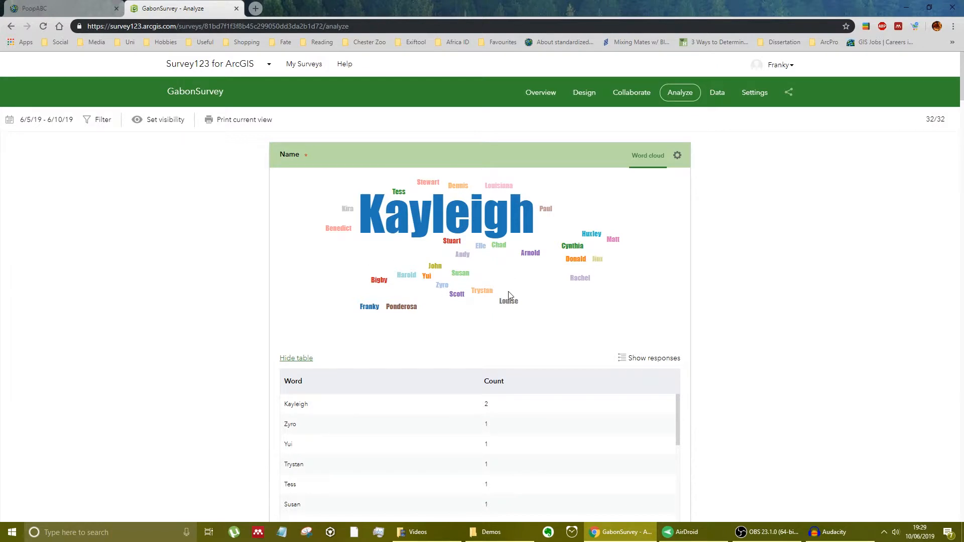
scroll(731, 290, "down", 4)
scroll(546, 279, "down", 7)
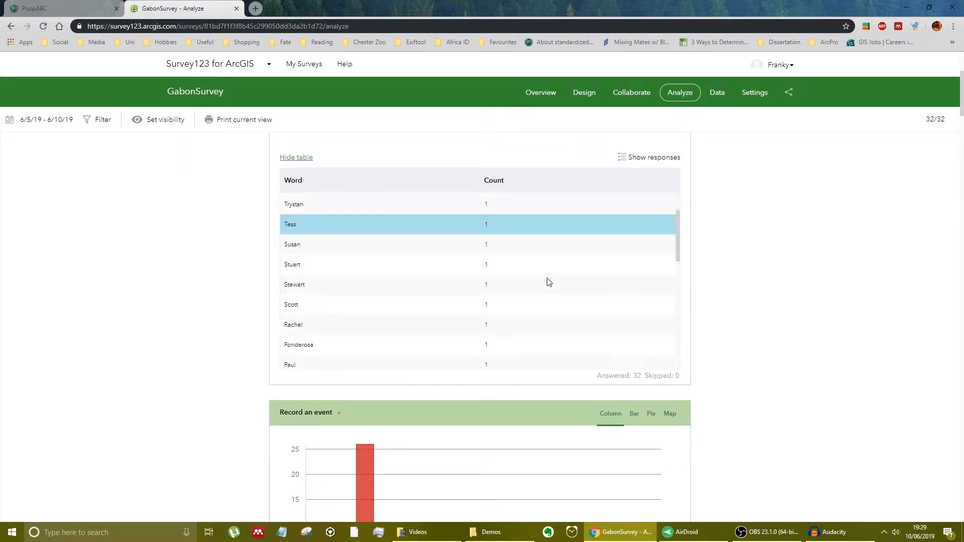
scroll(549, 293, "up", 8)
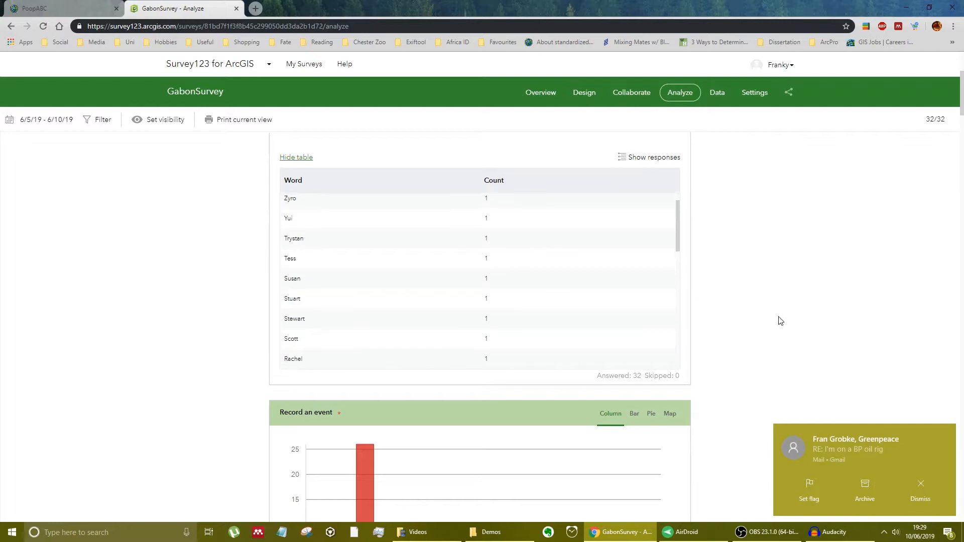
left_click(923, 489)
Step: Examine the Record an event results as column, bar, pie and map views, and return to the column chart
scroll(783, 371, "down", 4)
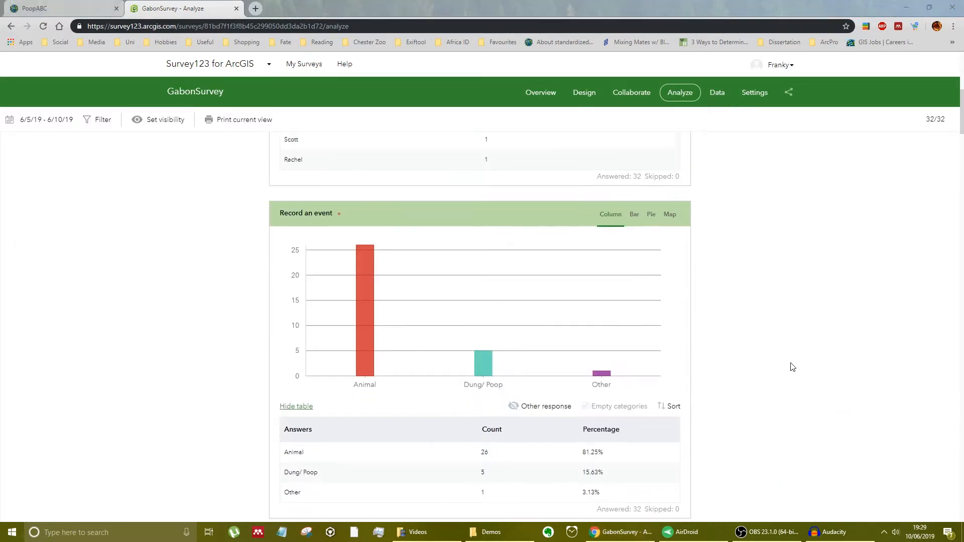
scroll(576, 306, "down", 1)
mouse_move(360, 200)
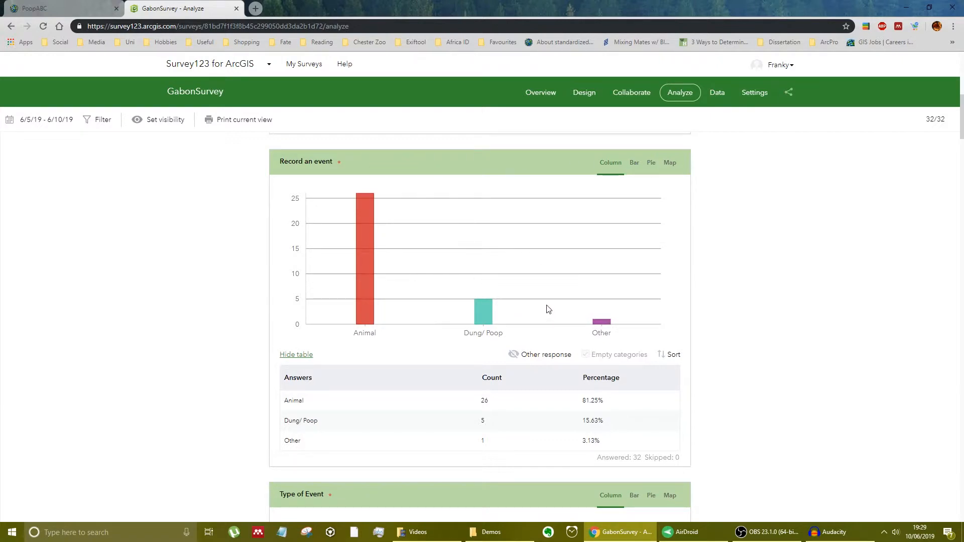
mouse_move(354, 312)
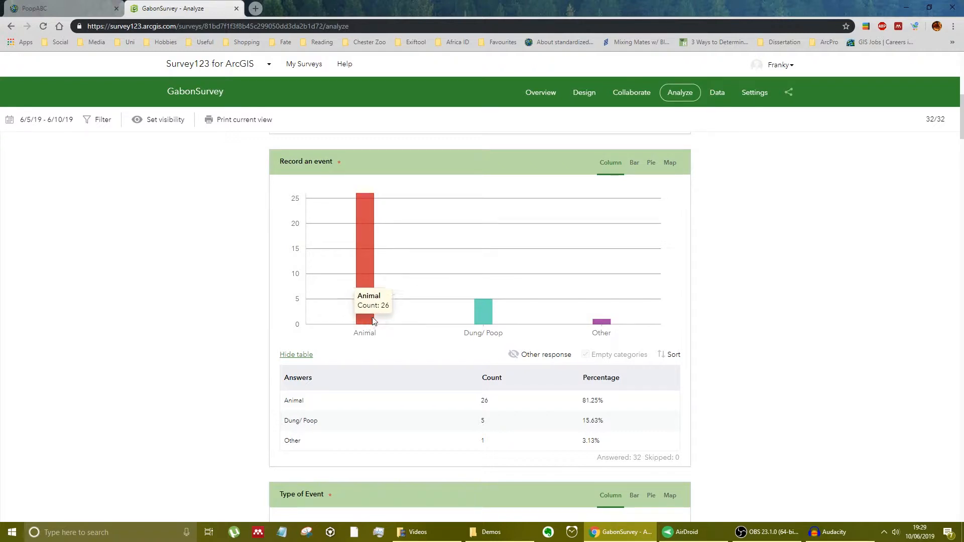
left_click(639, 166)
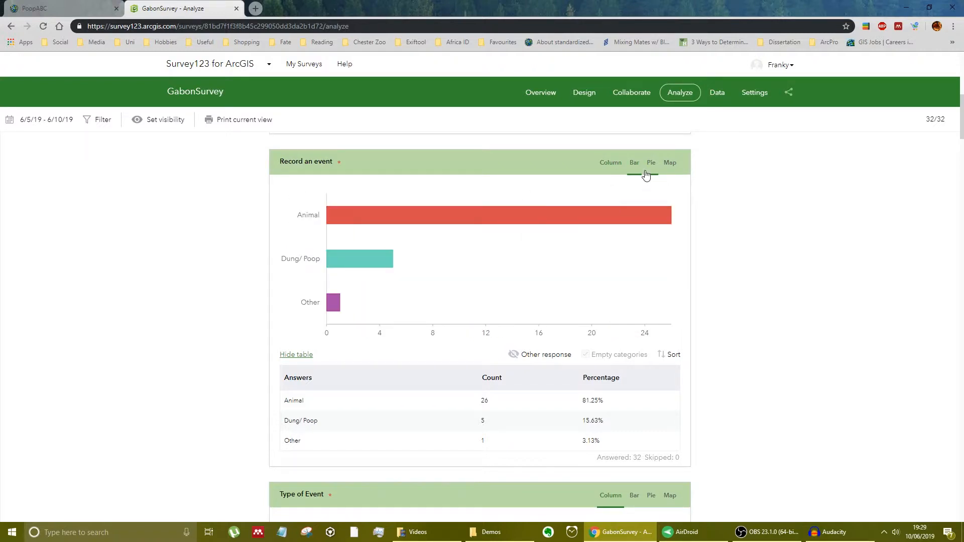
left_click(651, 169)
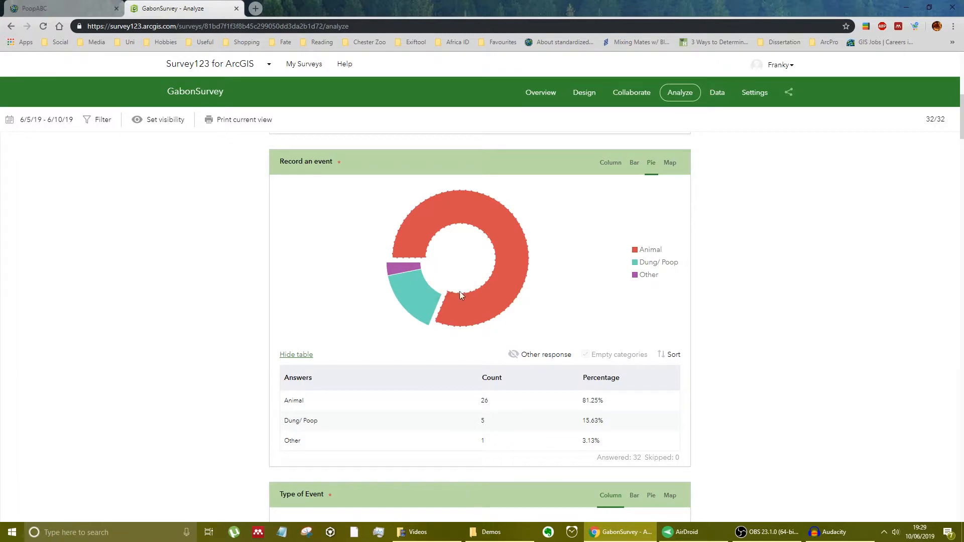
left_click(668, 166)
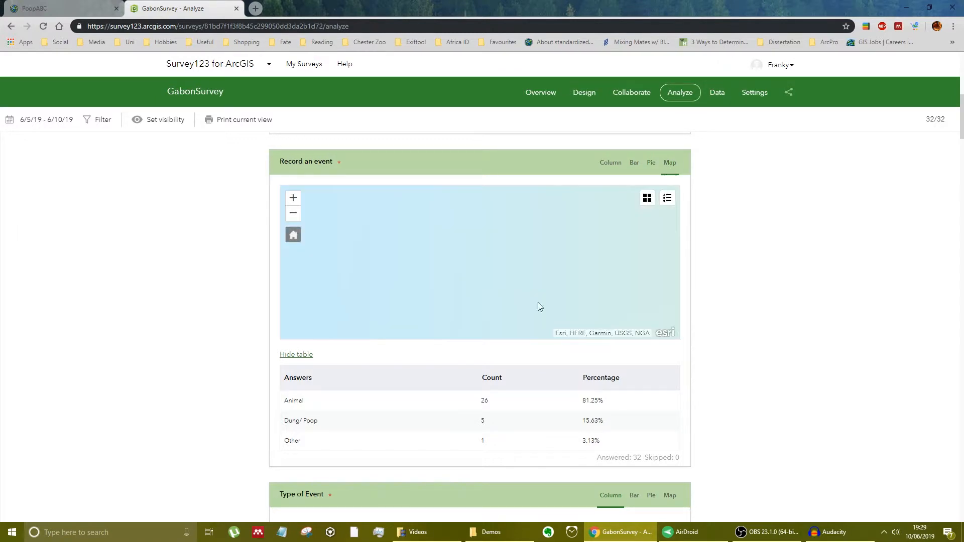
left_click(609, 168)
Step: Look through the analysis results from Type of Event through Quantity to the Animal Photograph gallery
scroll(722, 316, "down", 1)
scroll(713, 296, "down", 5)
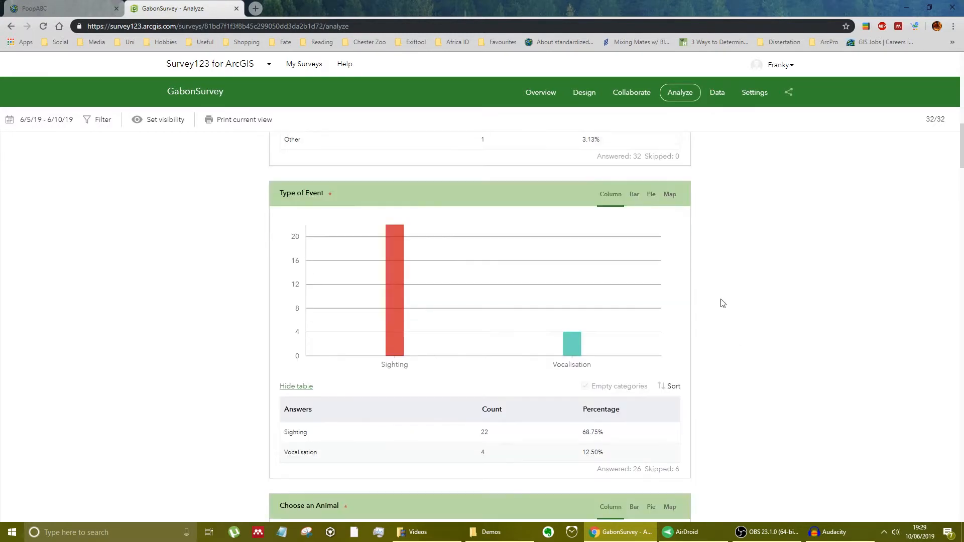
scroll(419, 283, "down", 5)
scroll(419, 283, "down", 14)
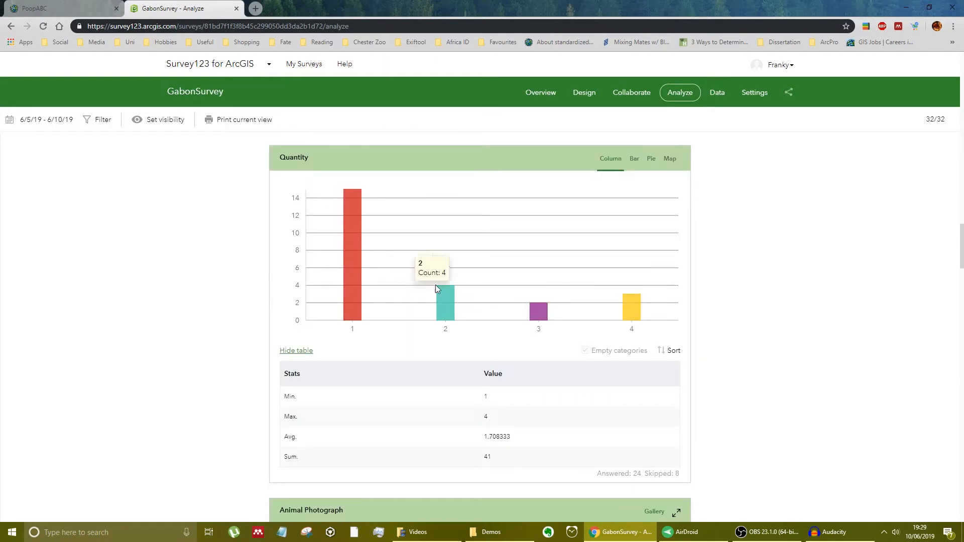
scroll(438, 284, "down", 4)
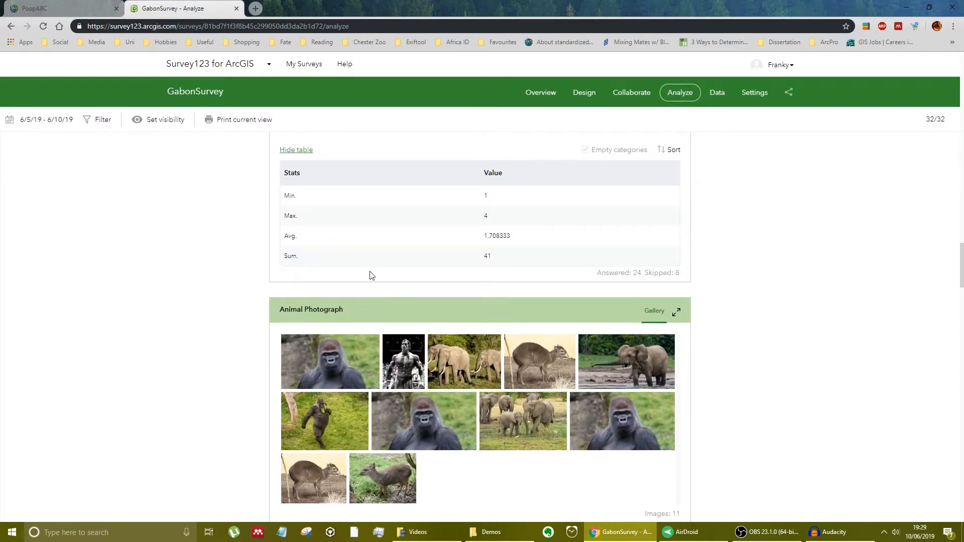
scroll(369, 315, "down", 2)
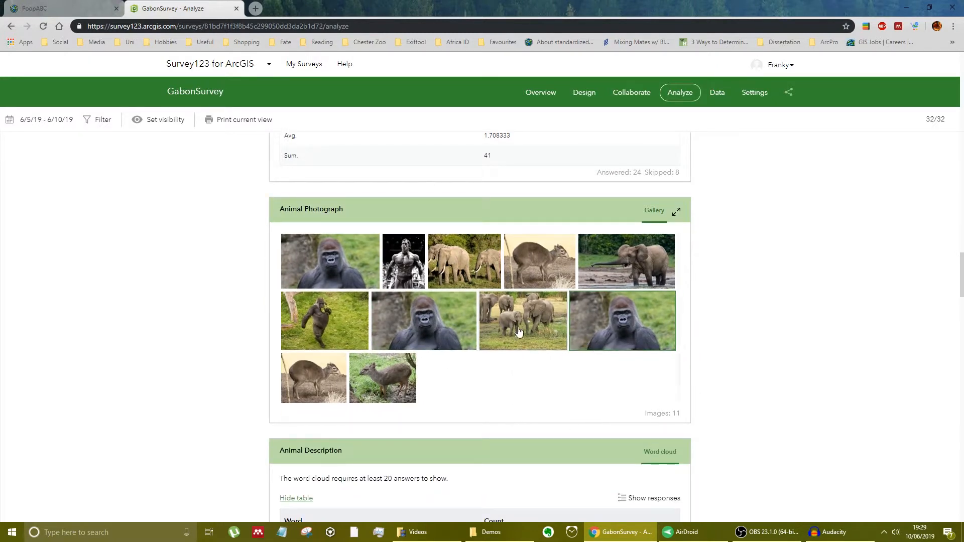
Step: Review the Quantity chart and photo gallery again, and examine the Animal Description and Choose a Dung Type results
scroll(725, 440, "up", 2)
scroll(725, 440, "up", 4)
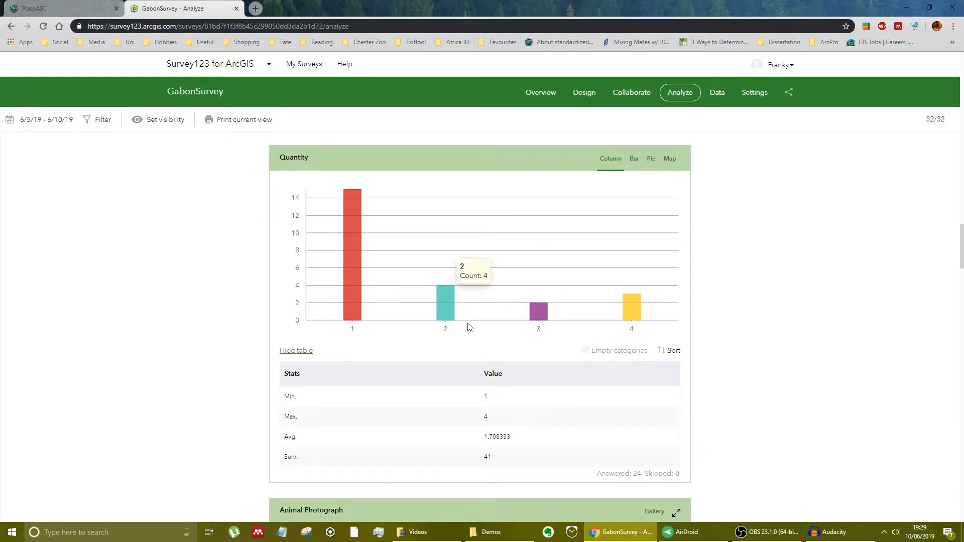
scroll(530, 457, "down", 6)
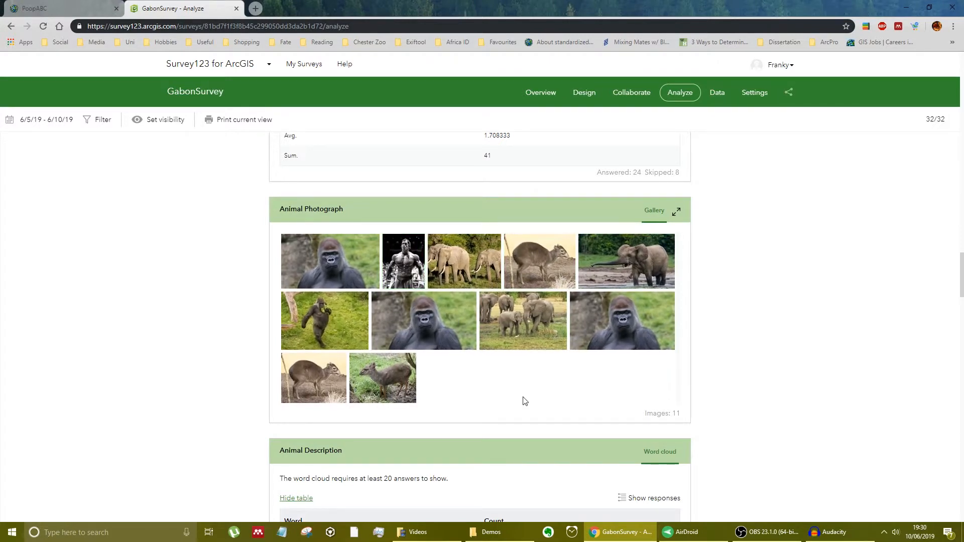
scroll(531, 404, "down", 5)
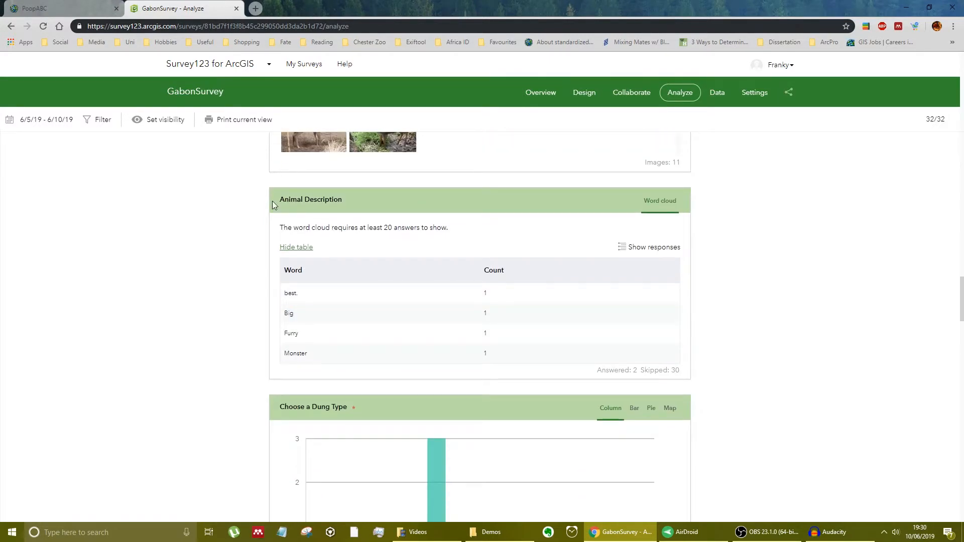
scroll(323, 207, "down", 4)
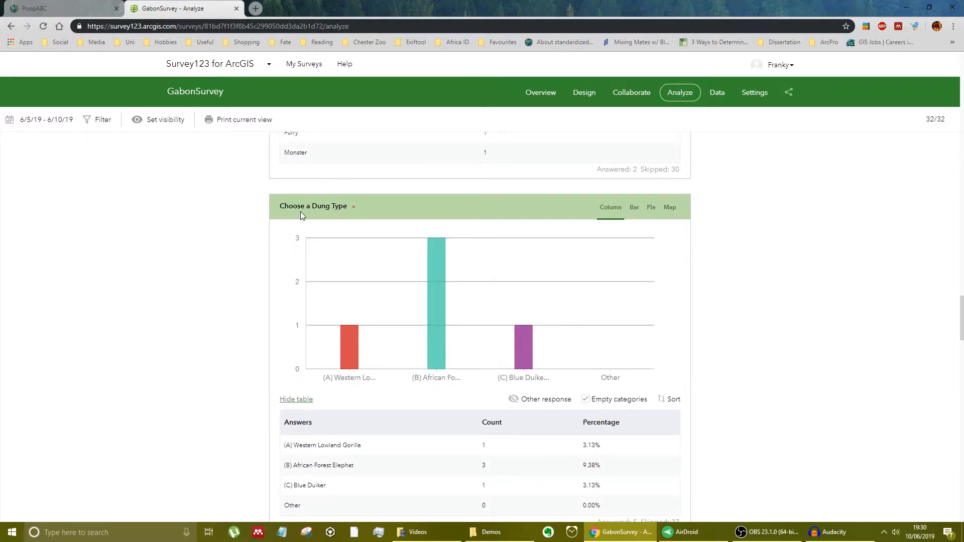
Step: Look through the analysis results from Dung Assuredness through Age of Dung, Dung Photograph and Dung Description to the 'Other' Photograph and Description
scroll(301, 210, "down", 8)
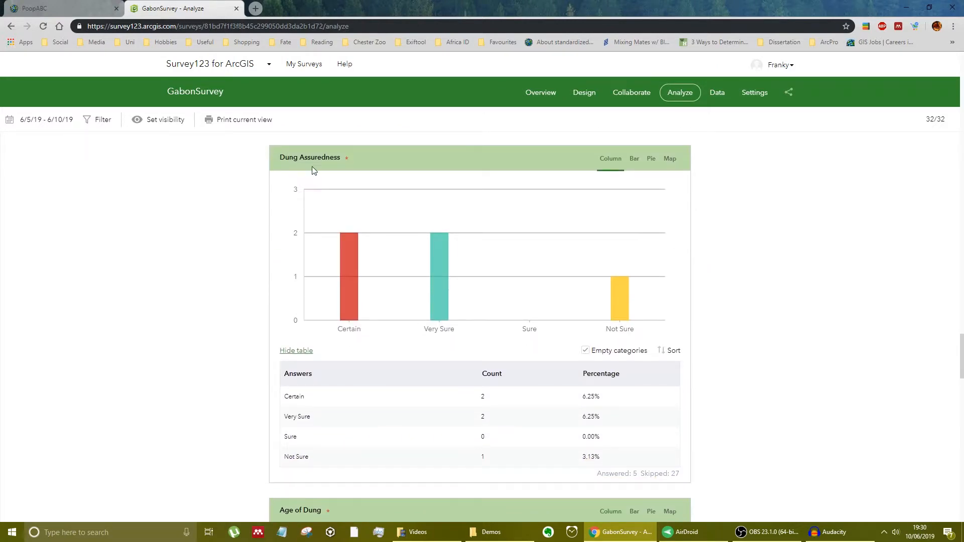
scroll(366, 178, "down", 12)
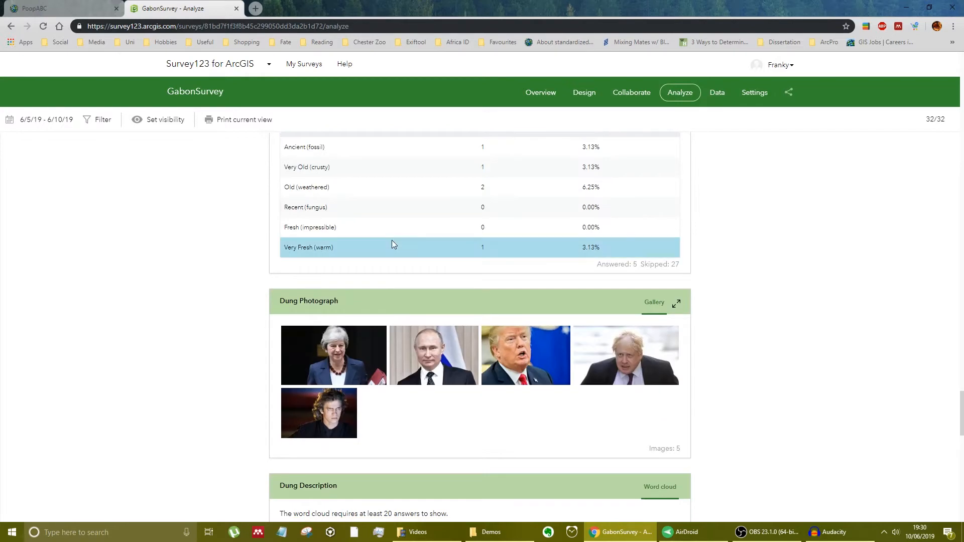
scroll(393, 245, "down", 2)
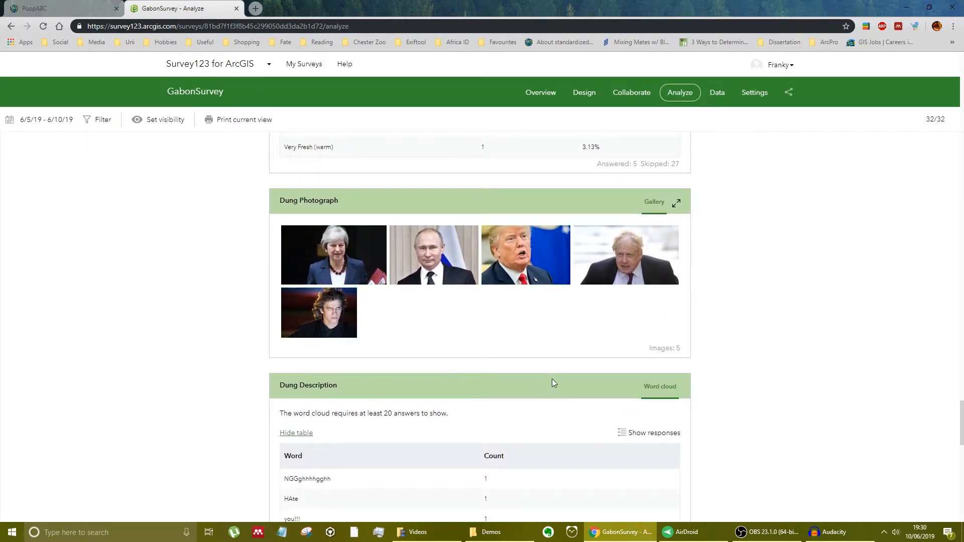
scroll(548, 381, "down", 6)
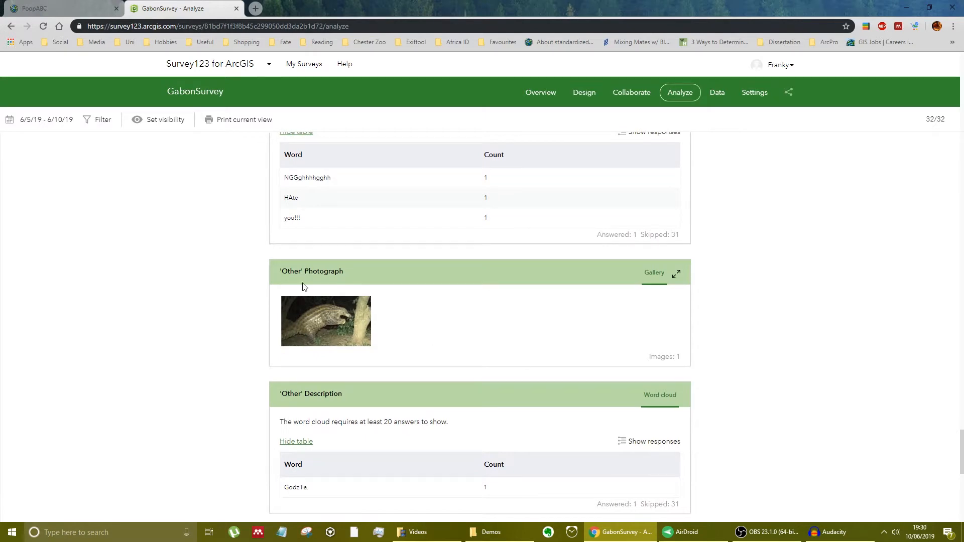
scroll(437, 307, "up", 2)
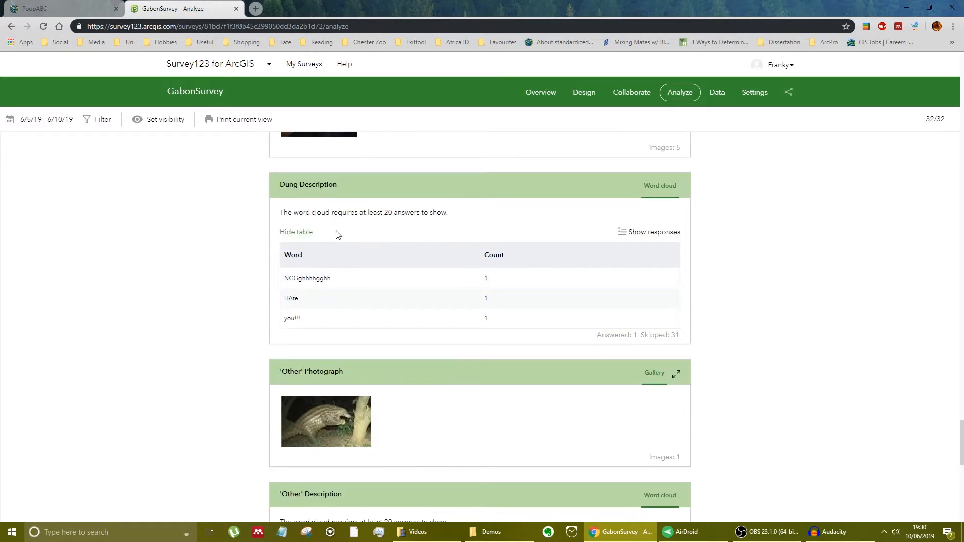
scroll(337, 235, "down", 4)
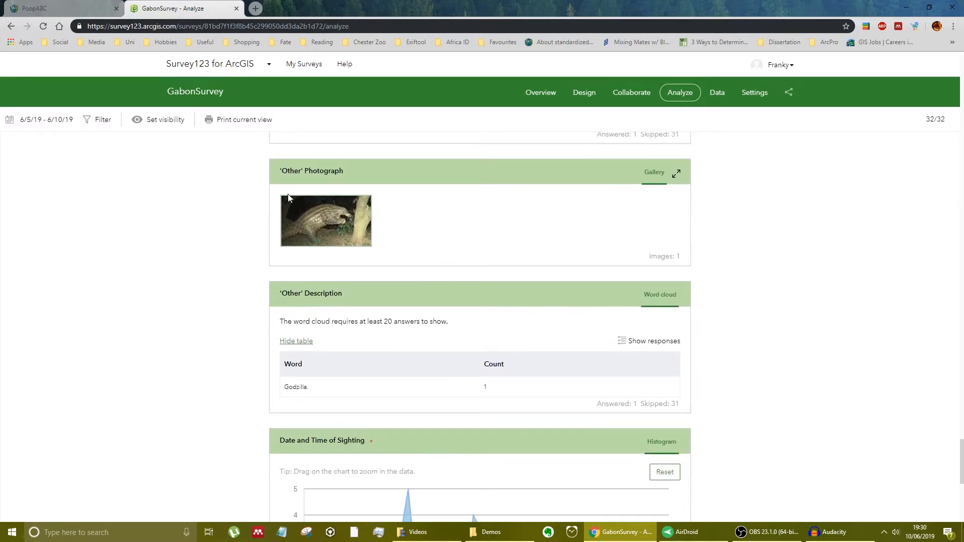
Step: Examine the Date and Time of Sighting histogram and its table, and return to the Name word cloud
scroll(456, 314, "down", 4)
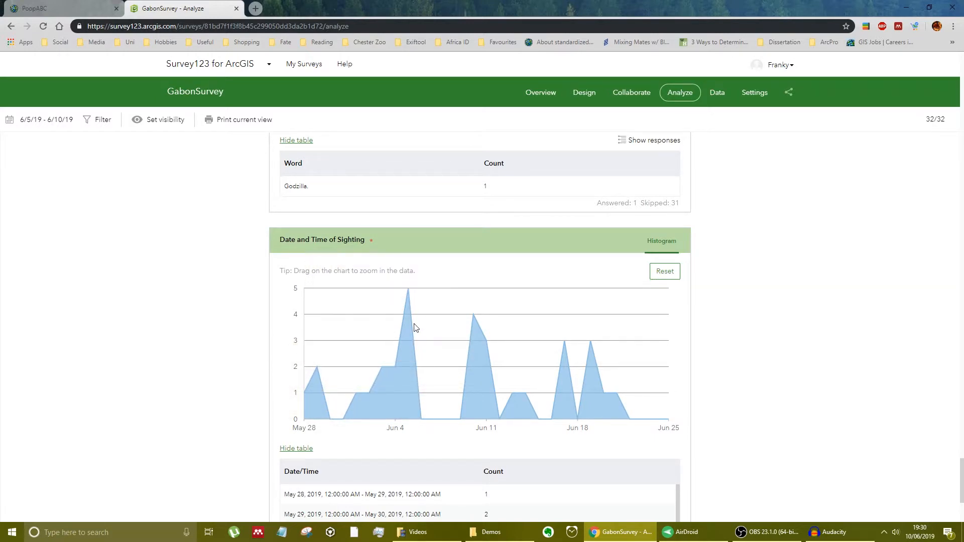
scroll(741, 414, "down", 4)
scroll(537, 393, "down", 3)
scroll(535, 392, "up", 3)
scroll(753, 392, "up", 4)
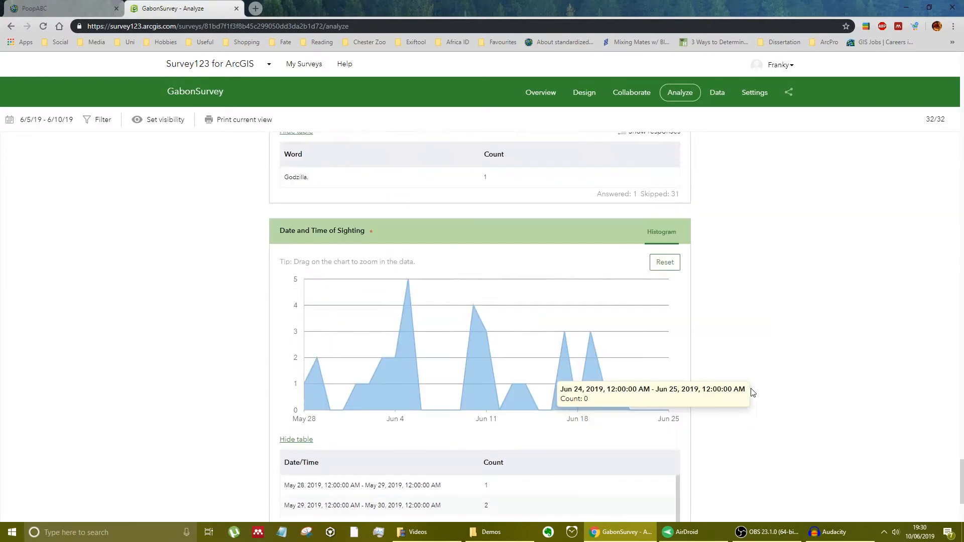
scroll(753, 393, "up", 2)
scroll(669, 340, "down", 2)
scroll(776, 407, "up", 3)
scroll(773, 390, "up", 15)
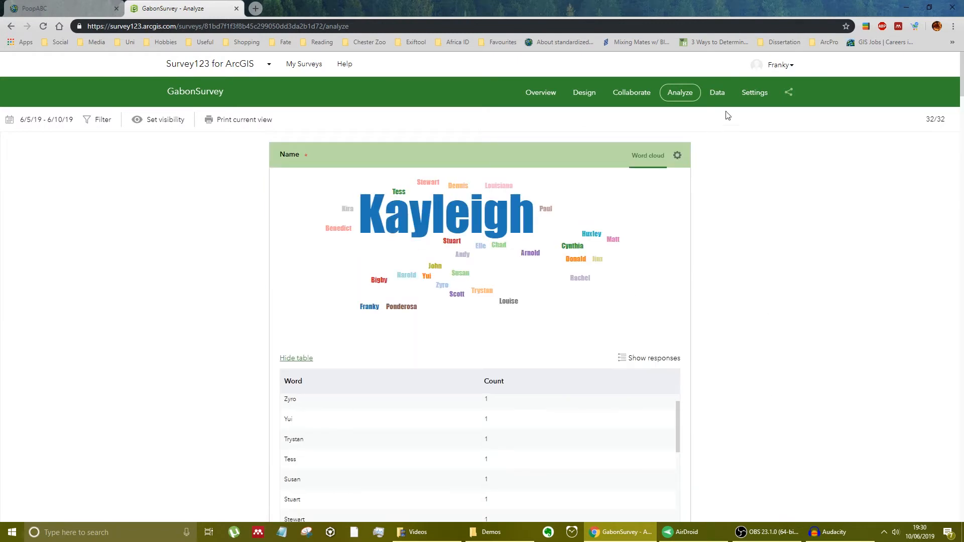
Step: Open the survey's data page, enlarge the map and the response table in turn, and look through the submitted records
left_click(716, 92)
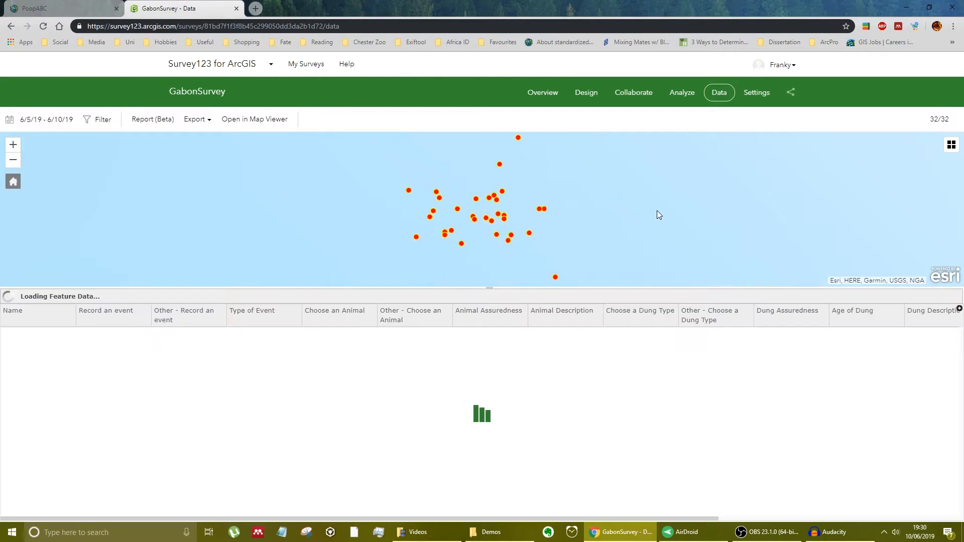
left_click_drag(482, 288, 486, 392)
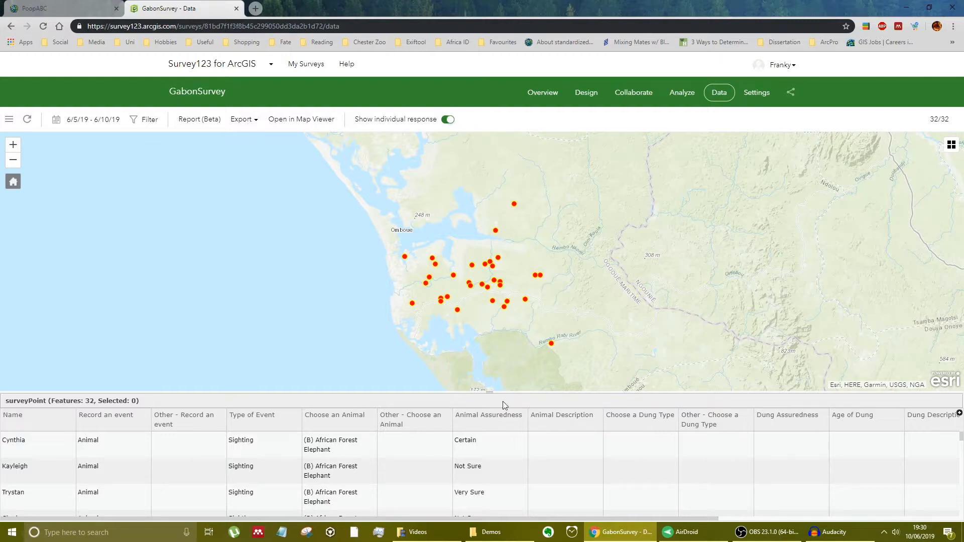
left_click_drag(490, 392, 472, 264)
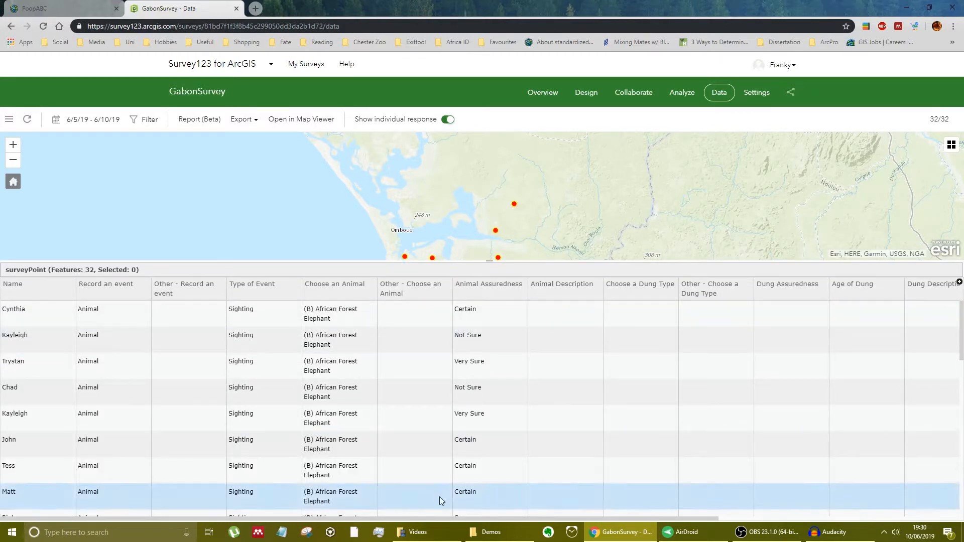
left_click_drag(423, 520, 418, 477)
scroll(388, 369, "down", 10)
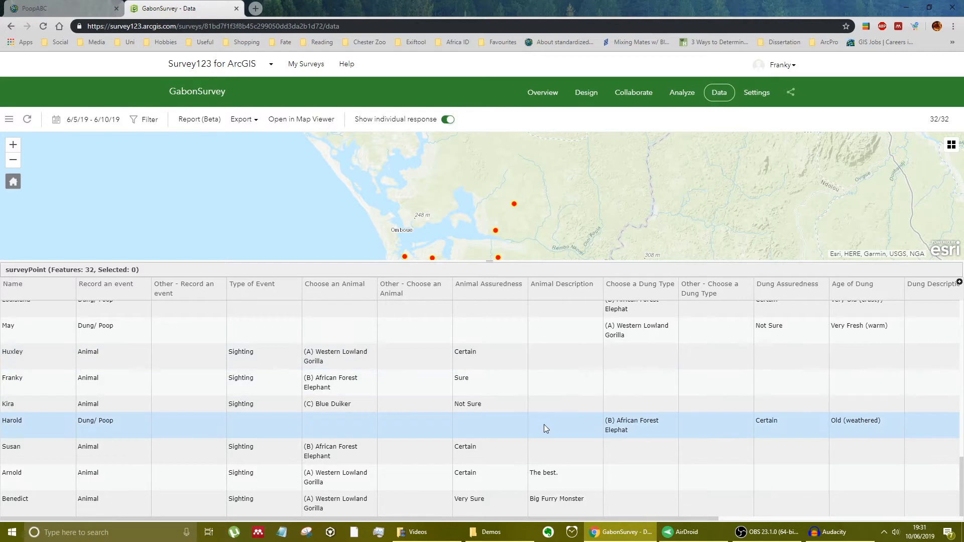
scroll(532, 417, "up", 10)
left_click_drag(486, 521, 141, 279)
left_click(237, 273)
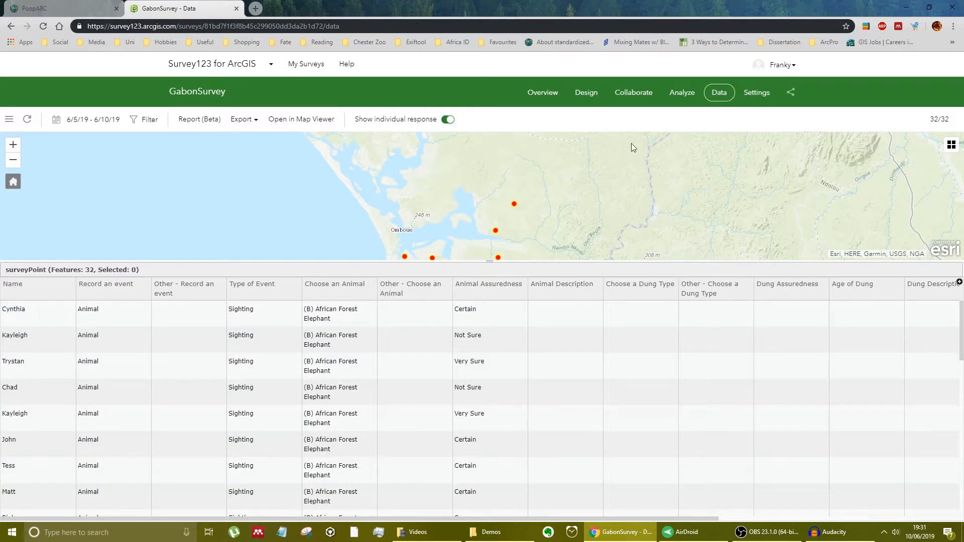
Step: Open the survey's settings and look at the Webhooks and Version pages
left_click(758, 96)
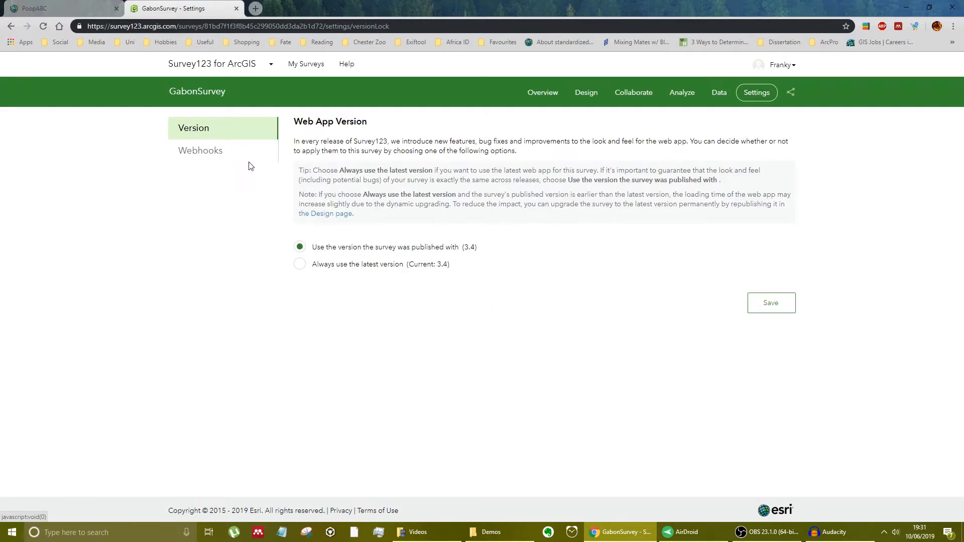
left_click(205, 154)
left_click(230, 133)
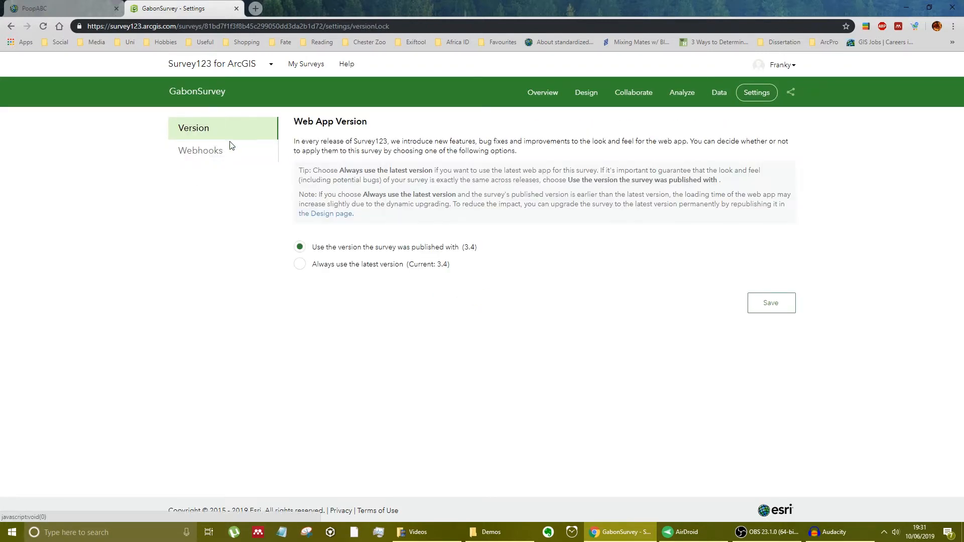
Step: Return to the survey's data page, enlarge the map area and look at the available export formats
left_click(722, 95)
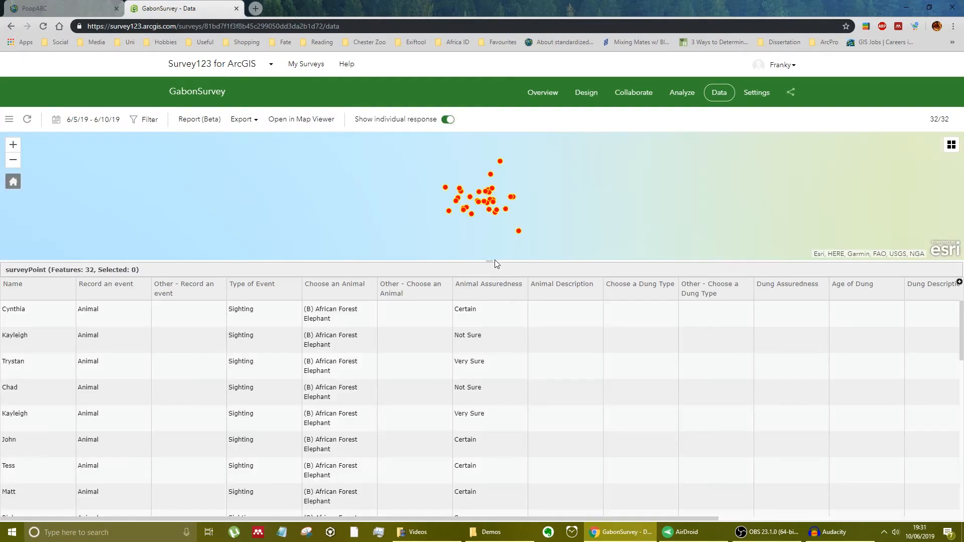
left_click_drag(495, 263, 528, 409)
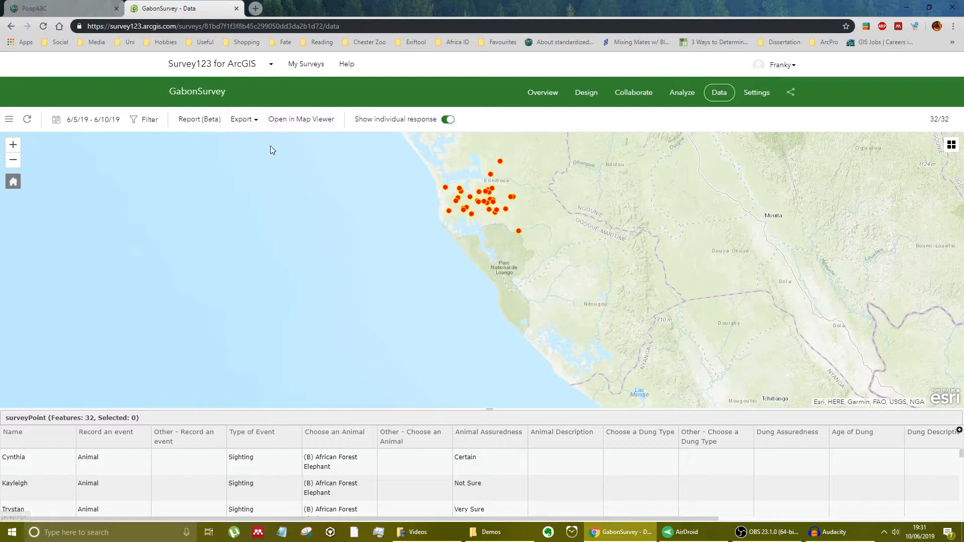
left_click(255, 128)
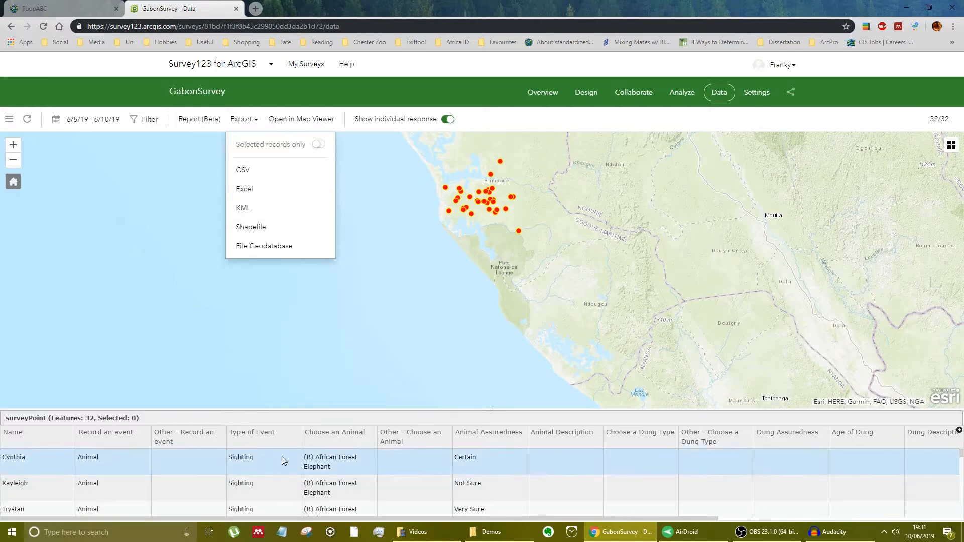
left_click_drag(504, 411, 452, 443)
Step: Examine the survey points up close on the map, and check the embedded Map Viewer and the filter options, closing both
left_click_drag(450, 227, 459, 306)
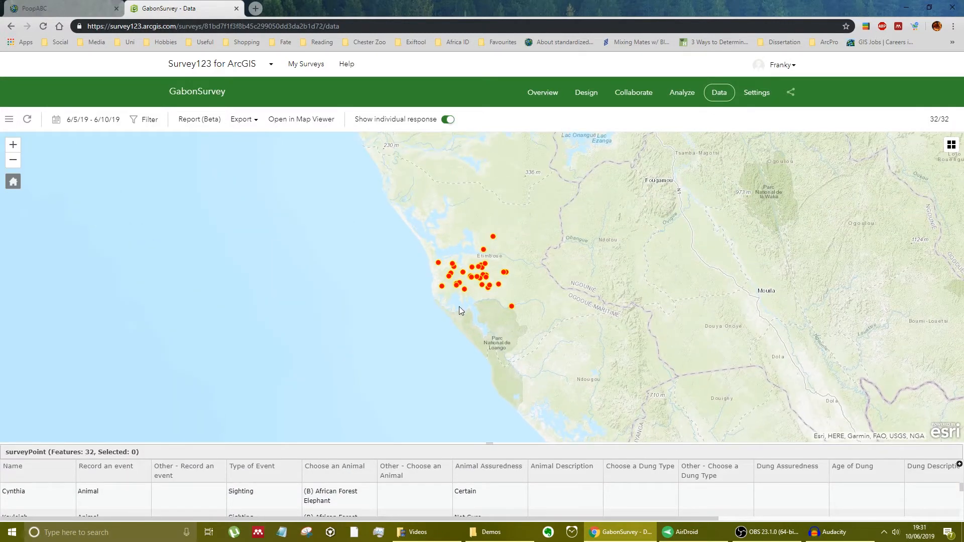
scroll(457, 303, "up", 3)
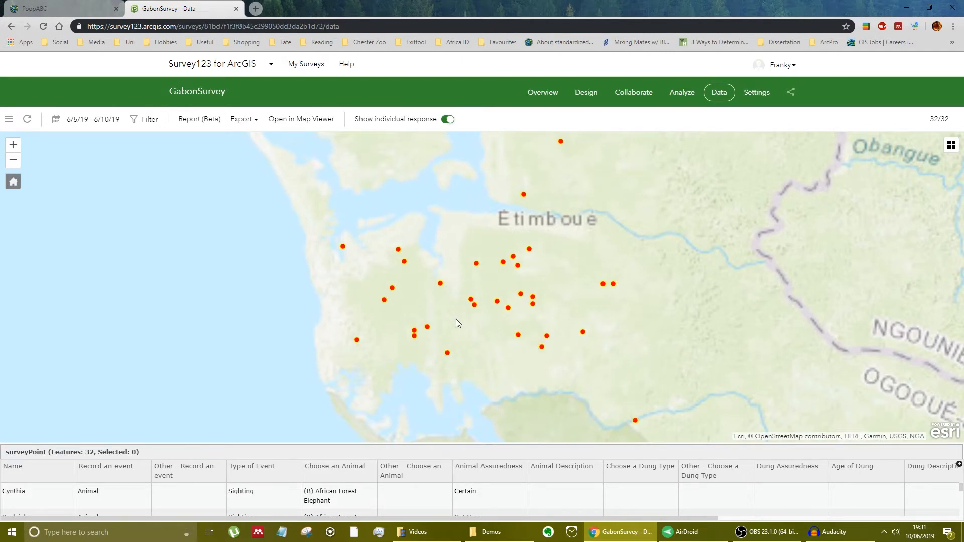
left_click(295, 126)
left_click(904, 80)
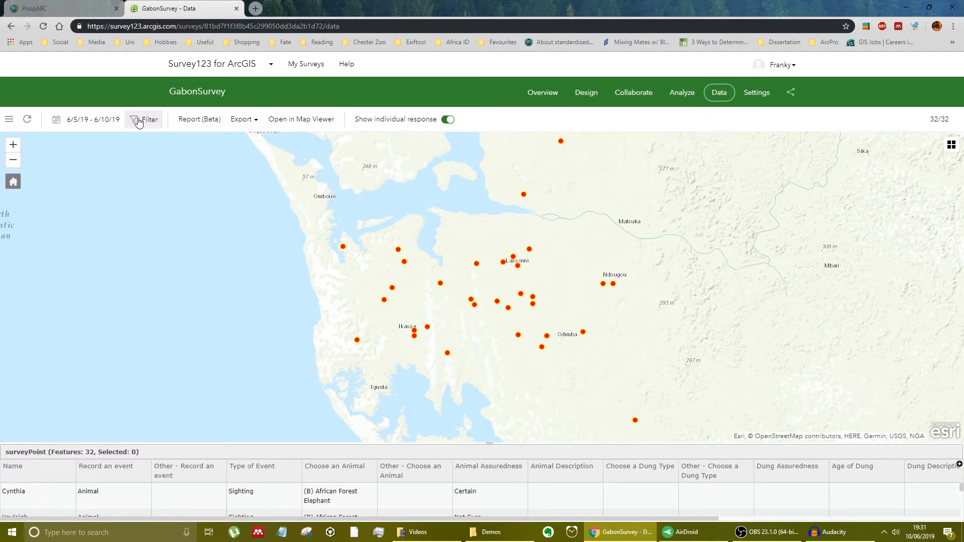
left_click(139, 123)
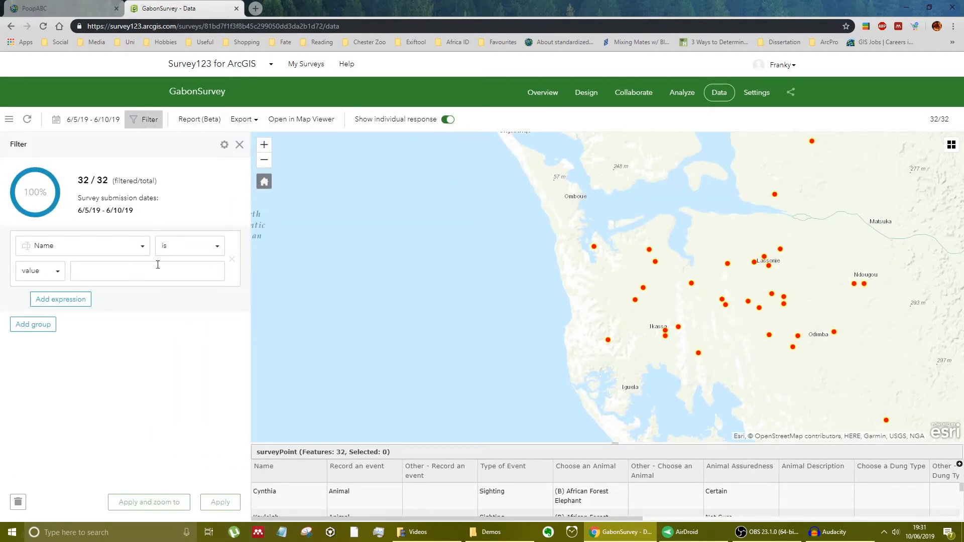
left_click(239, 144)
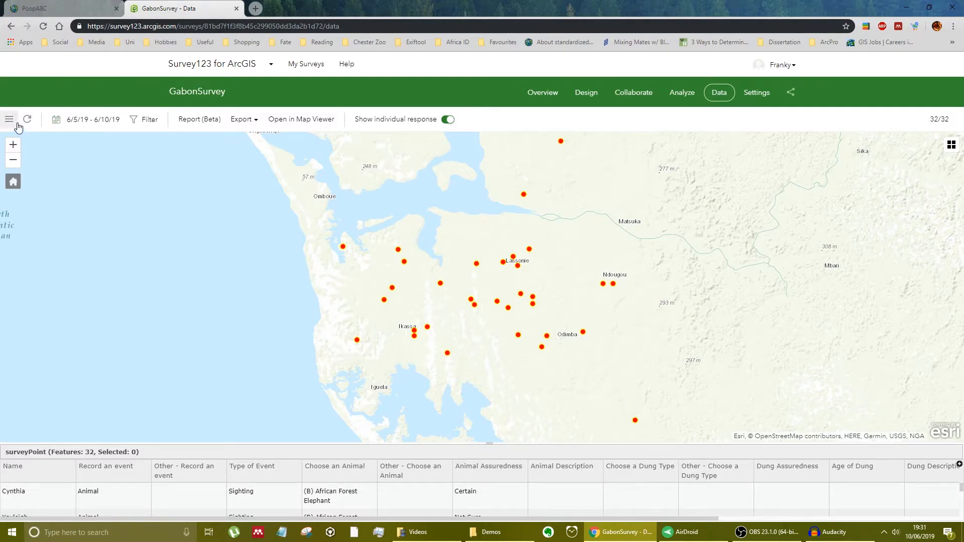
Step: Open the survey data in Map Viewer and launch that map in its own browser tab
left_click(310, 127)
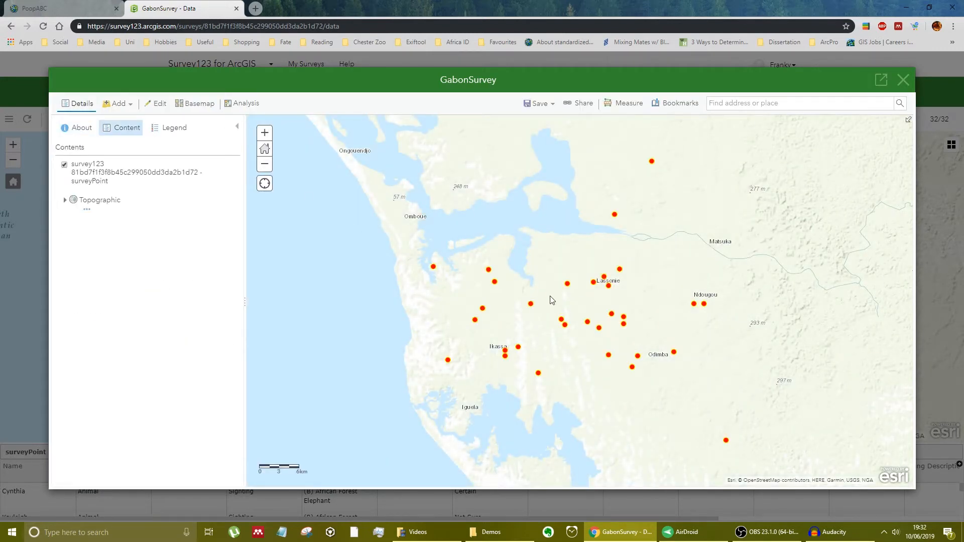
scroll(595, 316, "down", 1)
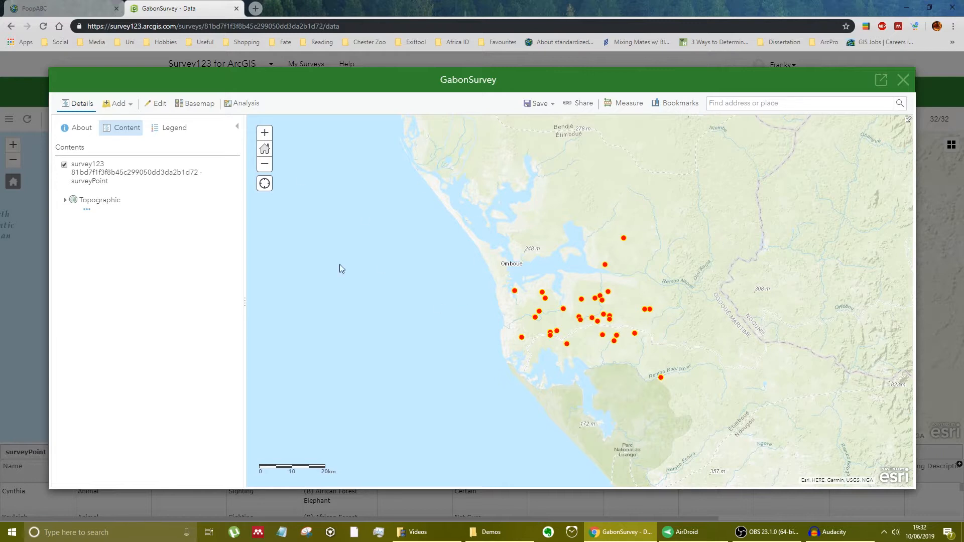
left_click(884, 80)
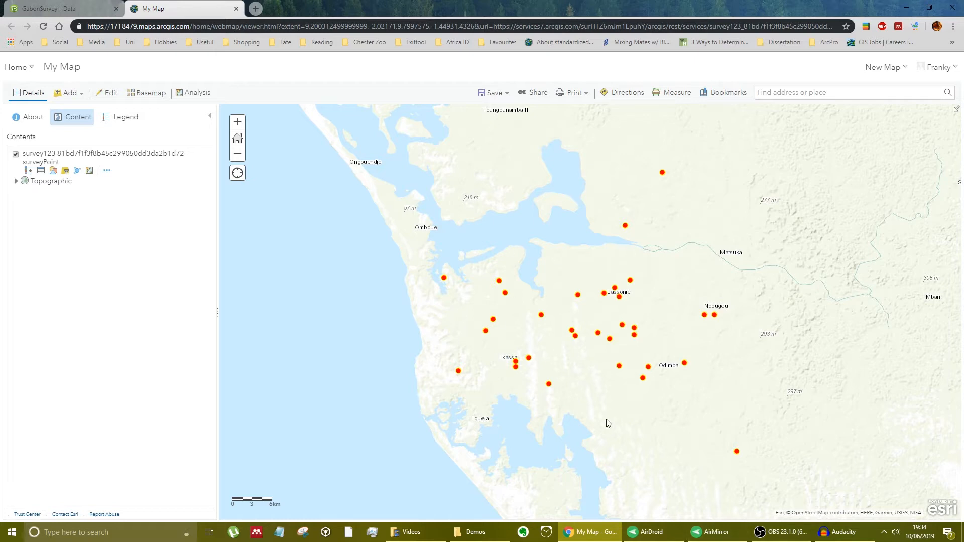
Step: Switch to the AirMirror window to view GabonSurvey on the mirrored phone, and close the window
mouse_move(732, 539)
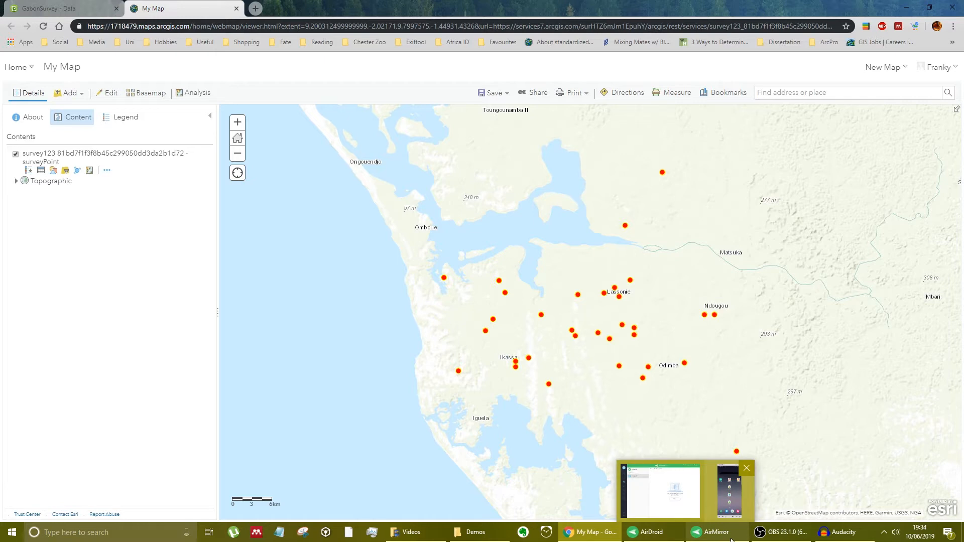
left_click(729, 490)
left_click_drag(576, 112, 469, 92)
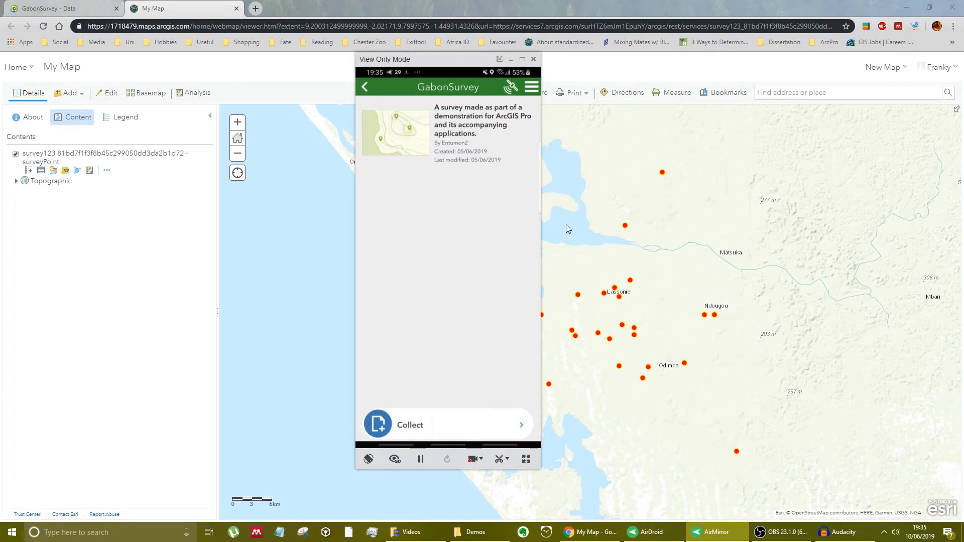
left_click(534, 59)
left_click(492, 295)
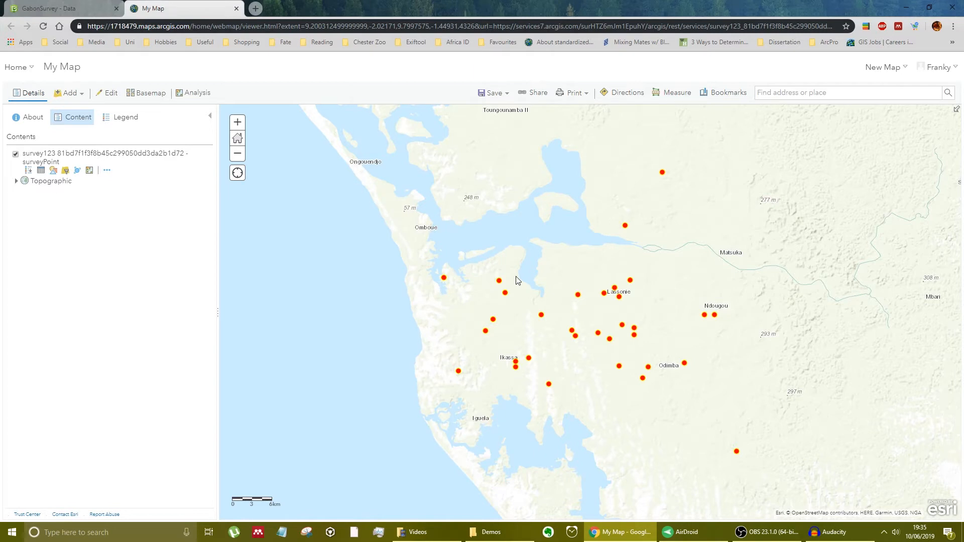
Step: Show the surveyPoint layer's attribute table, enlarge it to look through the records, and close it
left_click_drag(639, 358, 578, 357)
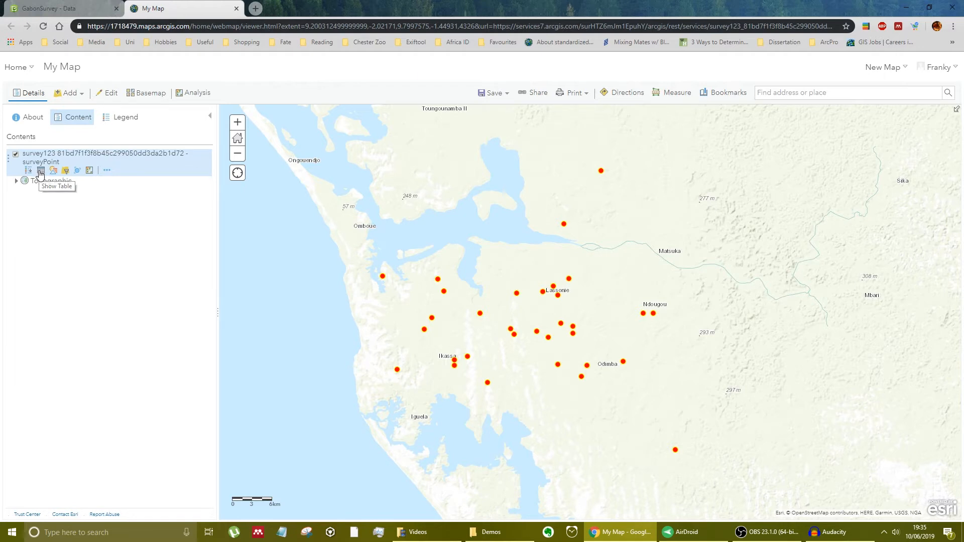
left_click(40, 171)
left_click_drag(658, 425, 652, 271)
scroll(559, 430, "down", 5)
scroll(543, 467, "up", 3)
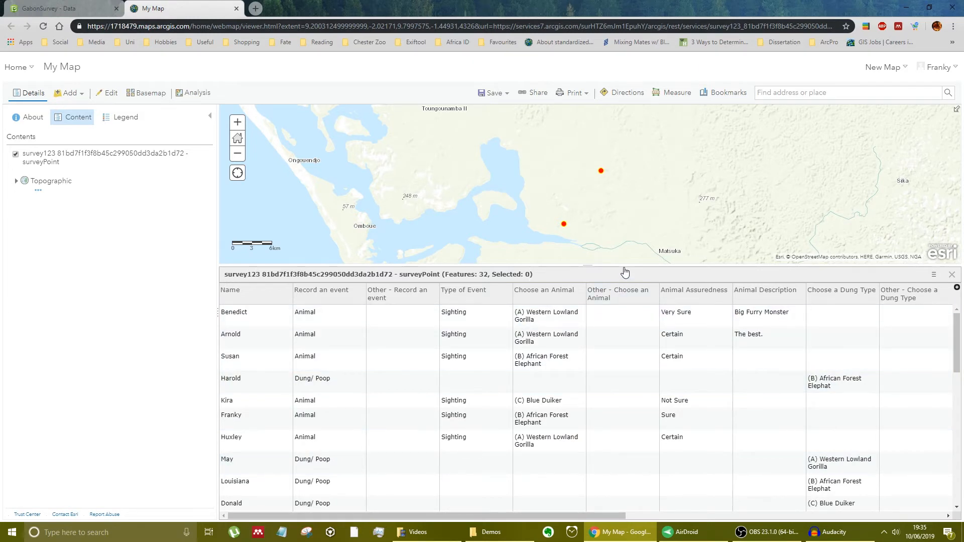
left_click_drag(624, 265, 623, 402)
left_click(951, 409)
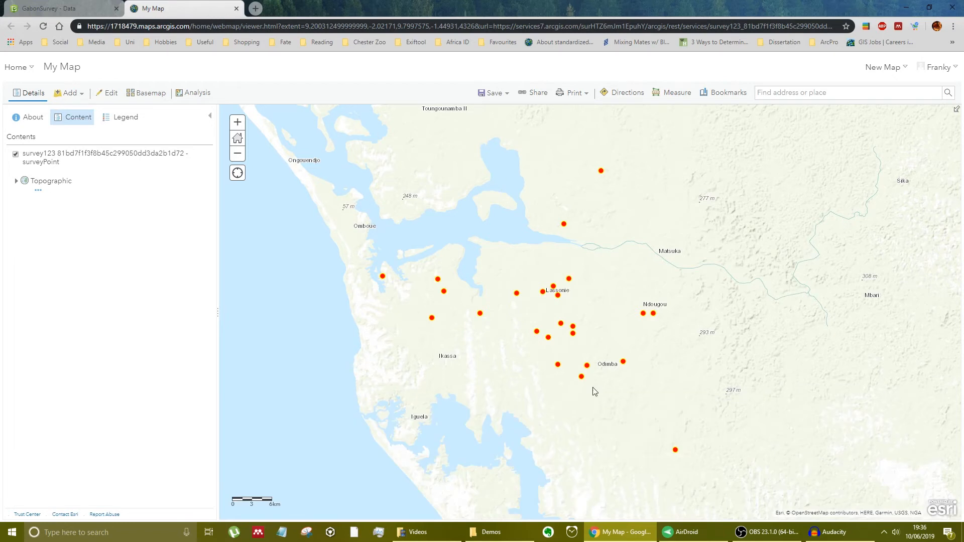
Step: Go from the map to the ArcGIS Online content page and open the Africa folder
left_click(20, 68)
left_click(48, 167)
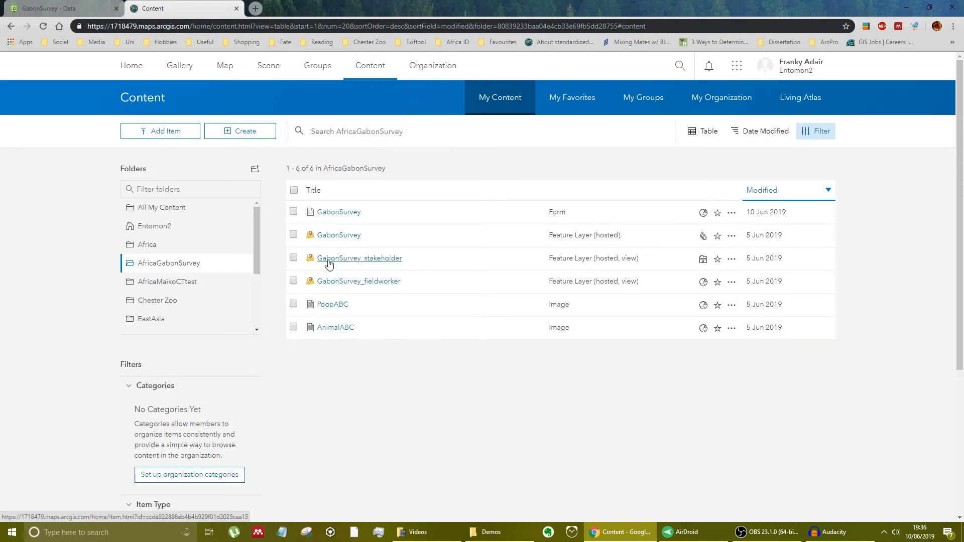
left_click(163, 245)
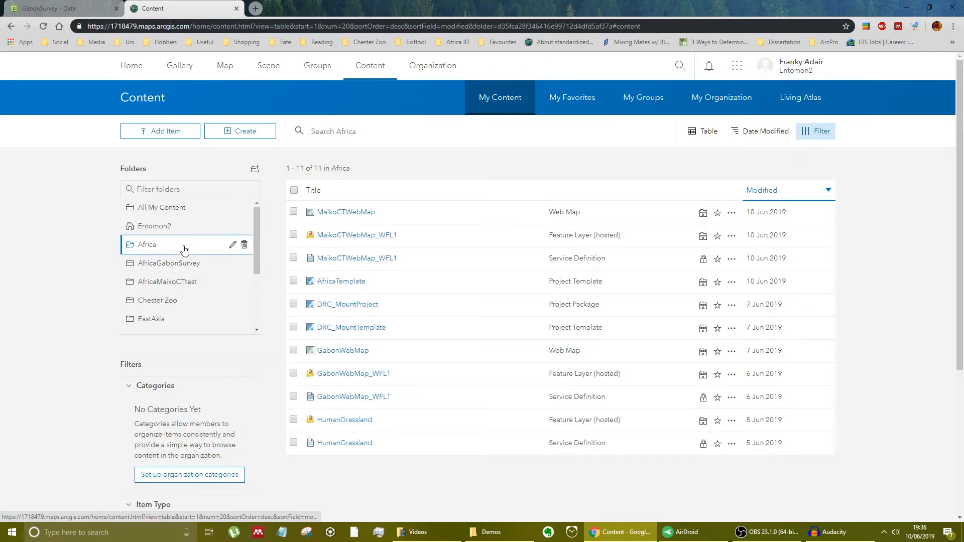
Step: Open GabonWebMap from the Africa folder in Map Viewer and look over the mapped survey area
left_click(335, 356)
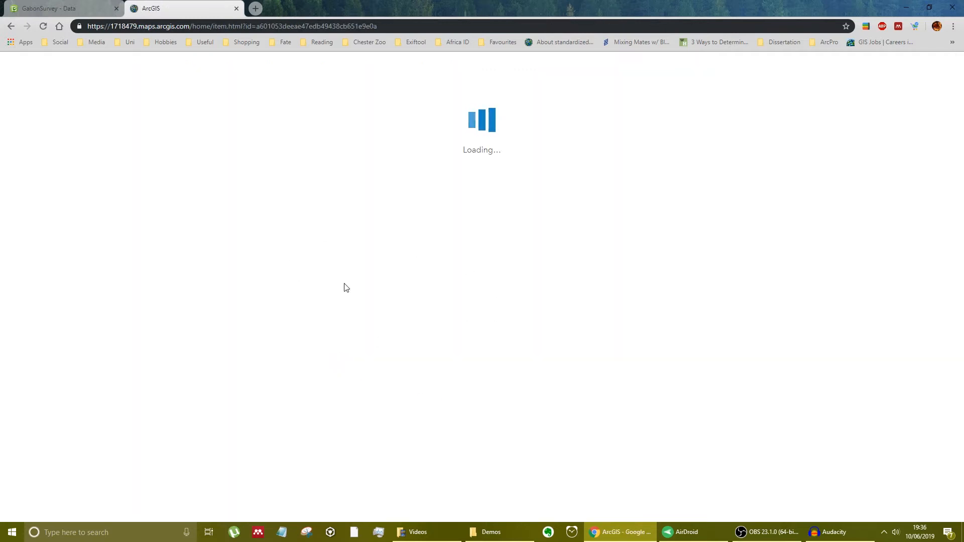
left_click(685, 141)
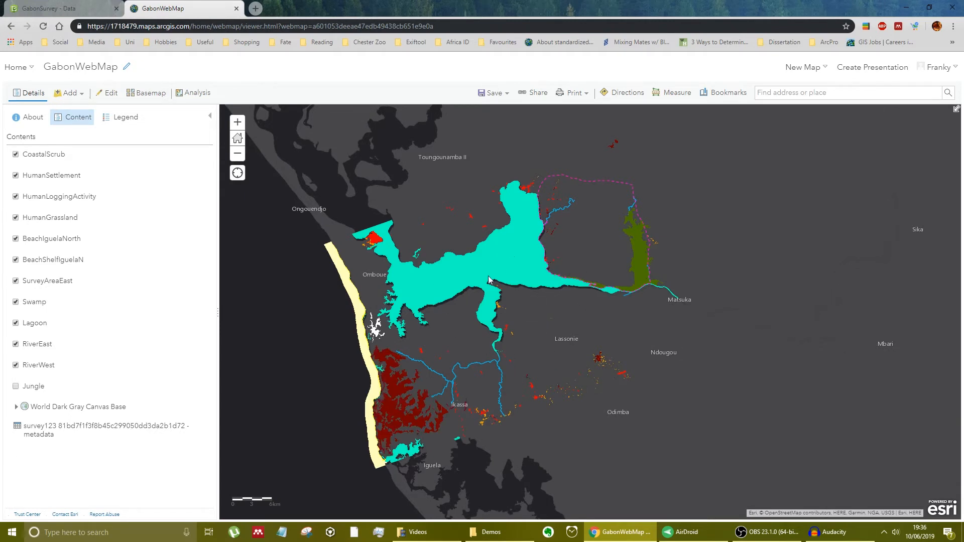
scroll(543, 313, "down", 4)
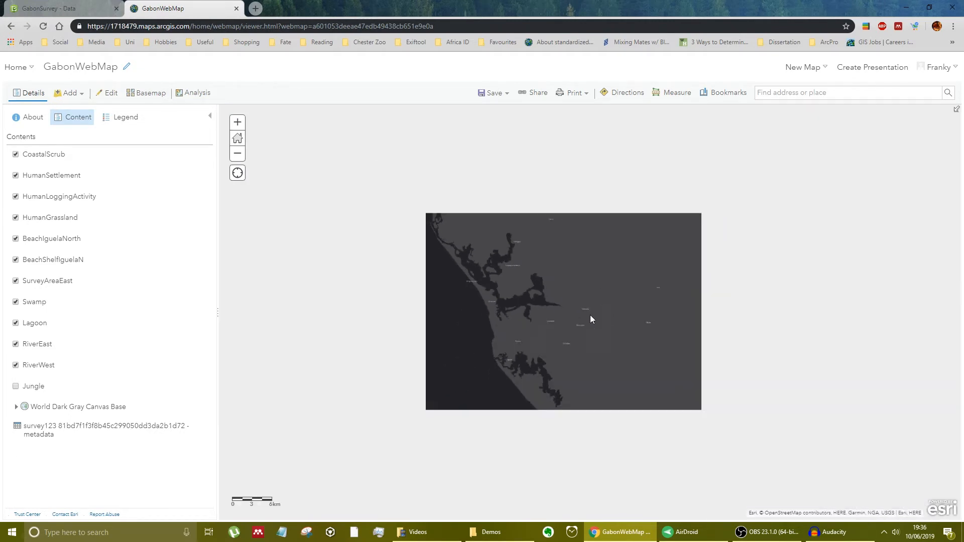
left_click_drag(672, 285, 607, 278)
scroll(505, 309, "up", 1)
scroll(505, 312, "up", 3)
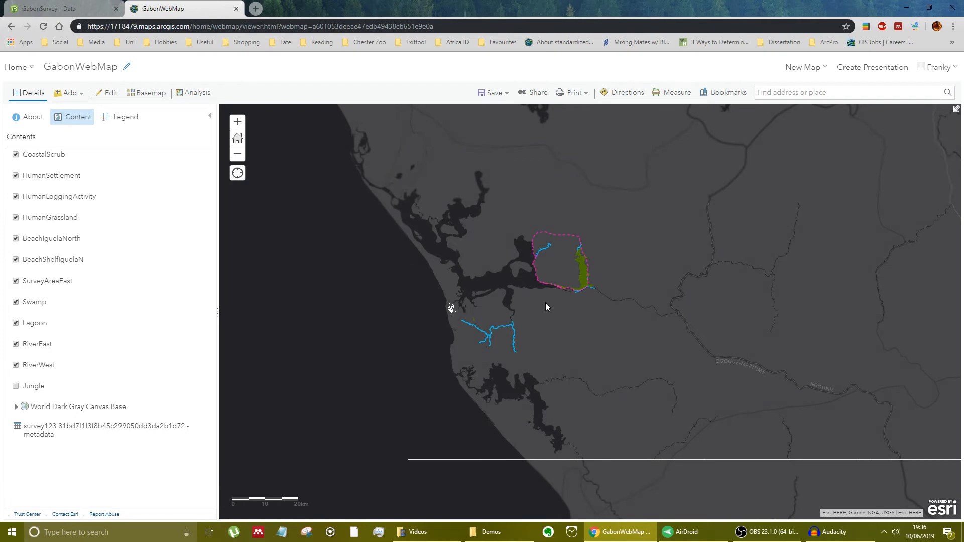
scroll(542, 332, "up", 1)
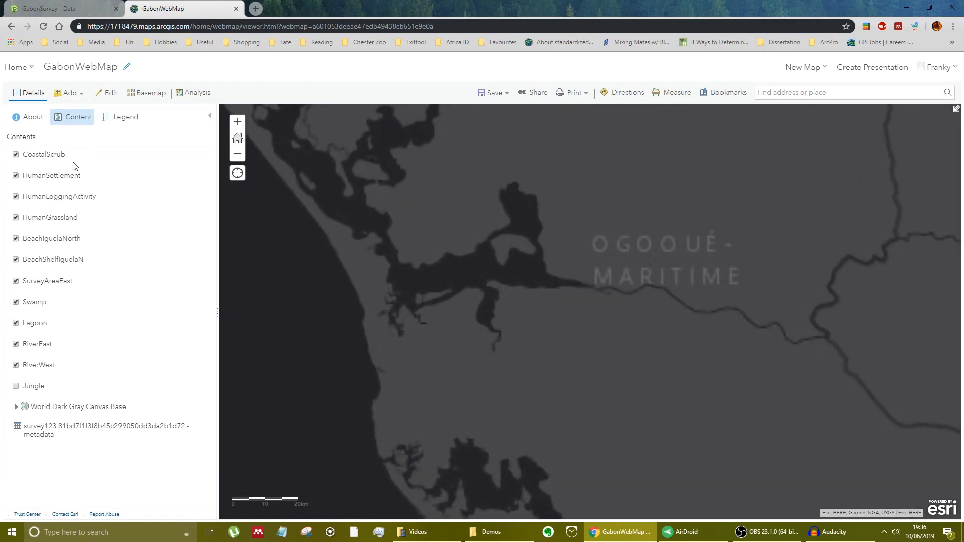
Step: Search My Content for layers, add the GabonSurvey layer to the map, and return to the map contents
left_click(80, 93)
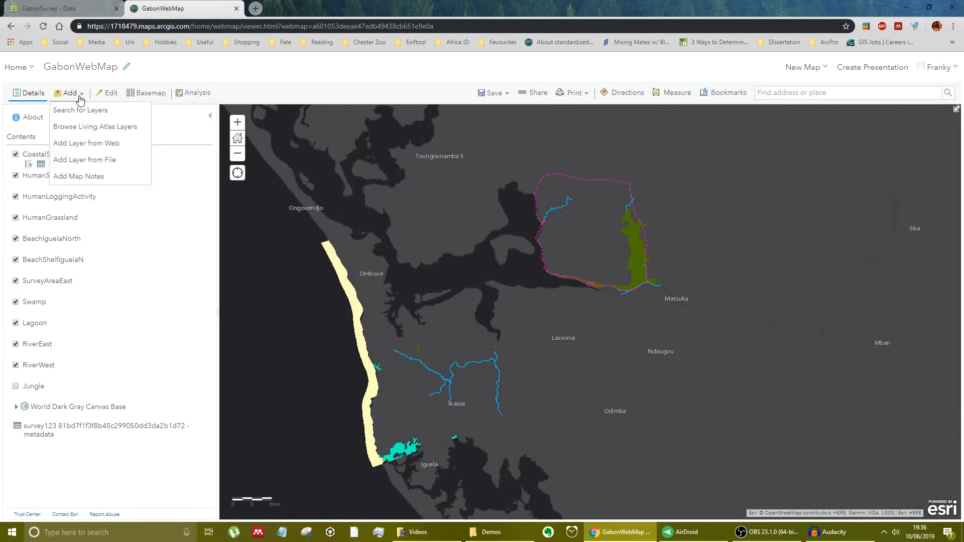
left_click(72, 108)
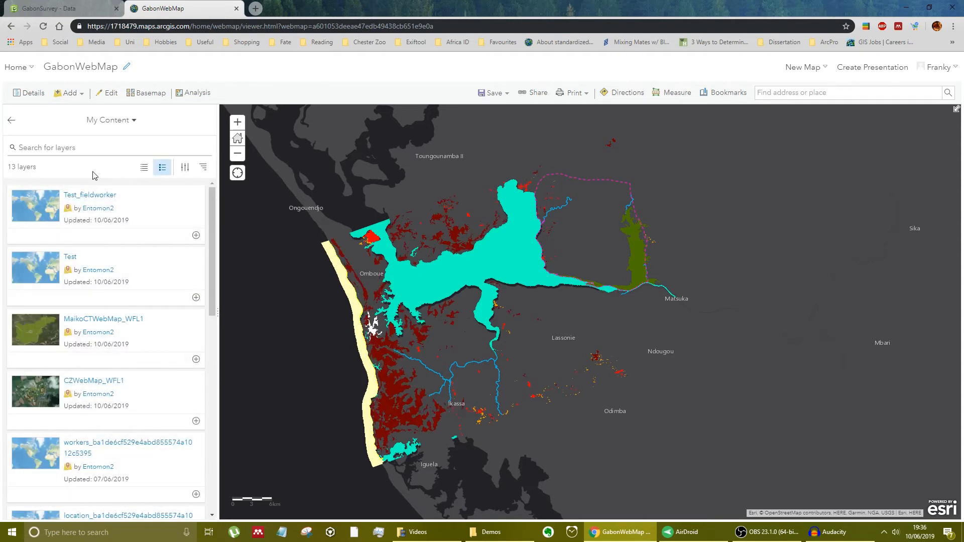
left_click(130, 121)
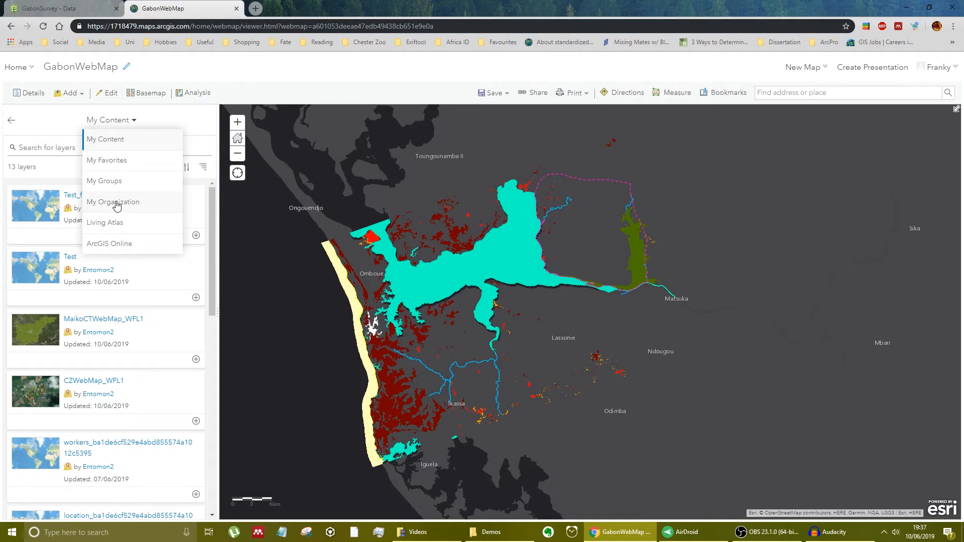
left_click(131, 141)
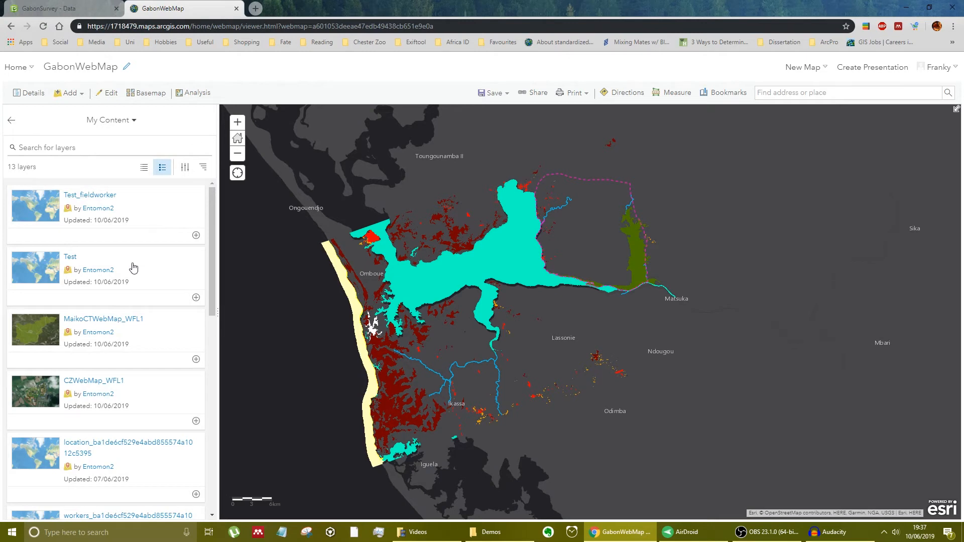
scroll(124, 265, "down", 5)
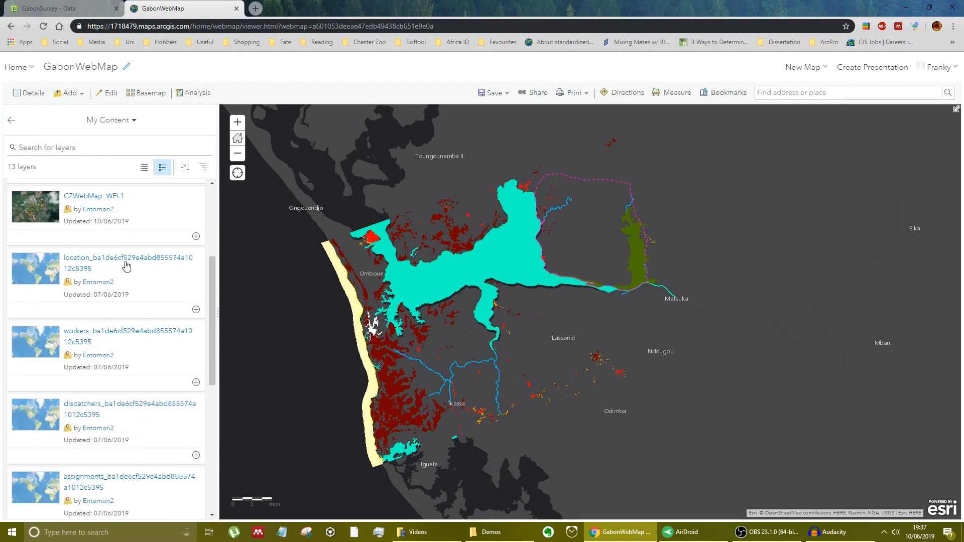
scroll(125, 270, "down", 4)
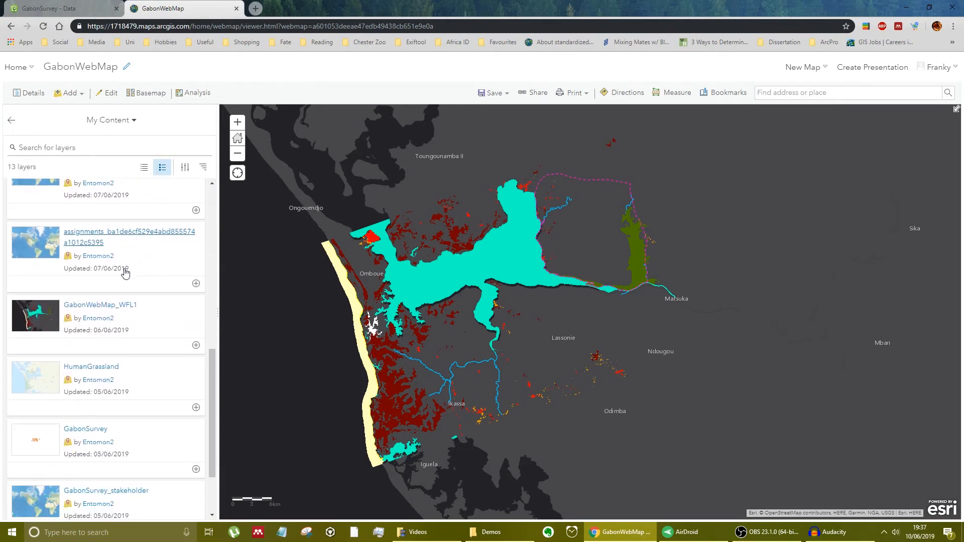
scroll(145, 318, "down", 1)
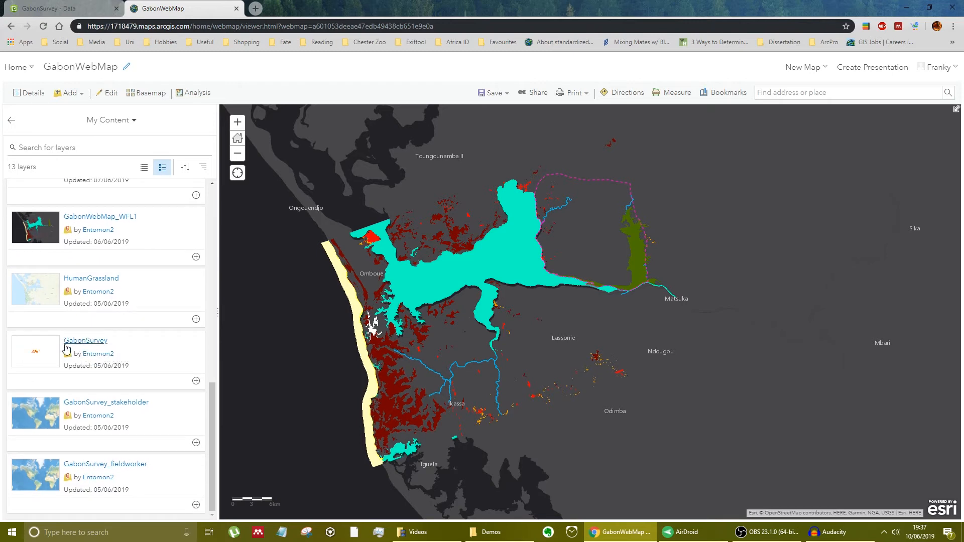
left_click(196, 381)
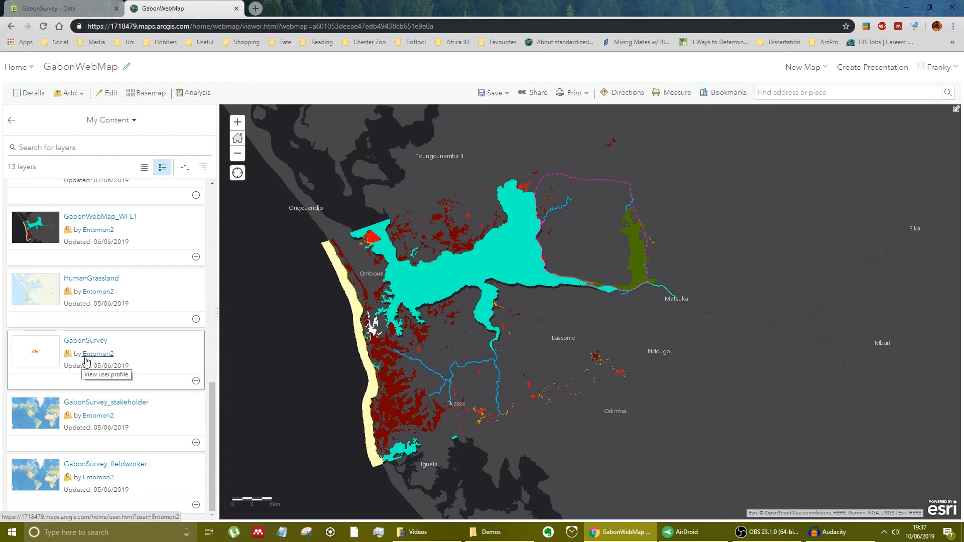
left_click(11, 122)
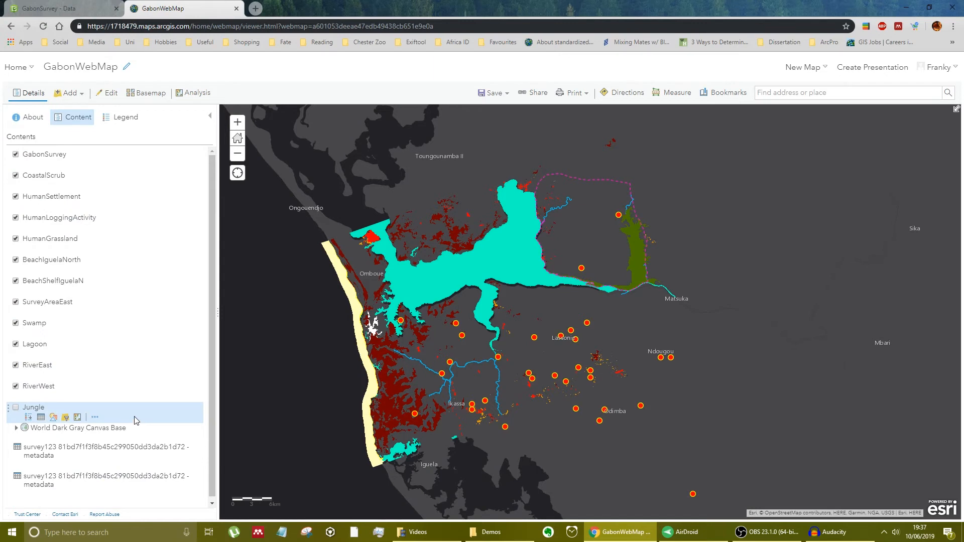
Step: Show the GabonSurvey layer's attribute table, look through its records, and shrink the table to reveal more of the map
mouse_move(71, 396)
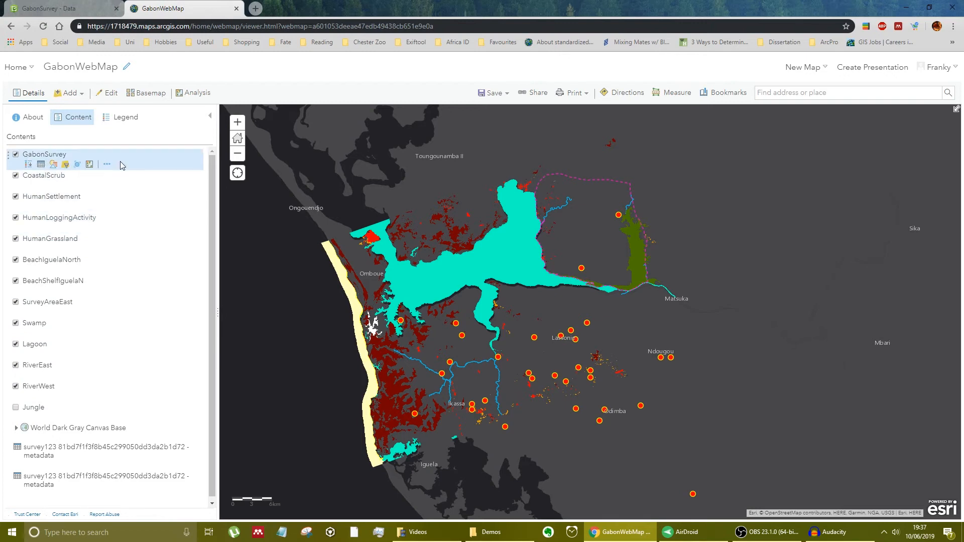
left_click(40, 164)
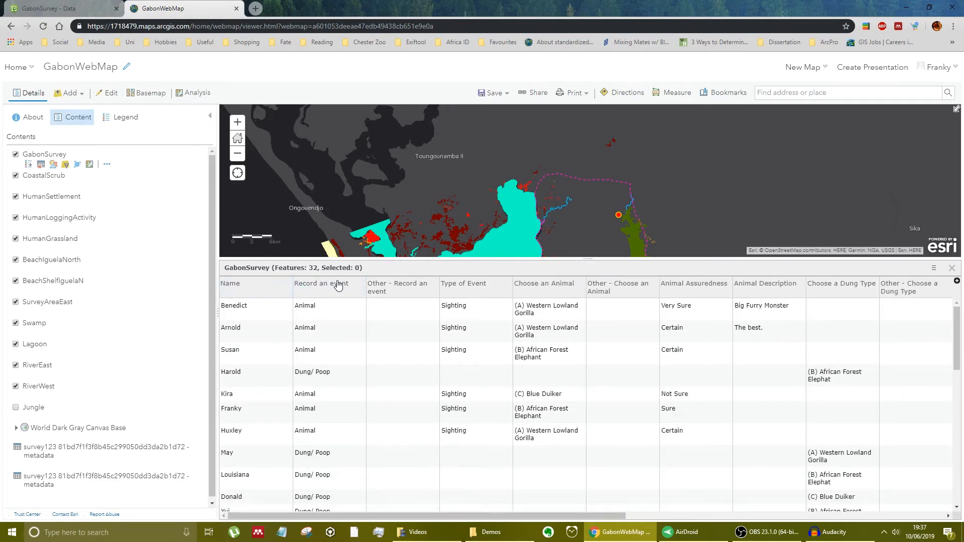
scroll(595, 356, "down", 2)
scroll(595, 356, "down", 6)
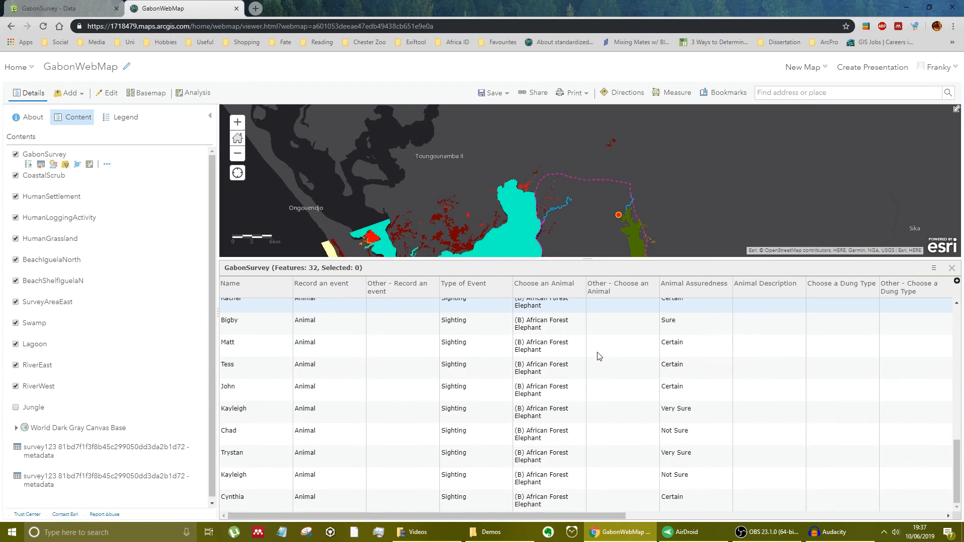
scroll(550, 432, "up", 8)
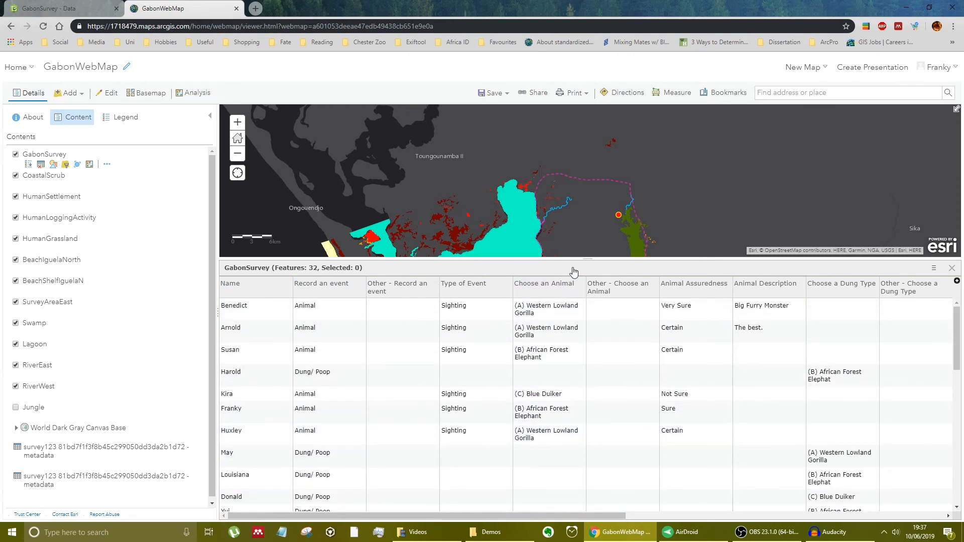
left_click_drag(575, 258, 559, 442)
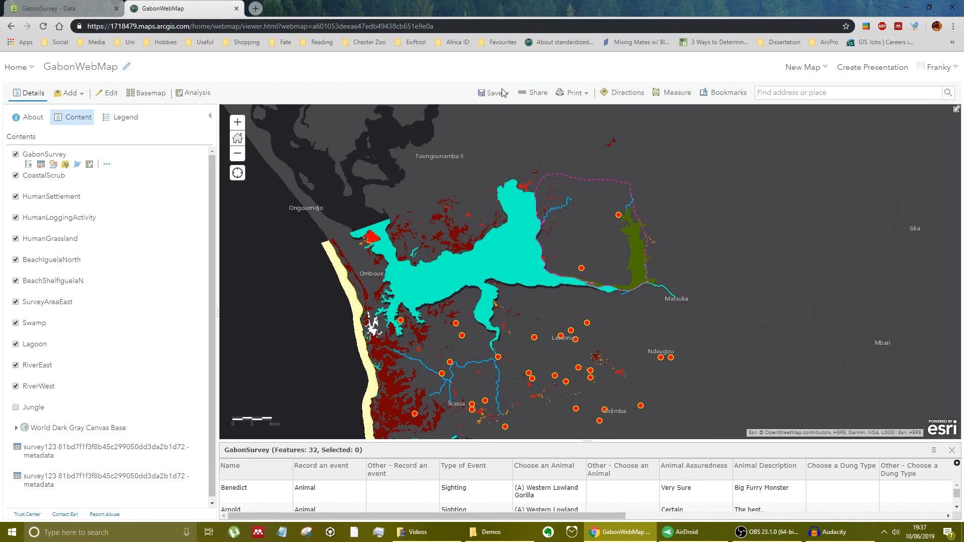
Step: Save the web map and update the sharing of the GabonSurvey layer to match it
left_click(504, 103)
left_click(494, 112)
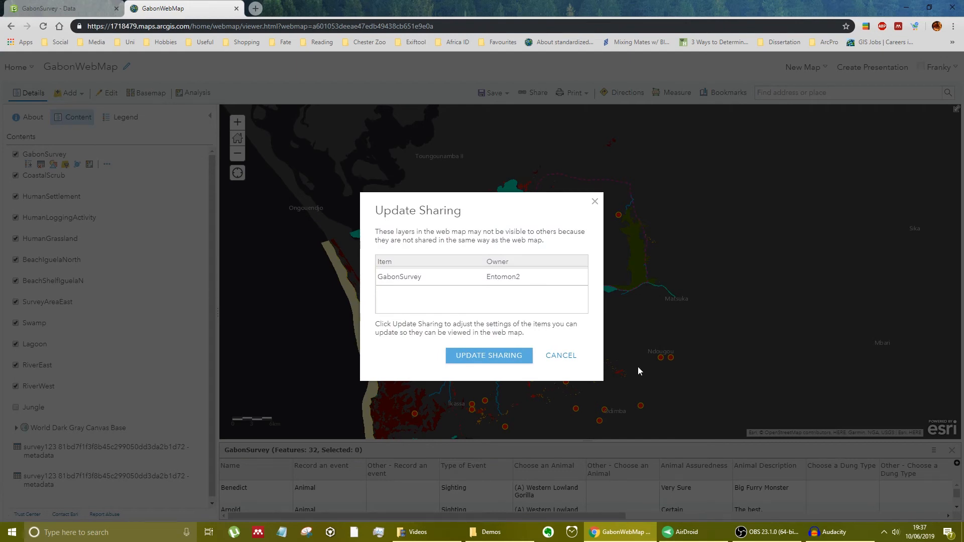
left_click(480, 359)
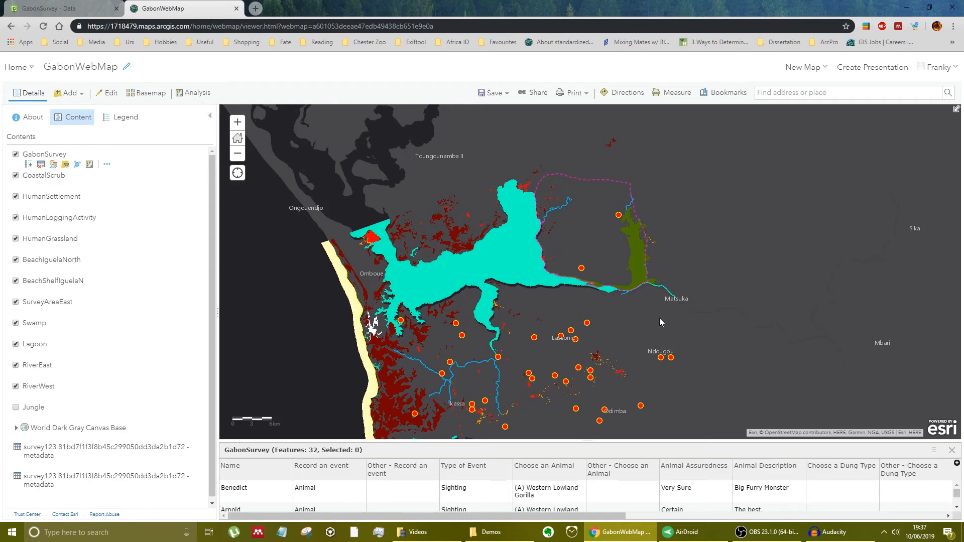
Step: Return to the ArcGIS Online content page and open the item page of GabonWebMap
left_click(15, 70)
left_click(26, 166)
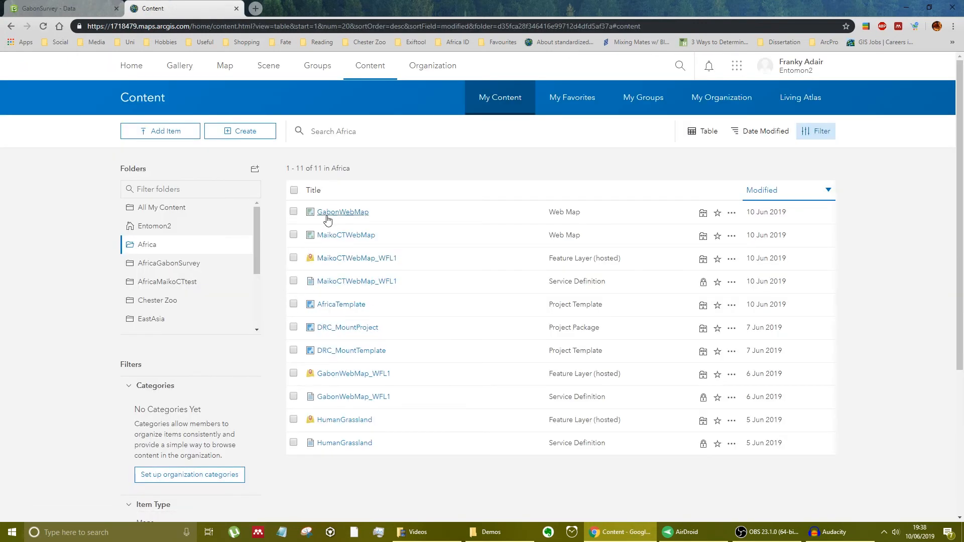
left_click(328, 213)
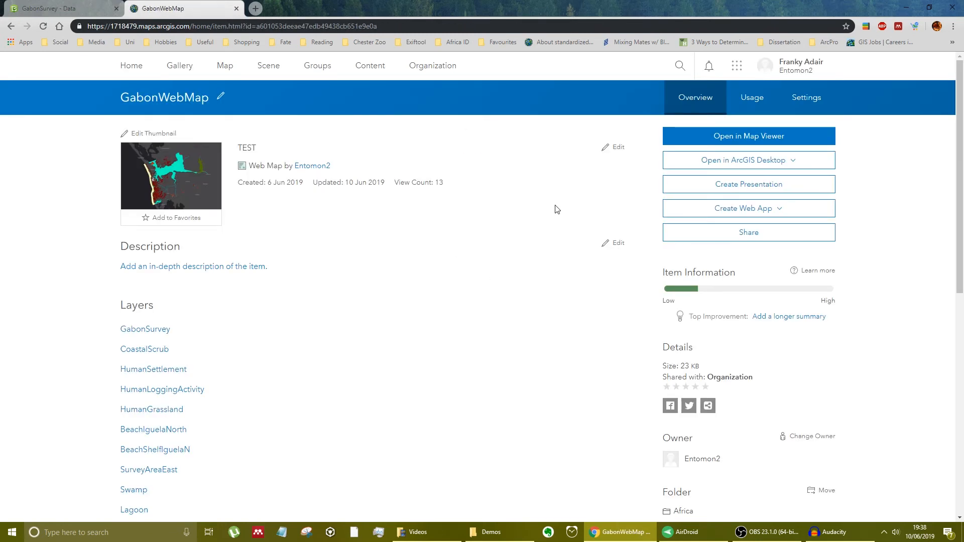
Step: Open GabonWebMap in ArcGIS Pro through the downloaded item file and dismiss the license expiration warning
left_click(777, 165)
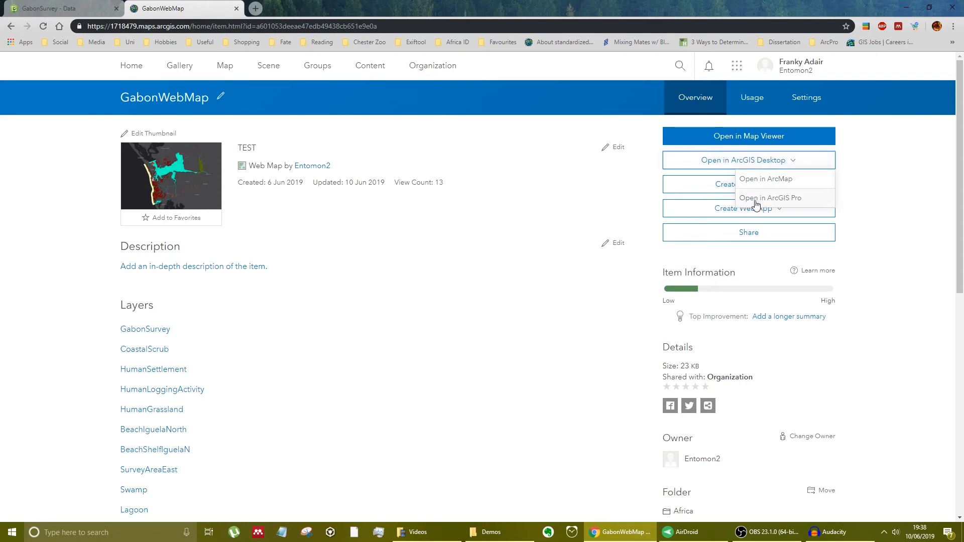
left_click(784, 200)
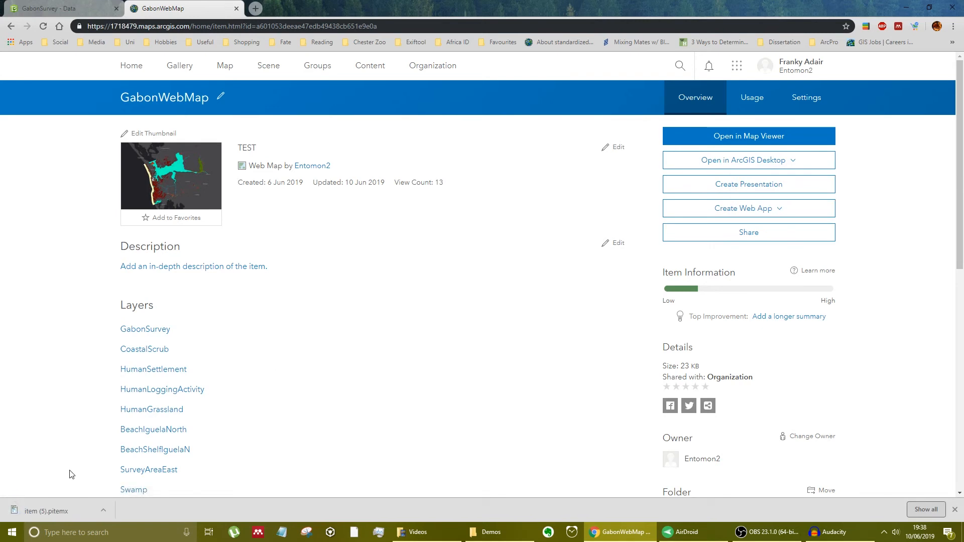
left_click(62, 517)
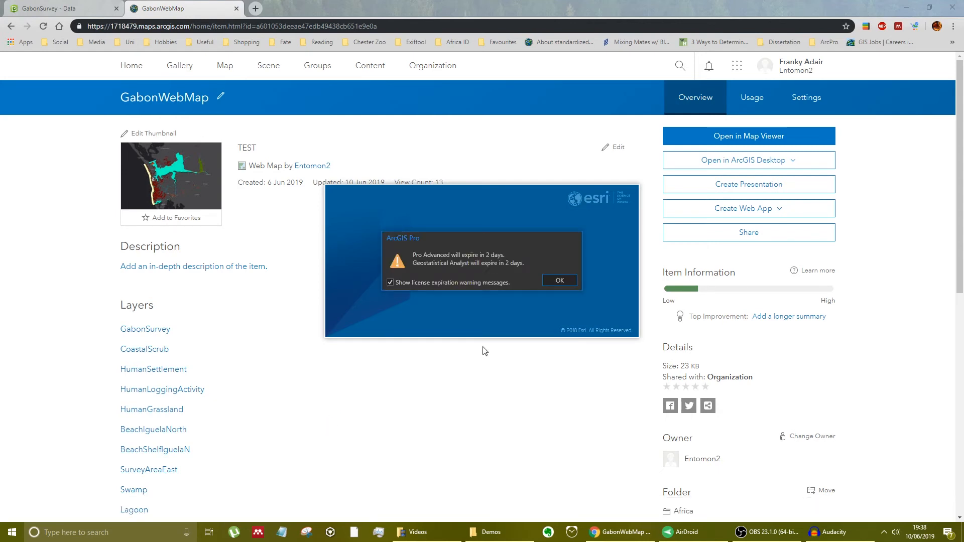
left_click(559, 281)
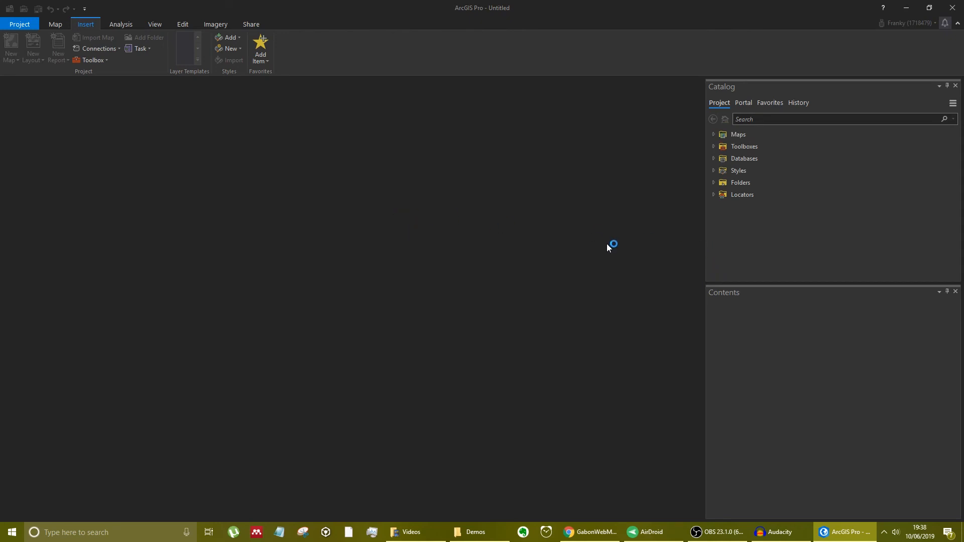
Step: Switch back to the browser, open GabonWebMap in Map Viewer with its contents listed, and toggle the GabonSurvey layer's visibility
left_click(581, 528)
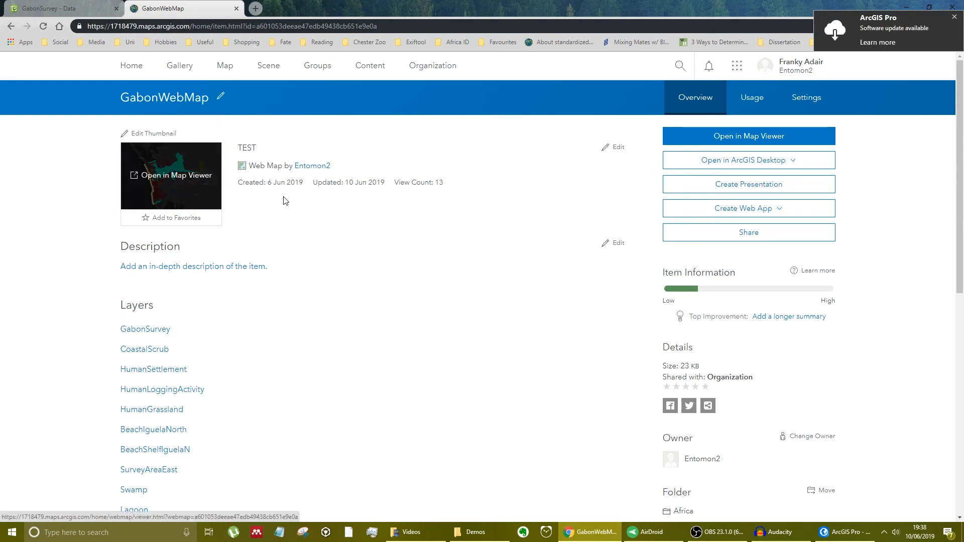
left_click(735, 143)
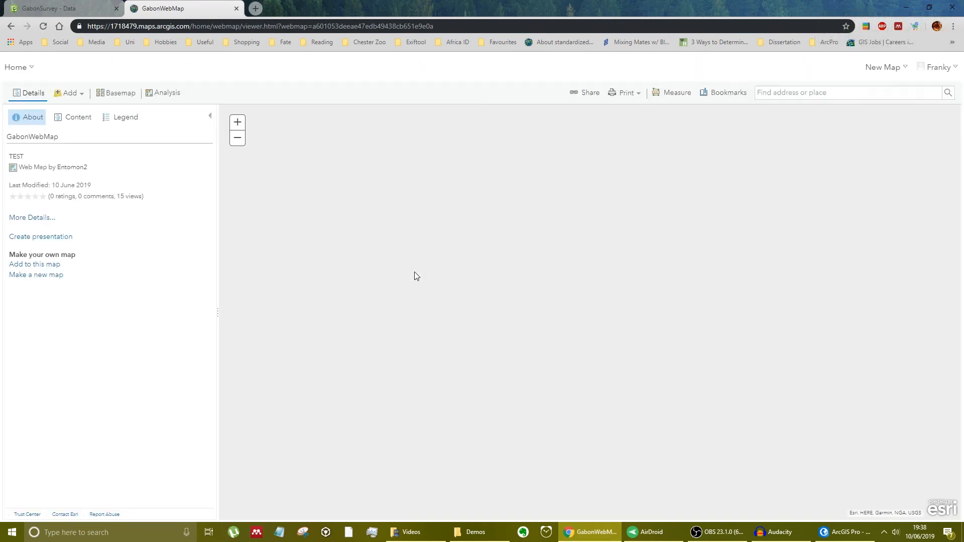
left_click(71, 117)
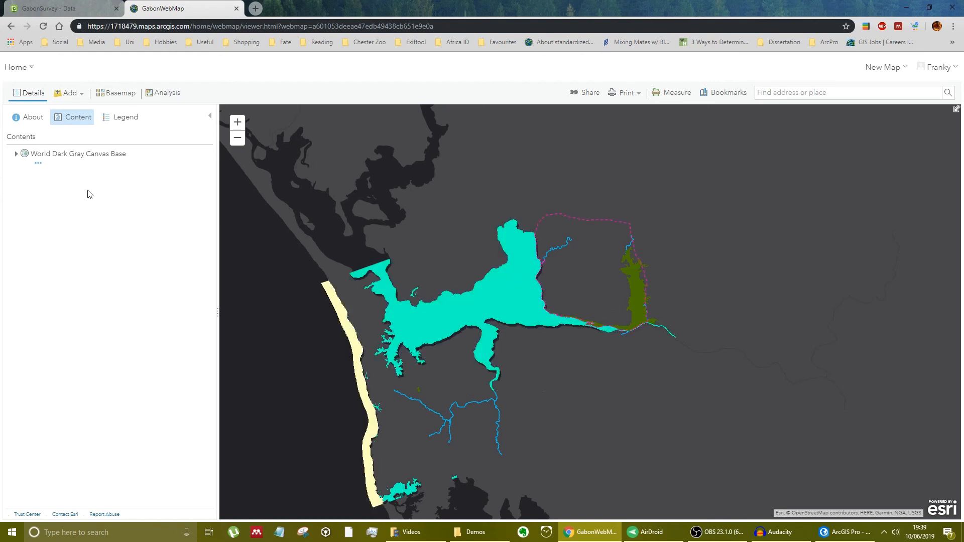
left_click_drag(406, 332, 399, 282)
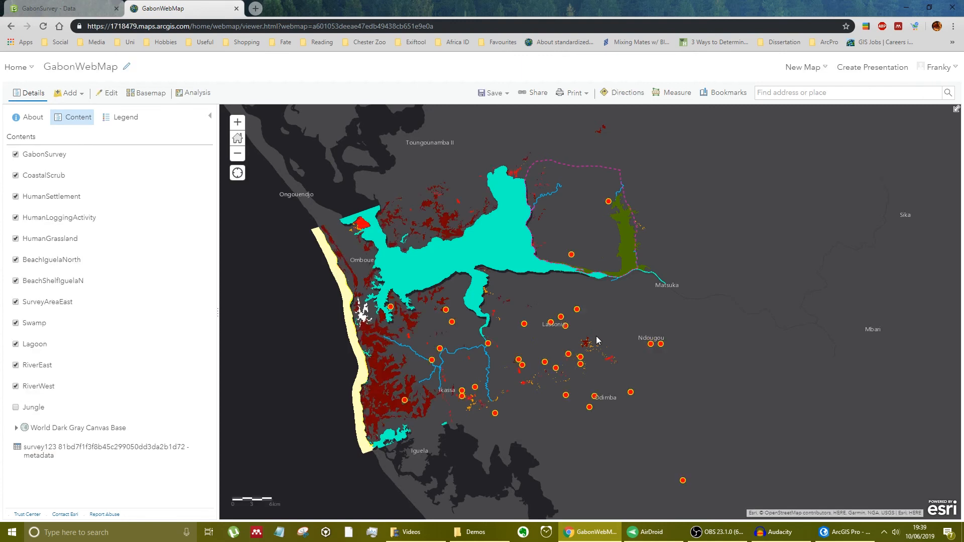
mouse_move(69, 156)
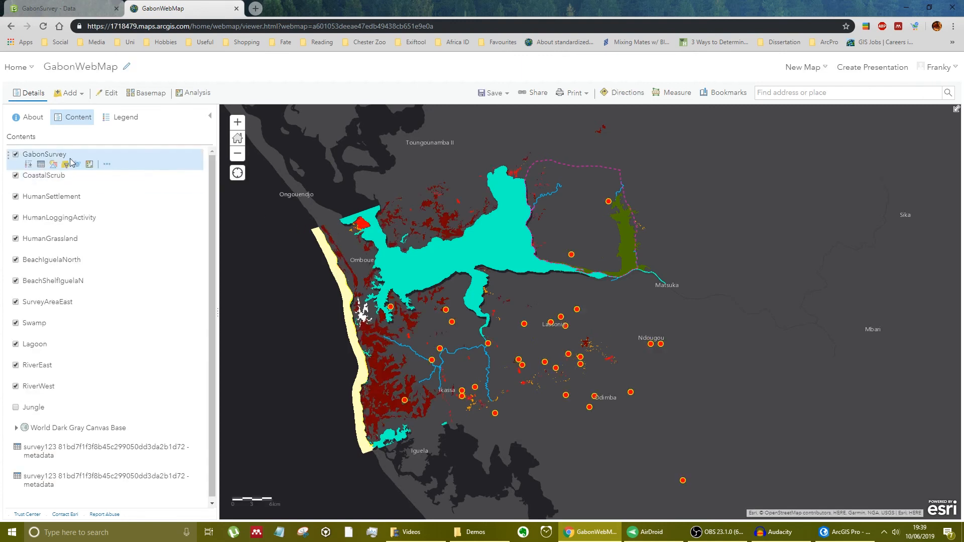
left_click(16, 156)
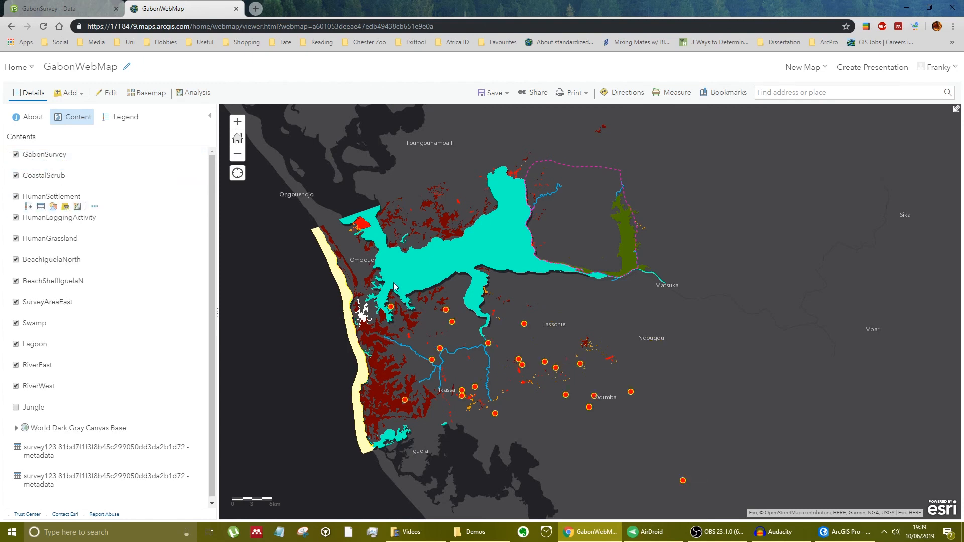
Step: Switch to ArcGIS Pro and open GabonWebMap from the project's maps
mouse_move(839, 540)
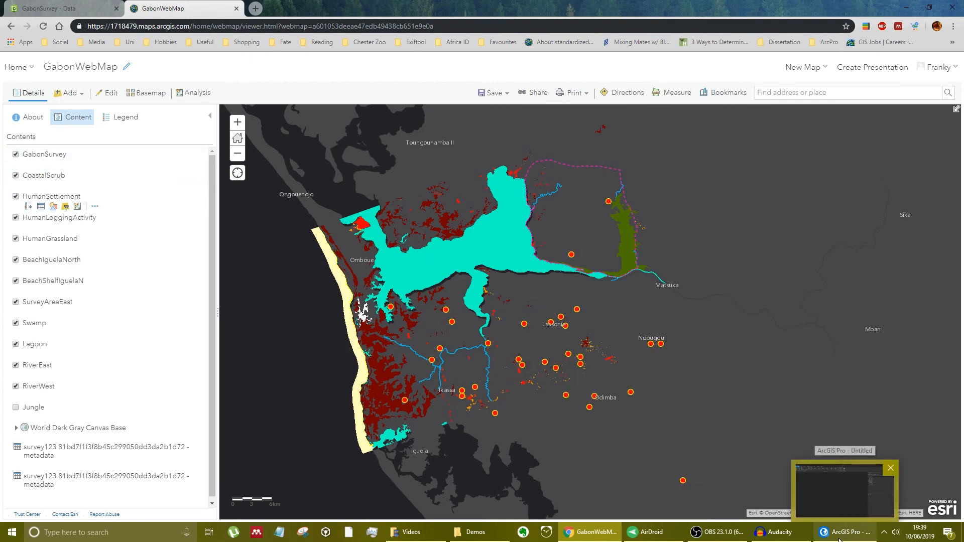
left_click(793, 485)
left_click(713, 134)
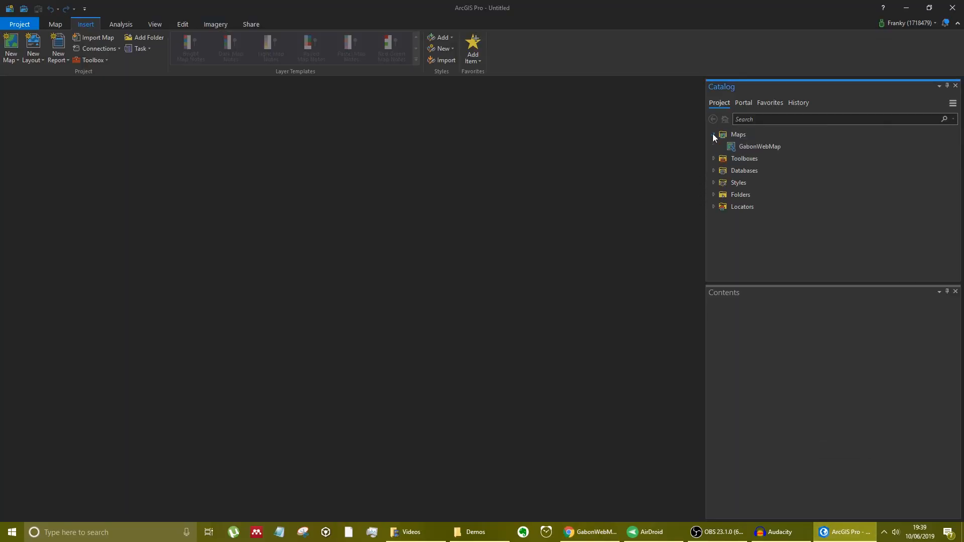
right_click(739, 146)
left_click(741, 305)
right_click(745, 152)
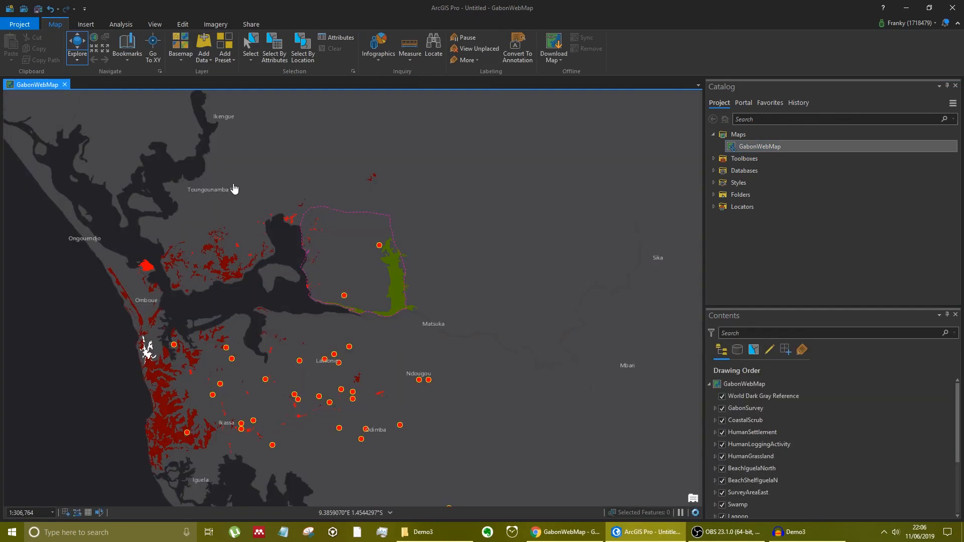